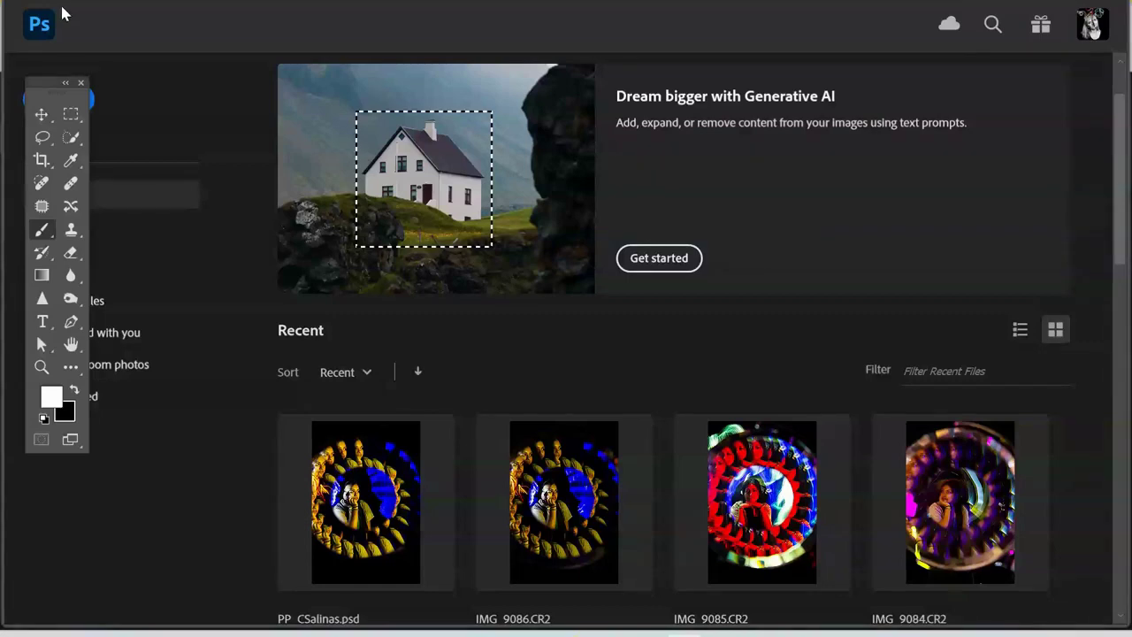
# - Start opening files and browse to the "tube ex" folder inside Light Painting Portraits
pyautogui.hotkey('alt', 'f')
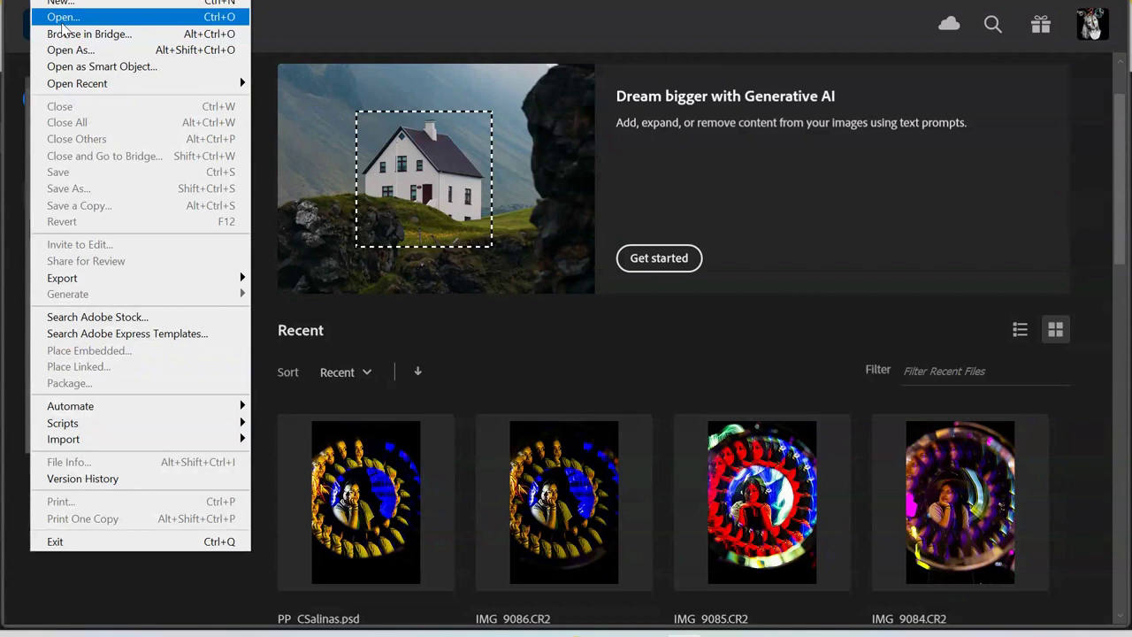
pyautogui.click(62, 18)
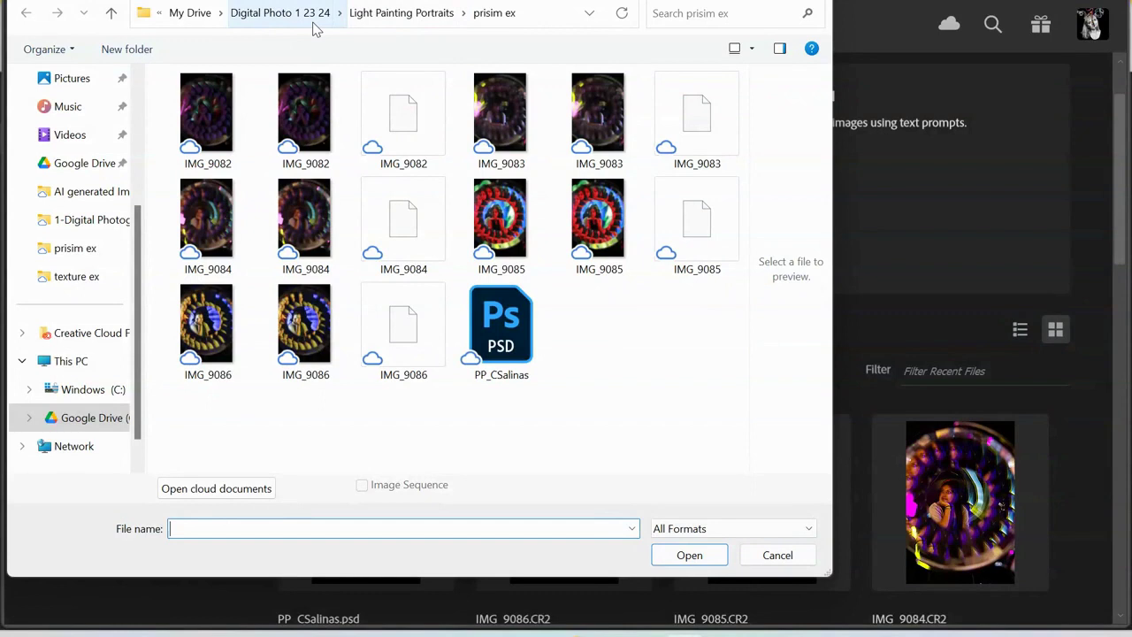
pyautogui.click(413, 20)
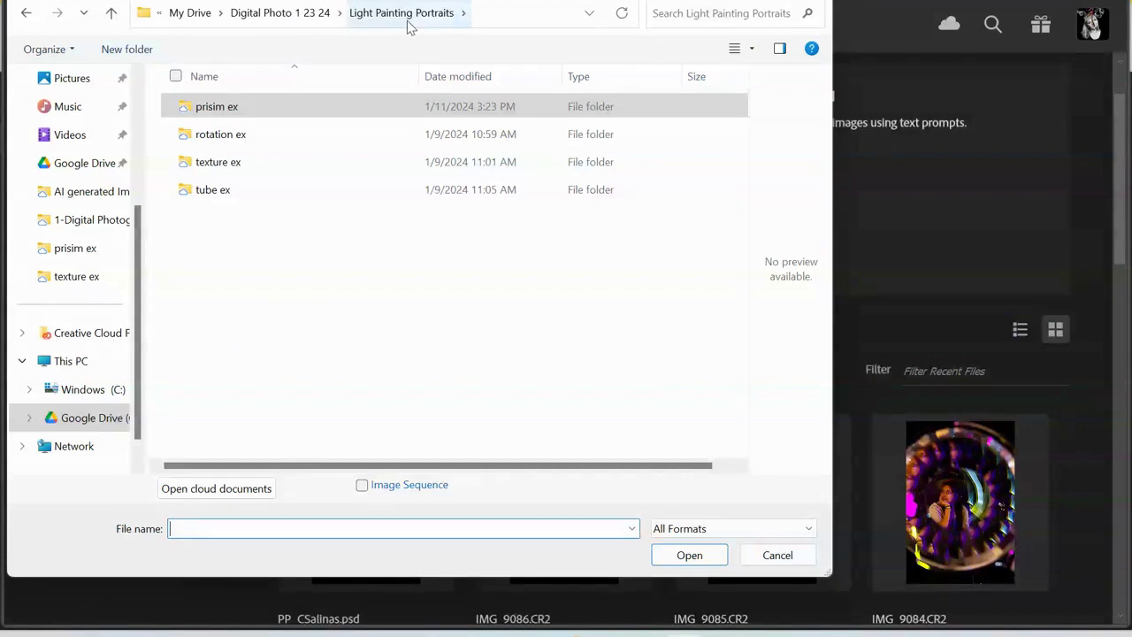
pyautogui.doubleClick(266, 193)
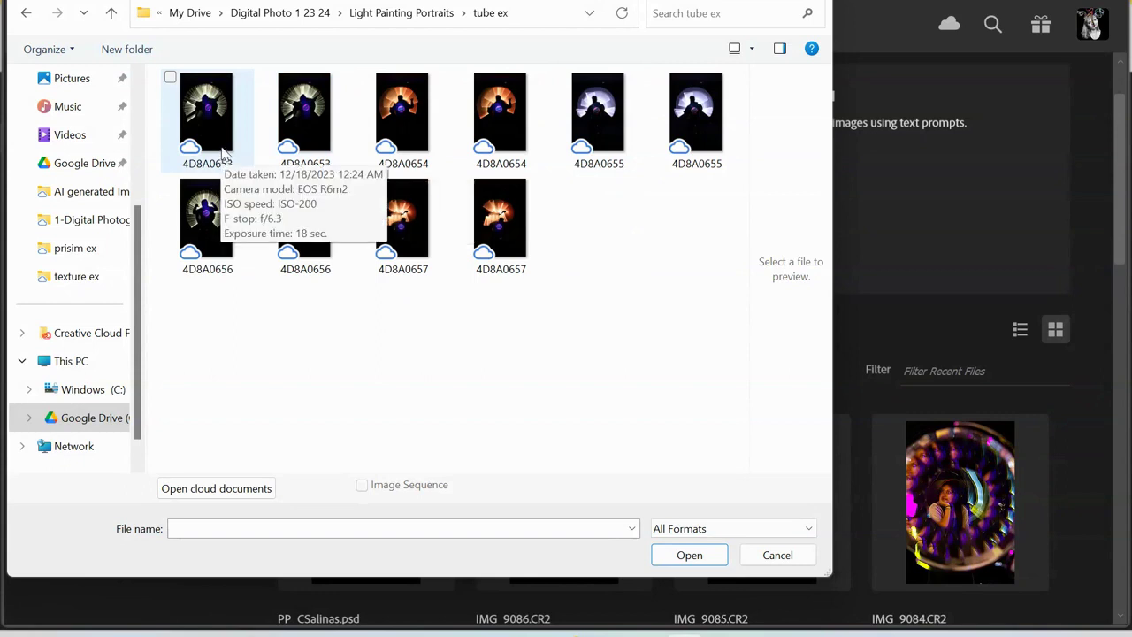
# - Open the first copy of each of the five photos 4D8A0653, 4D8A0654, 4D8A0655, 4D8A0656 and 4D8A0657 together
pyautogui.click(215, 141)
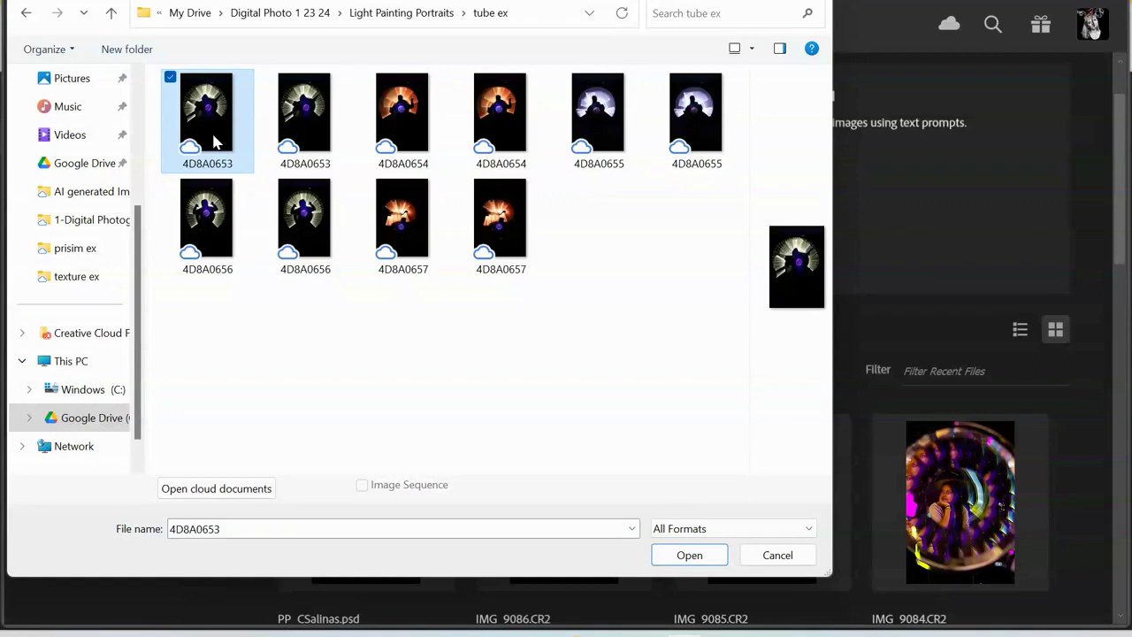
pyautogui.keyDown('ctrl'); pyautogui.click(396, 137); pyautogui.keyUp('ctrl')
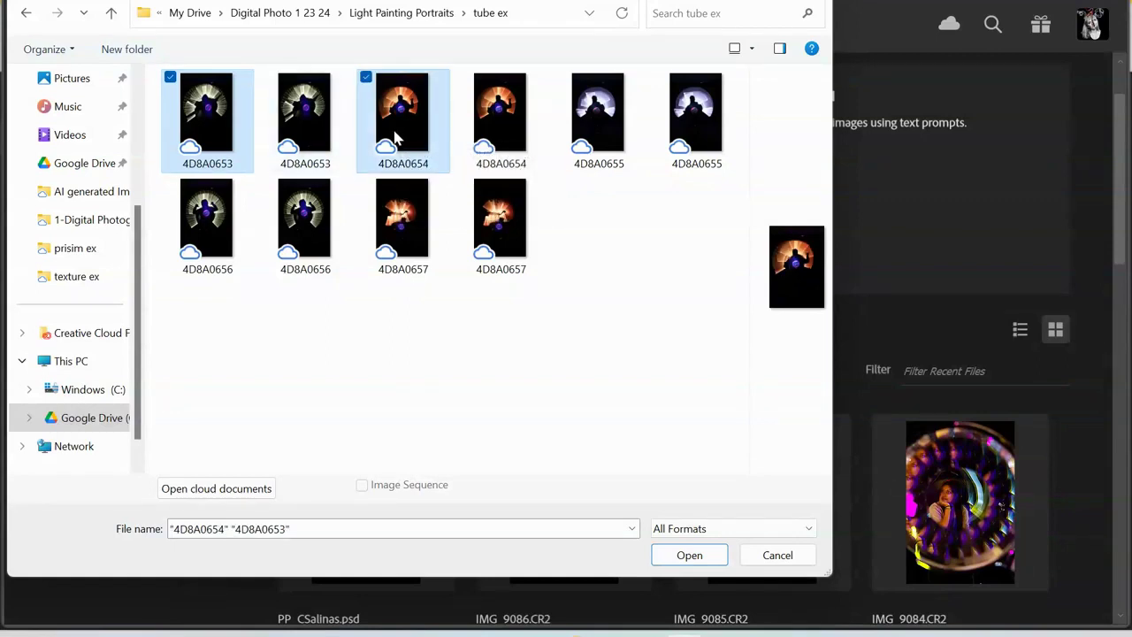
pyautogui.keyDown('ctrl'); pyautogui.click(581, 142); pyautogui.keyUp('ctrl')
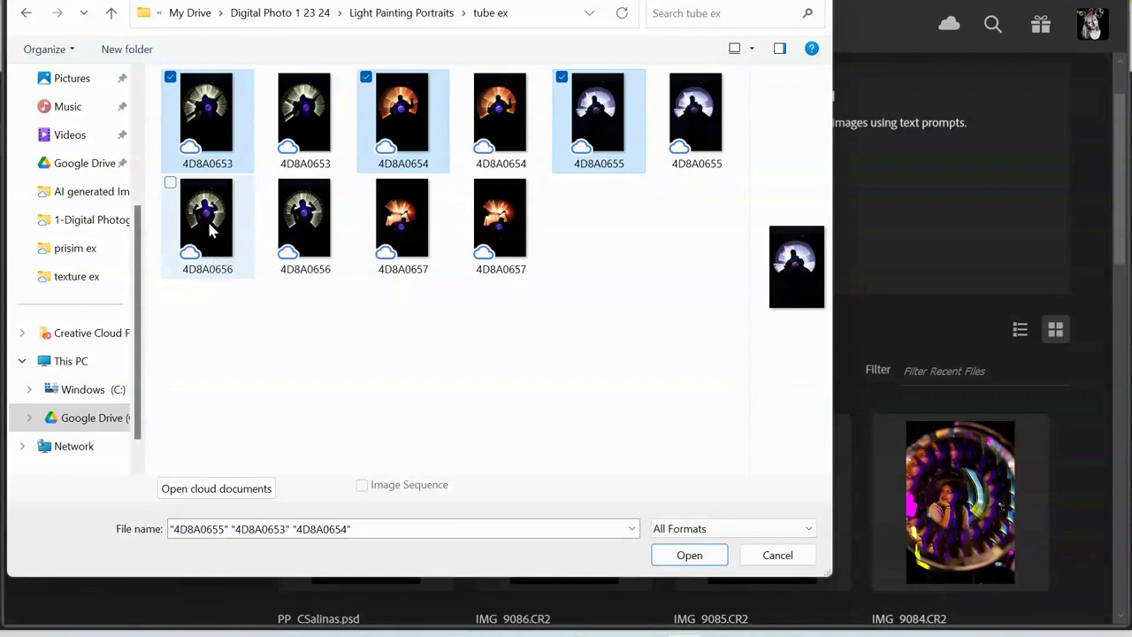
pyautogui.keyDown('ctrl'); pyautogui.click(209, 228); pyautogui.keyUp('ctrl')
pyautogui.keyDown('ctrl'); pyautogui.click(397, 254); pyautogui.keyUp('ctrl')
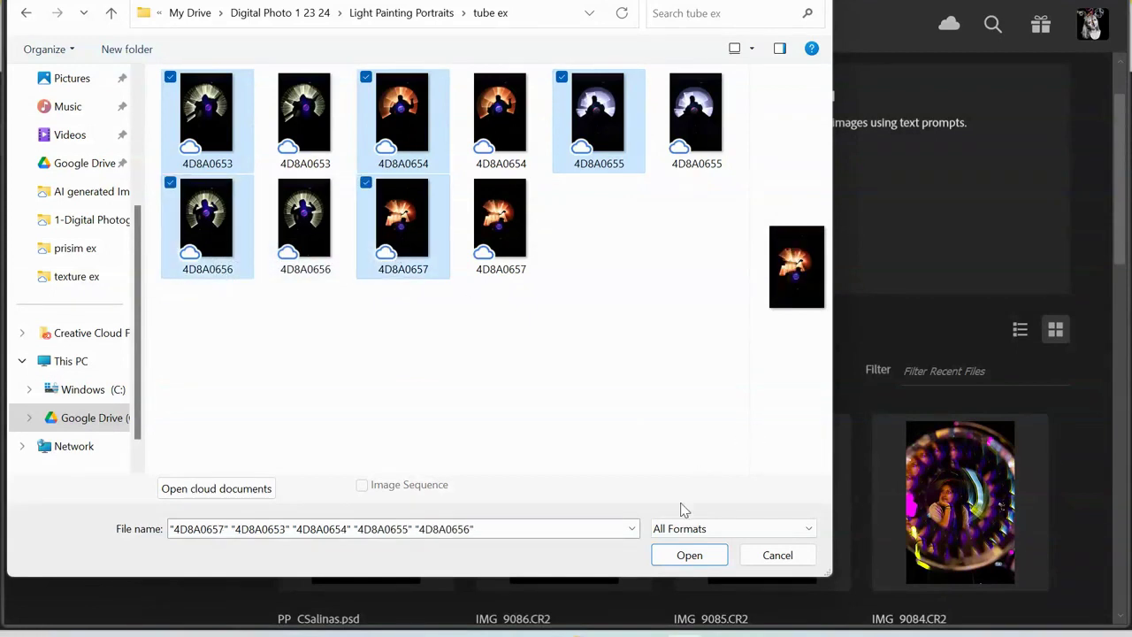
pyautogui.click(690, 557)
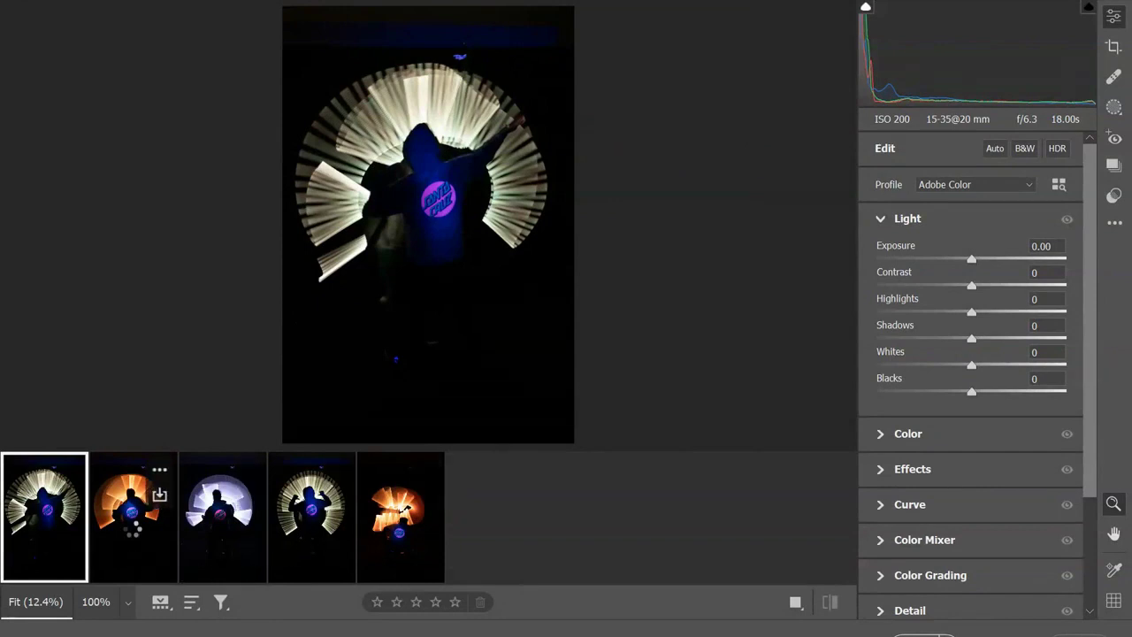
# - View the second to fifth photos in the filmstrip one at a time
pyautogui.click(137, 531)
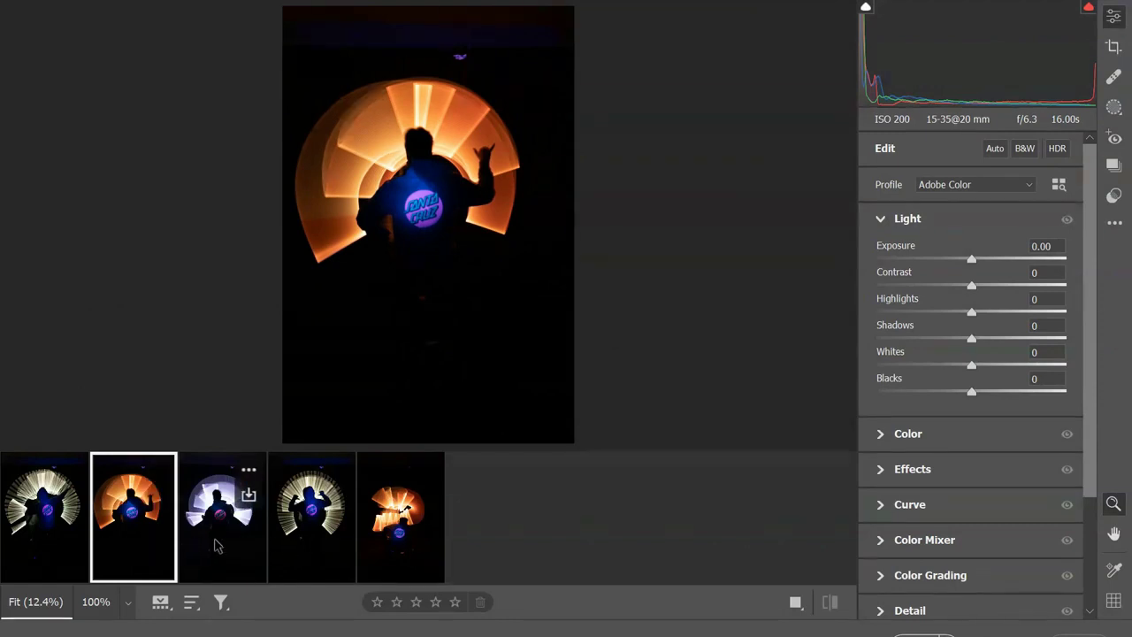
pyautogui.click(217, 540)
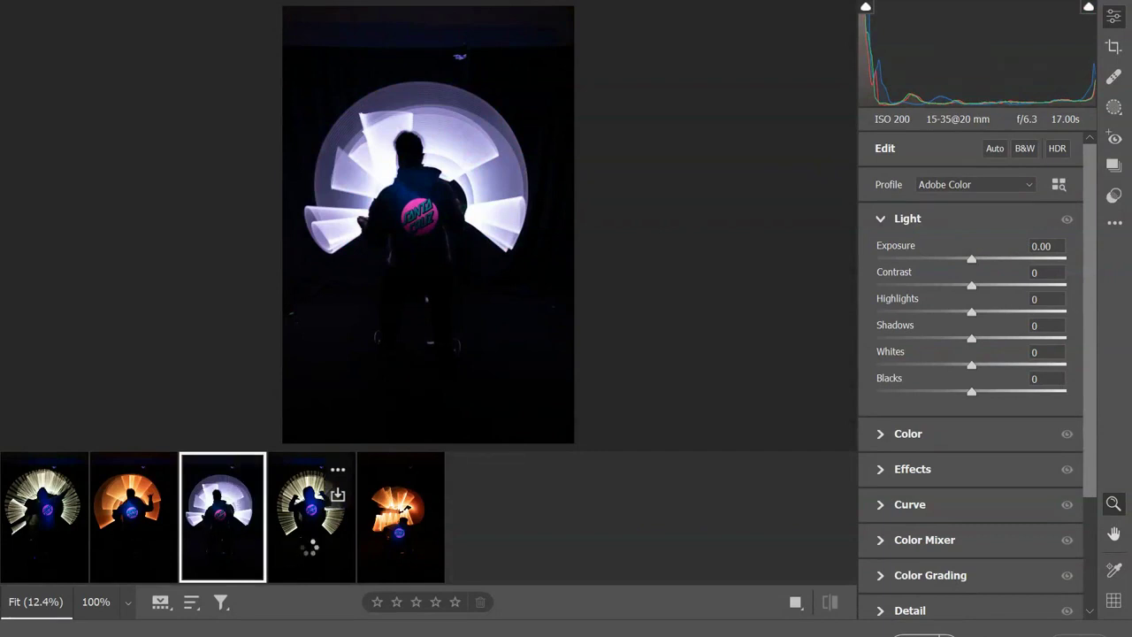
pyautogui.click(309, 550)
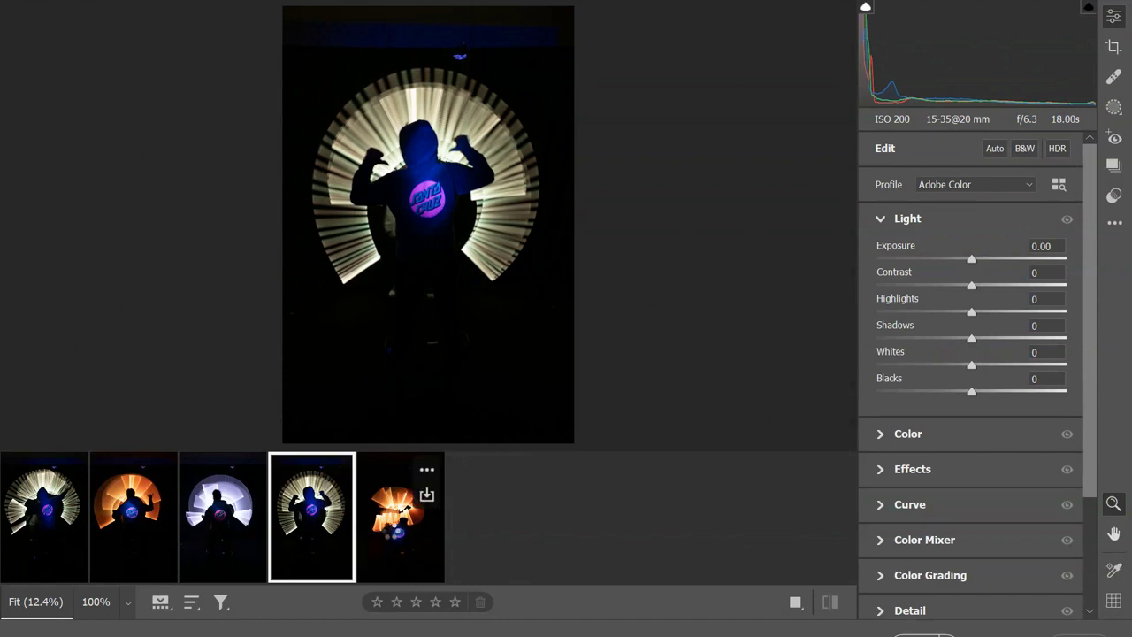
pyautogui.click(393, 533)
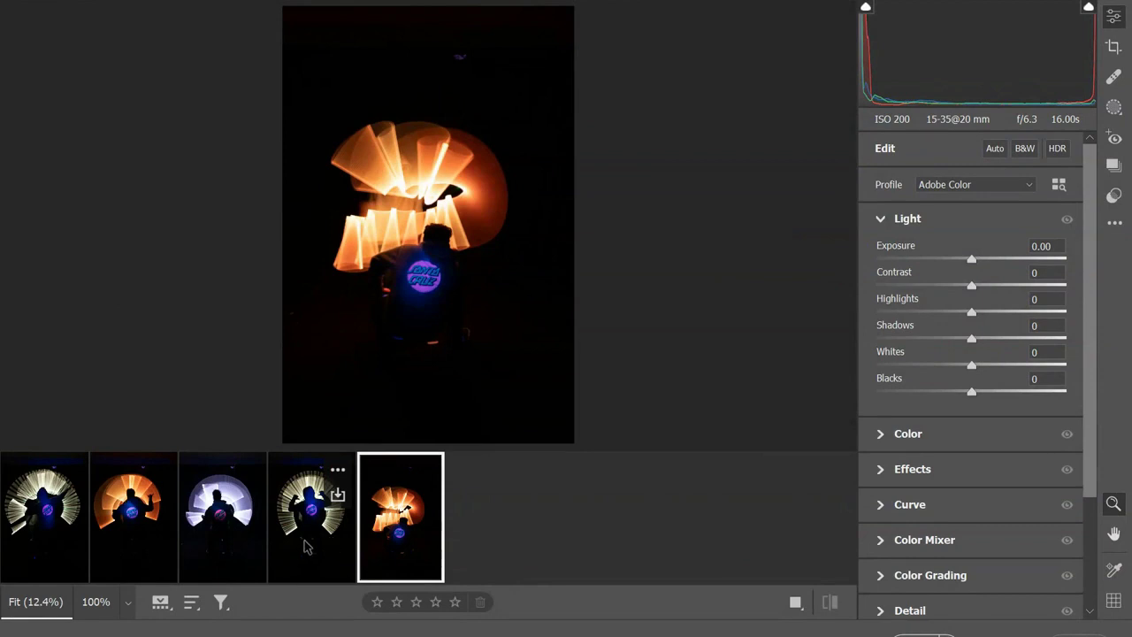
pyautogui.keyDown('ctrl'); pyautogui.click(301, 543); pyautogui.keyUp('ctrl')
pyautogui.keyDown('ctrl'); pyautogui.click(236, 543); pyautogui.keyUp('ctrl')
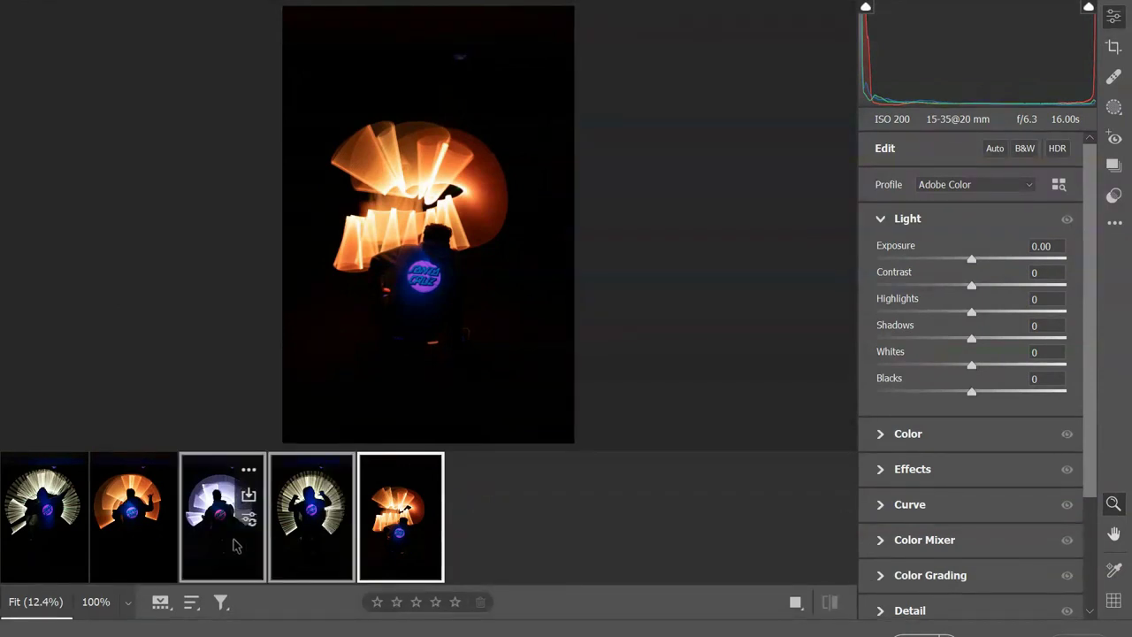
pyautogui.keyDown('ctrl'); pyautogui.click(157, 531); pyautogui.keyUp('ctrl')
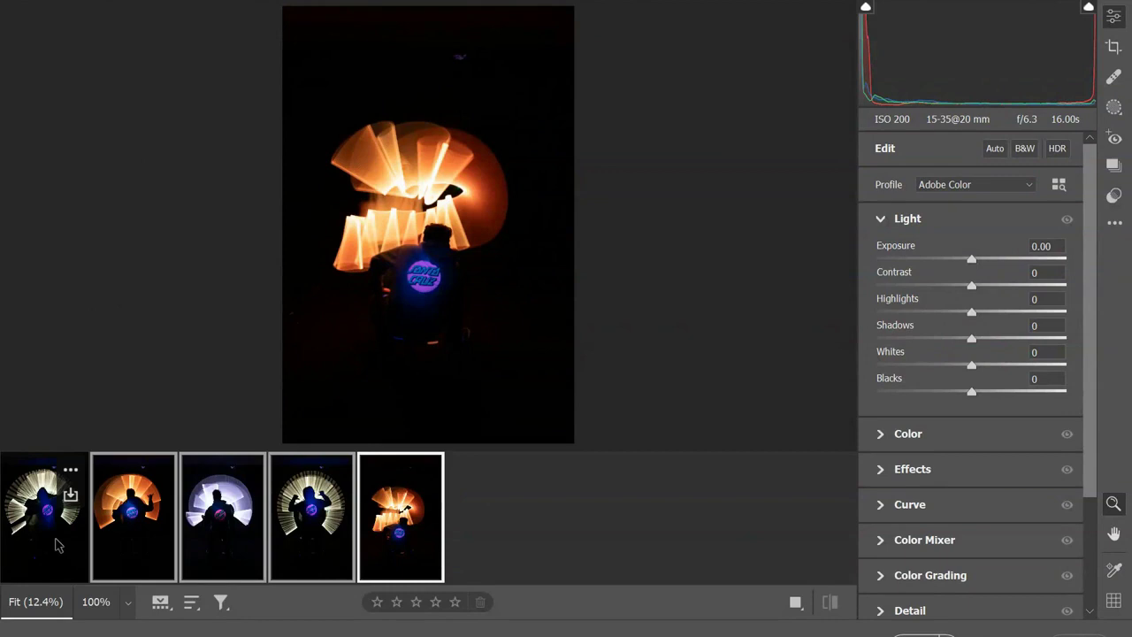
pyautogui.keyDown('ctrl'); pyautogui.click(55, 541); pyautogui.keyUp('ctrl')
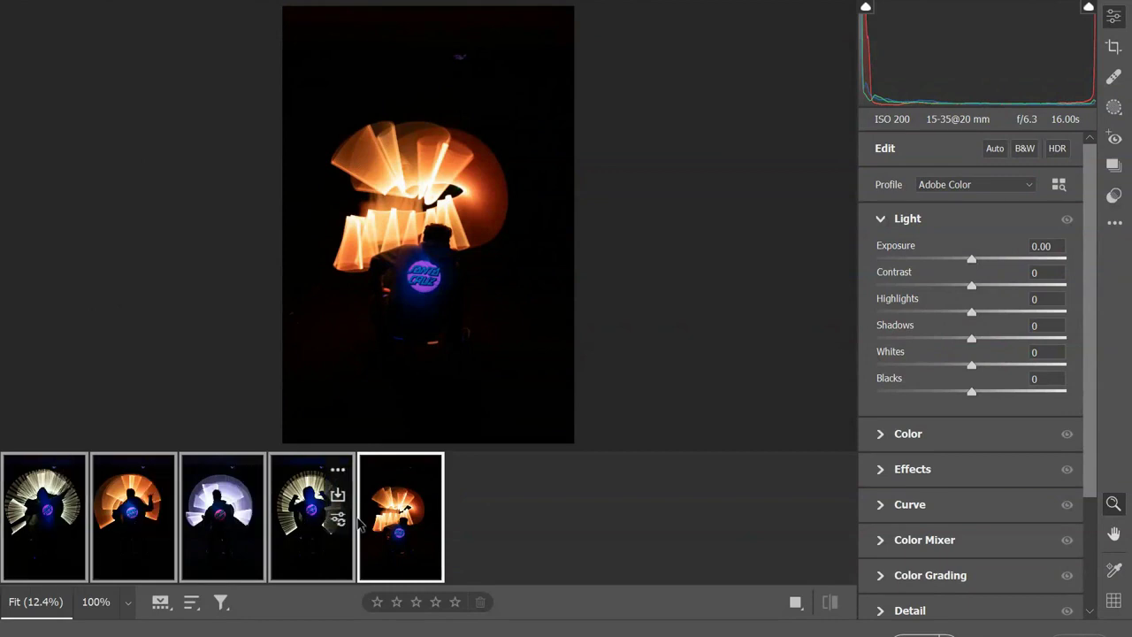
pyautogui.keyDown('ctrl'); pyautogui.click(210, 531); pyautogui.keyUp('ctrl')
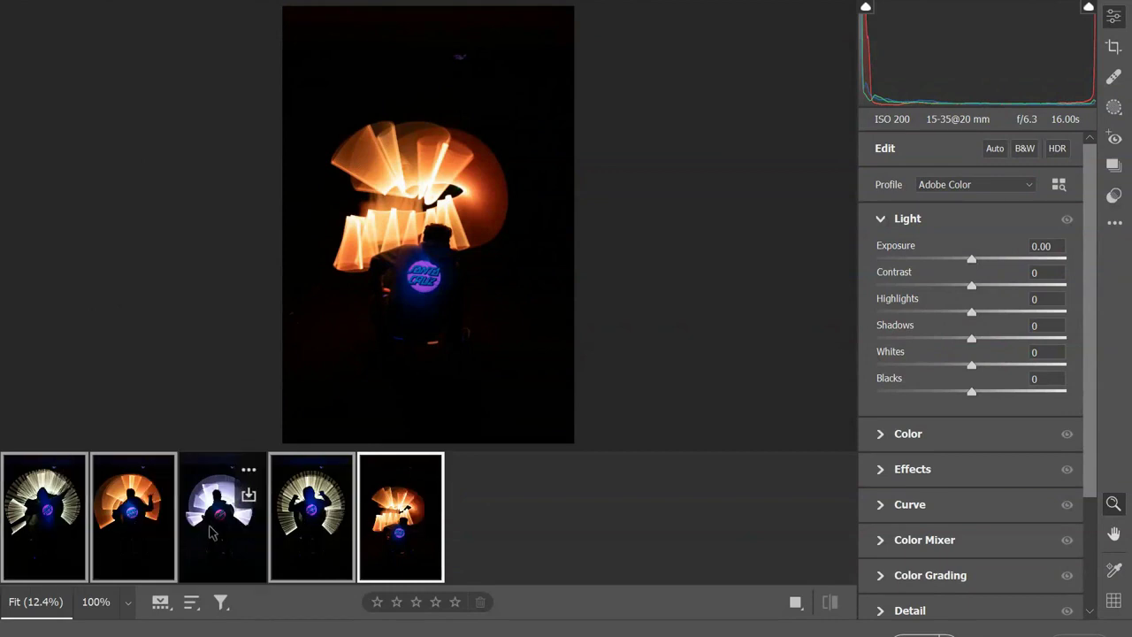
pyautogui.click(225, 536)
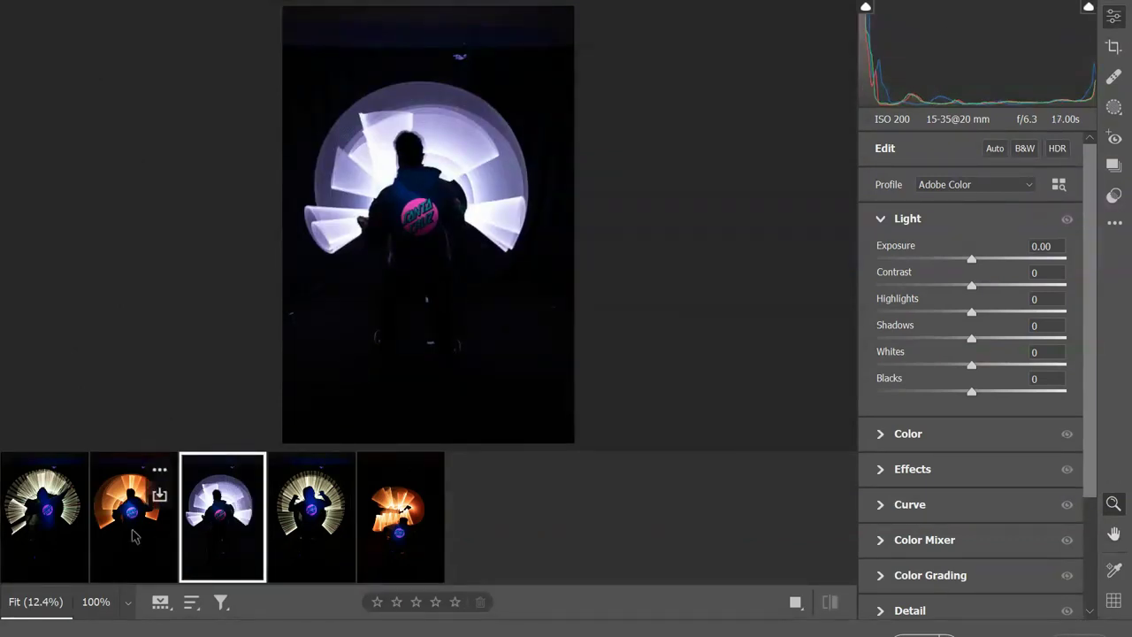
pyautogui.keyDown('ctrl'); pyautogui.click(50, 544); pyautogui.keyUp('ctrl')
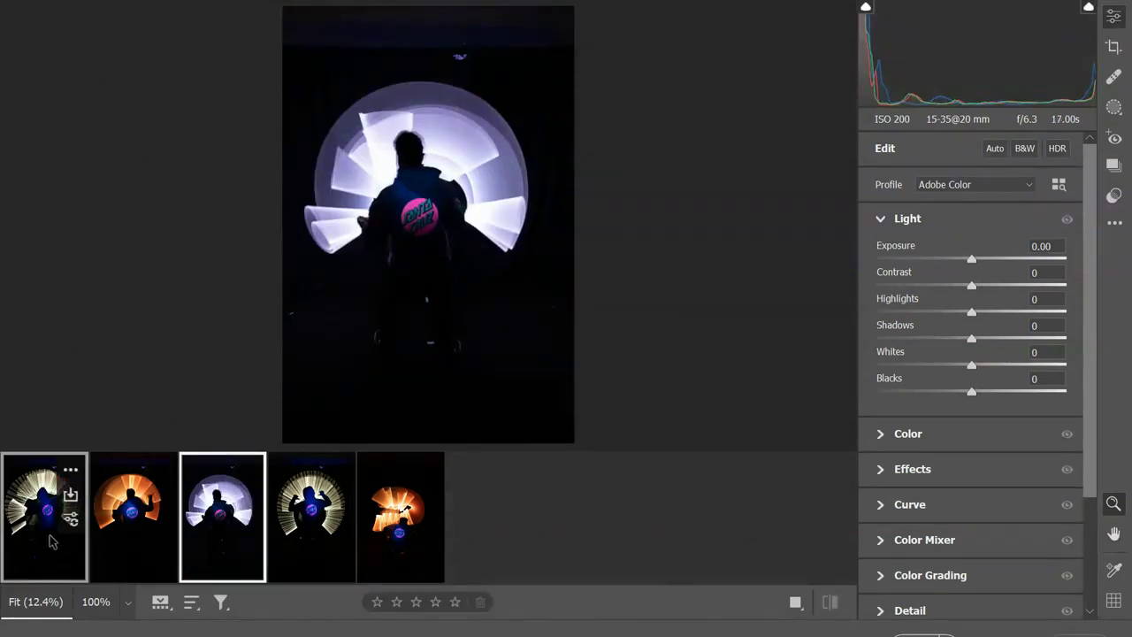
pyautogui.keyDown('ctrl'); pyautogui.click(137, 546); pyautogui.keyUp('ctrl')
pyautogui.keyDown('ctrl'); pyautogui.click(306, 566); pyautogui.keyUp('ctrl')
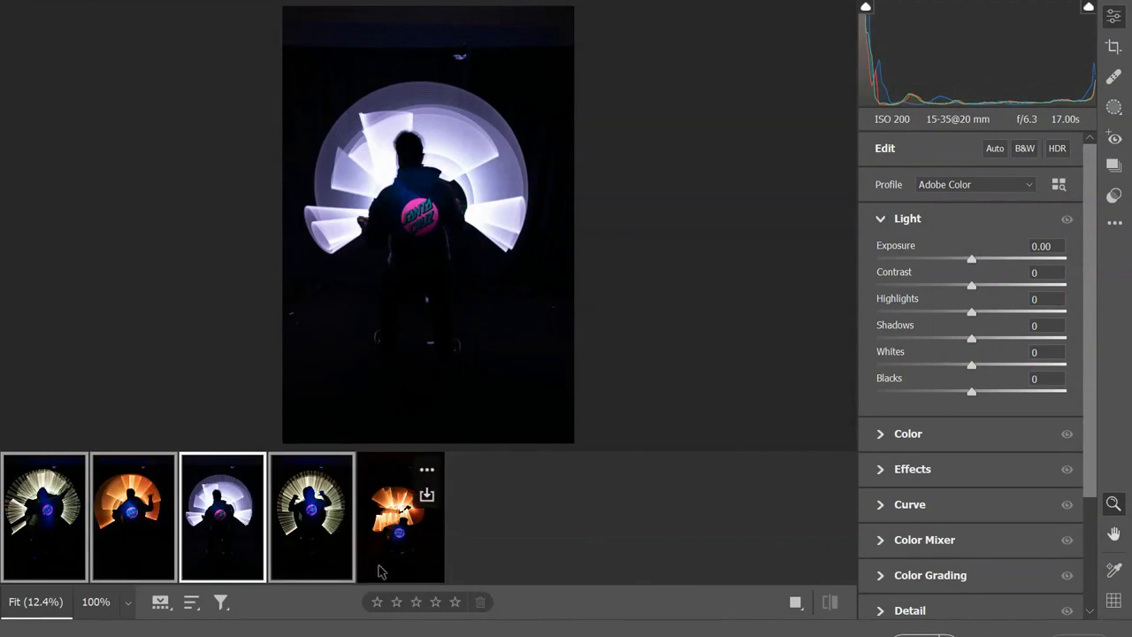
pyautogui.keyDown('ctrl'); pyautogui.click(425, 554); pyautogui.keyUp('ctrl')
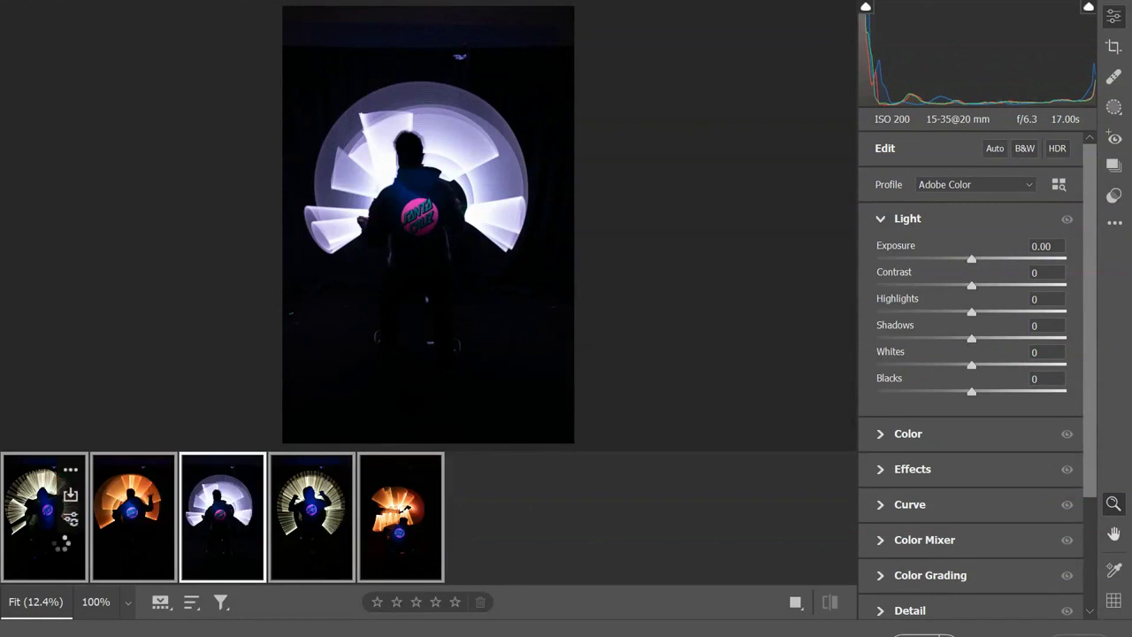
pyautogui.click(61, 541)
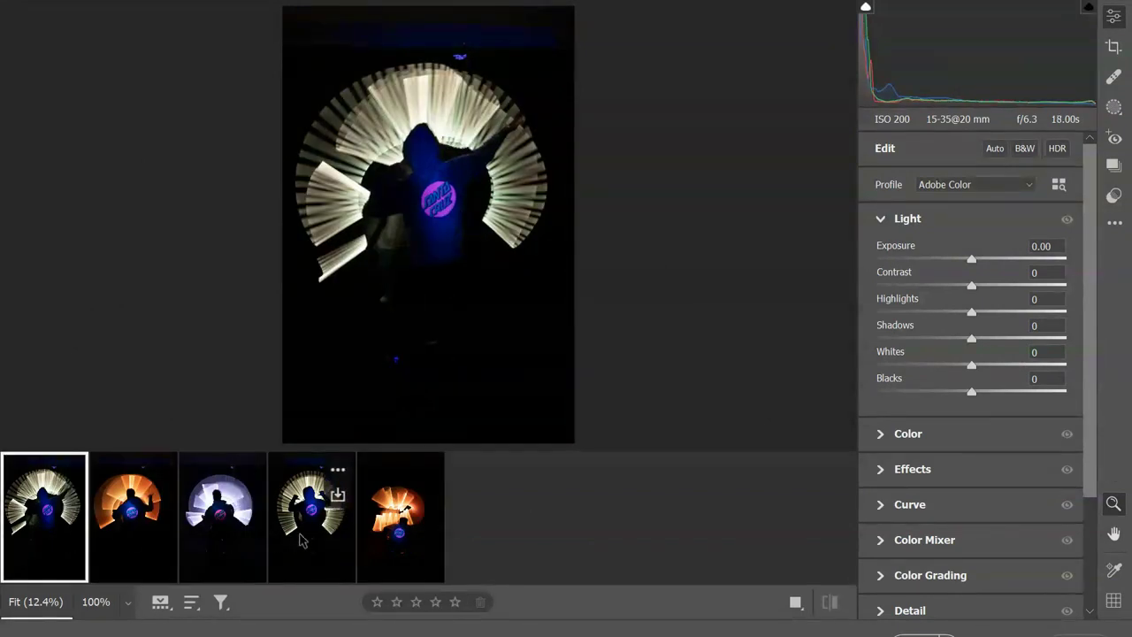
# - Select all five photos for joint editing, with the fourth one as the previewed photo
pyautogui.click(299, 535)
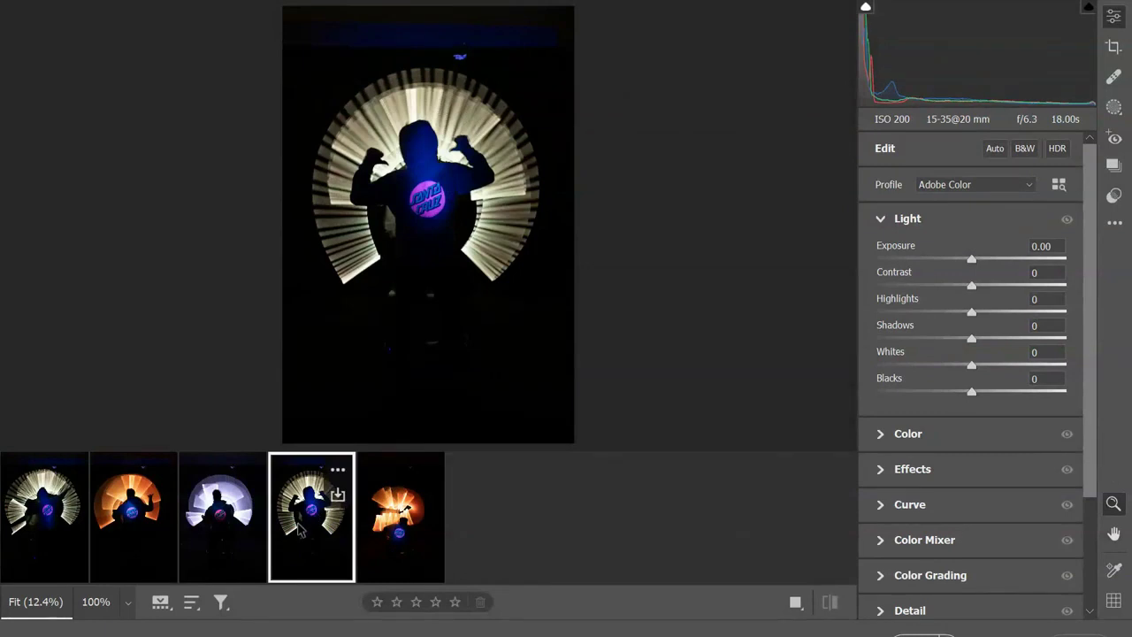
pyautogui.keyDown('ctrl'); pyautogui.click(392, 517); pyautogui.keyUp('ctrl')
pyautogui.keyDown('ctrl'); pyautogui.click(199, 533); pyautogui.keyUp('ctrl')
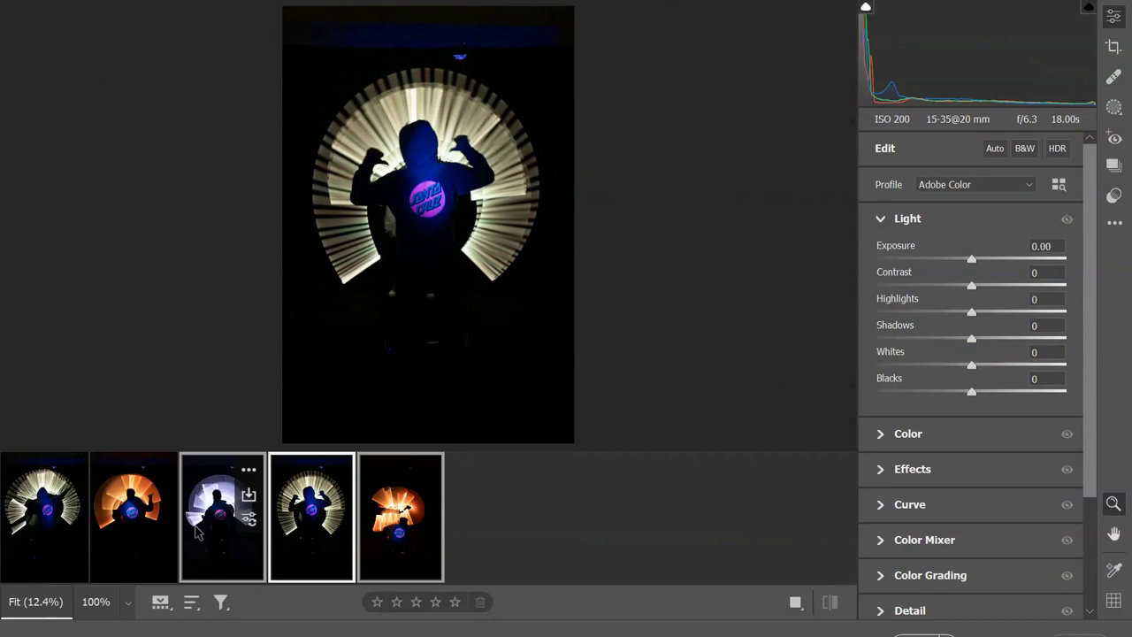
pyautogui.keyDown('ctrl'); pyautogui.click(136, 549); pyautogui.keyUp('ctrl')
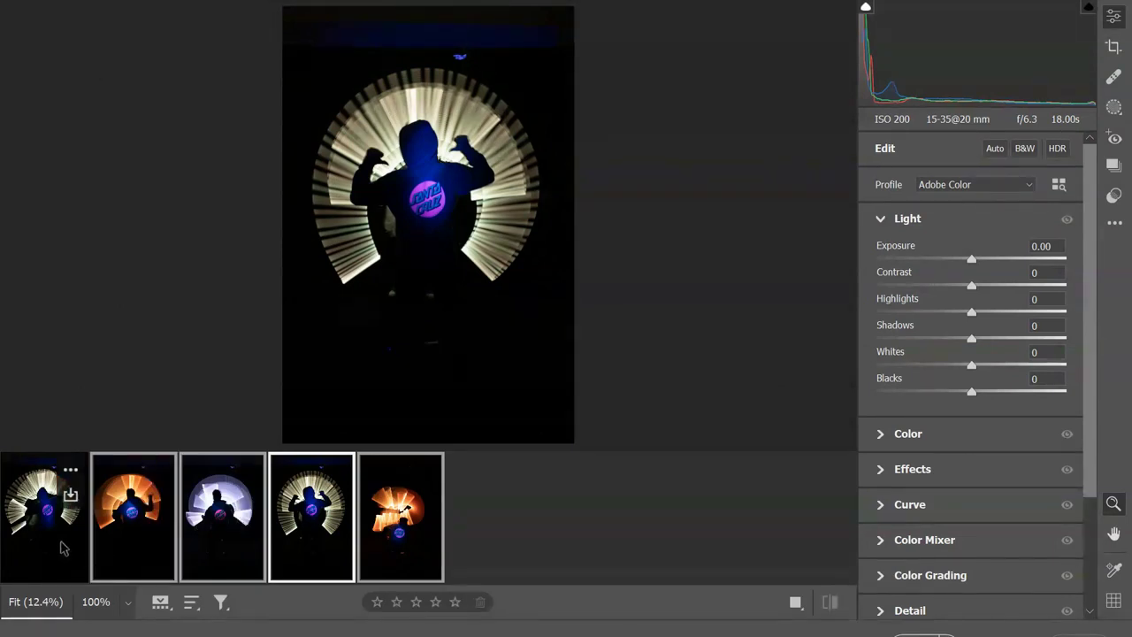
pyautogui.keyDown('ctrl'); pyautogui.click(64, 548); pyautogui.keyUp('ctrl')
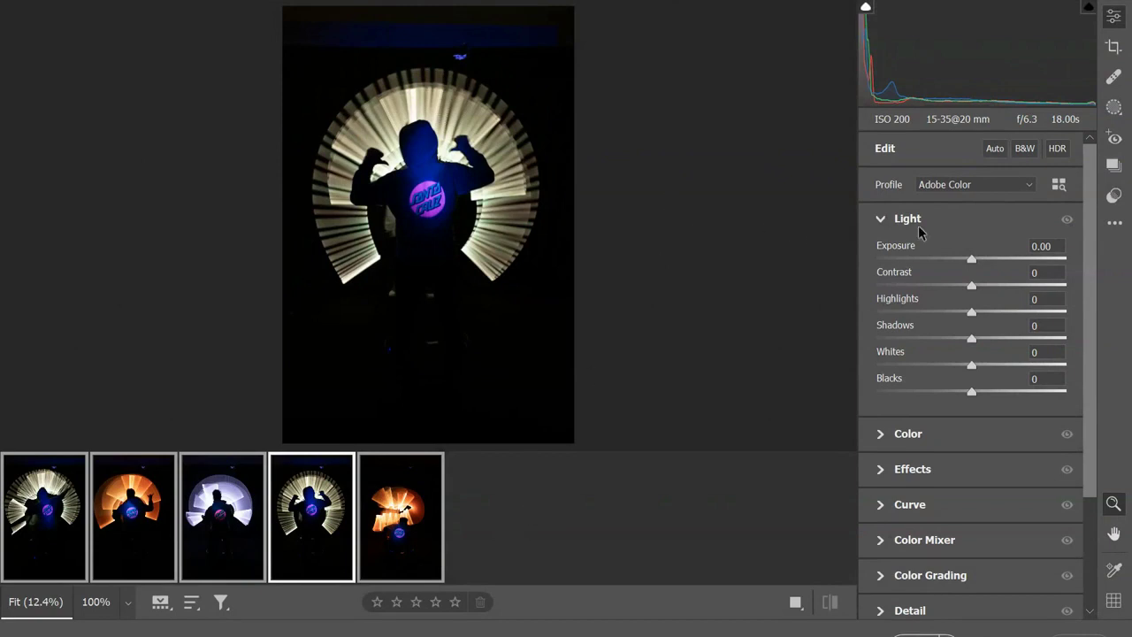
# - Set Exposure to +0.80, Contrast +20, Highlights -6, Shadows -50, Whites +8 and Blacks -17 for the selected photos
pyautogui.click(880, 222)
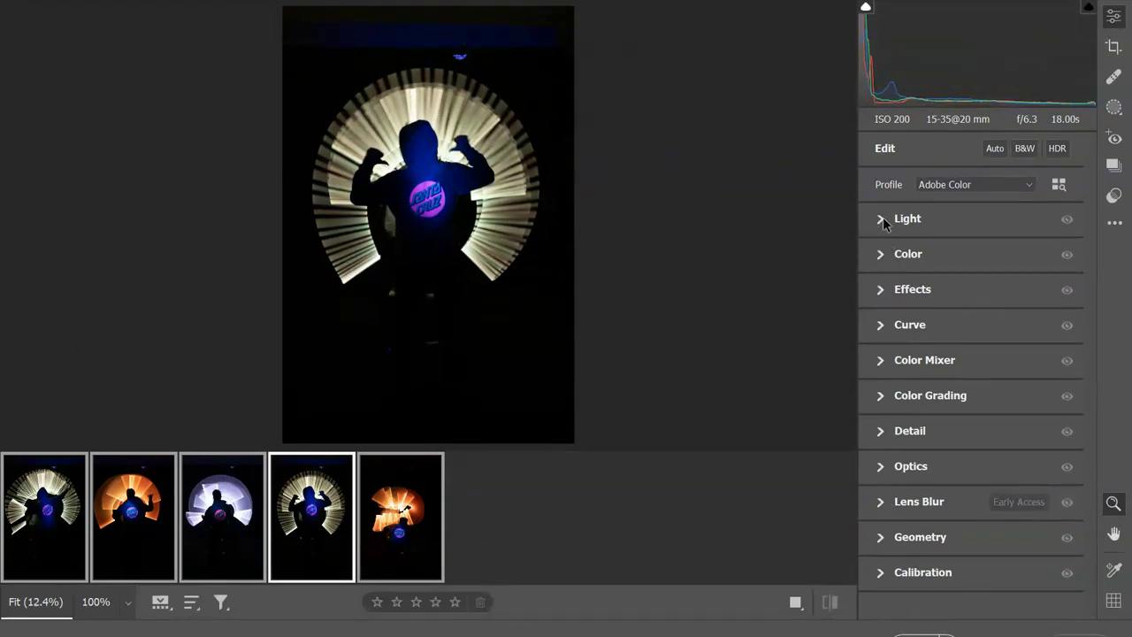
pyautogui.click(881, 221)
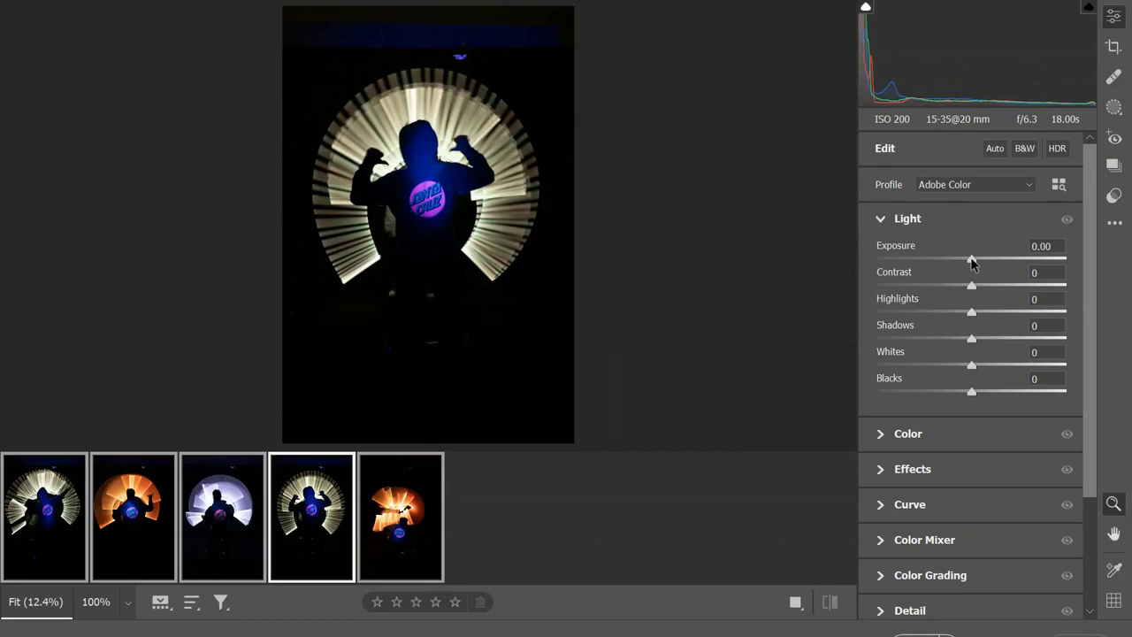
pyautogui.moveTo(972, 260); pyautogui.dragTo(988, 260)
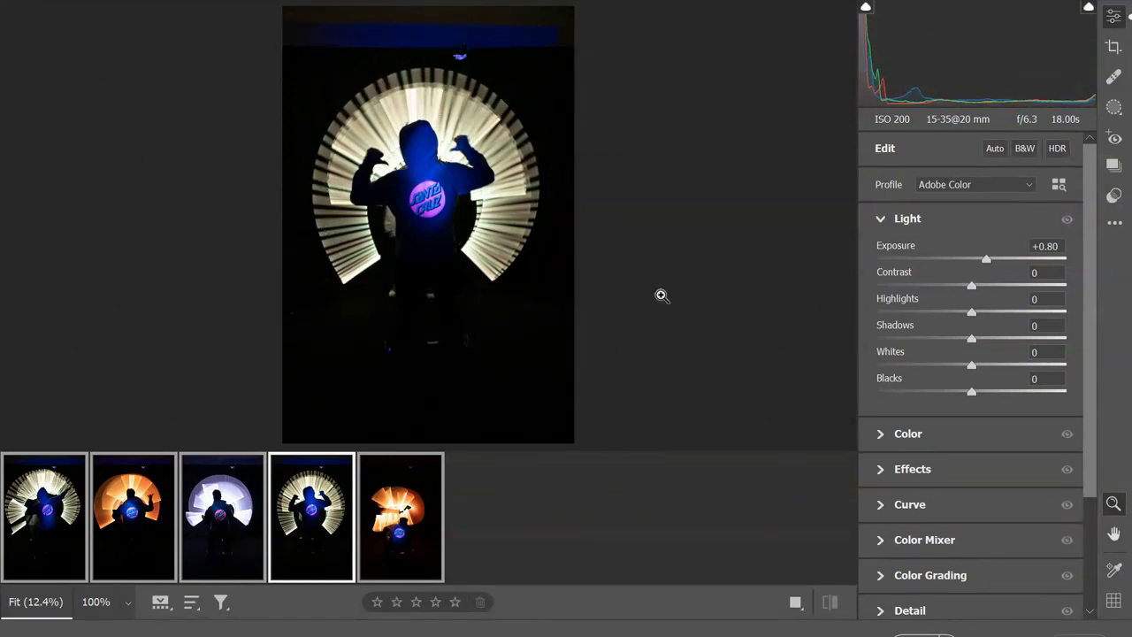
pyautogui.moveTo(972, 292); pyautogui.dragTo(958, 398)
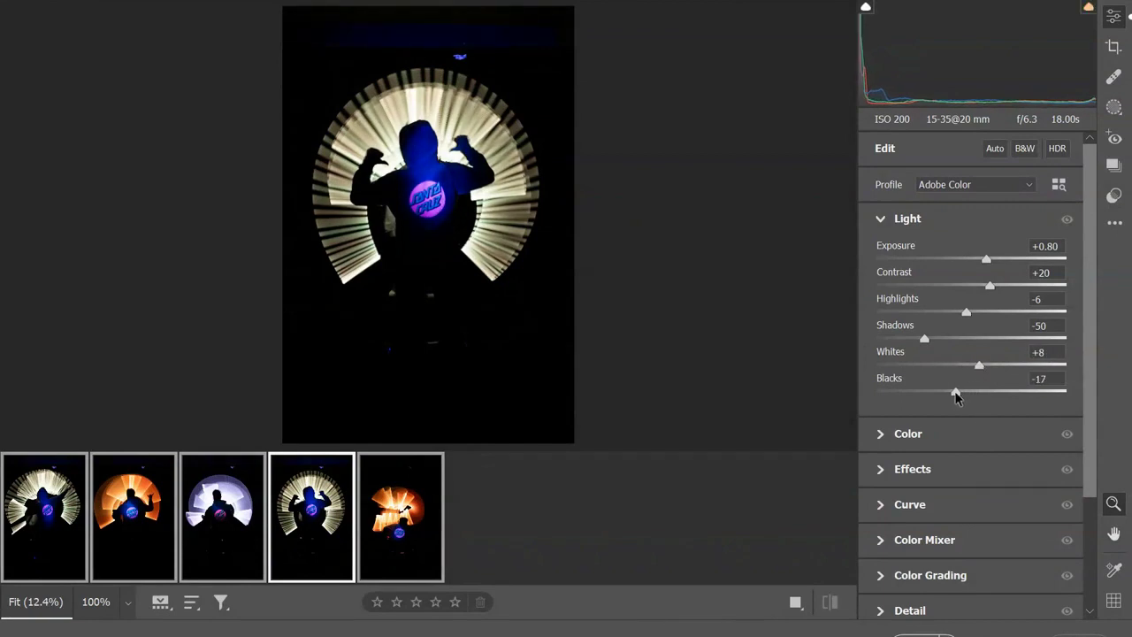
# - Set the effects of the selected photos to Texture +36, Clarity +30 and Dehaze +21
pyautogui.click(881, 476)
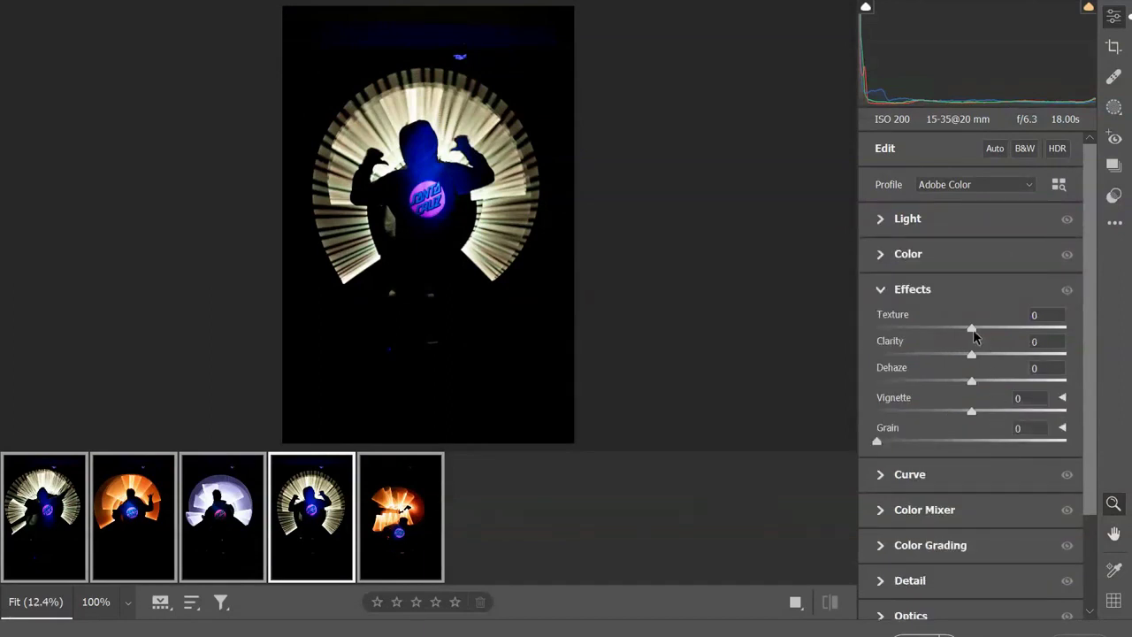
pyautogui.moveTo(973, 328); pyautogui.dragTo(1004, 355)
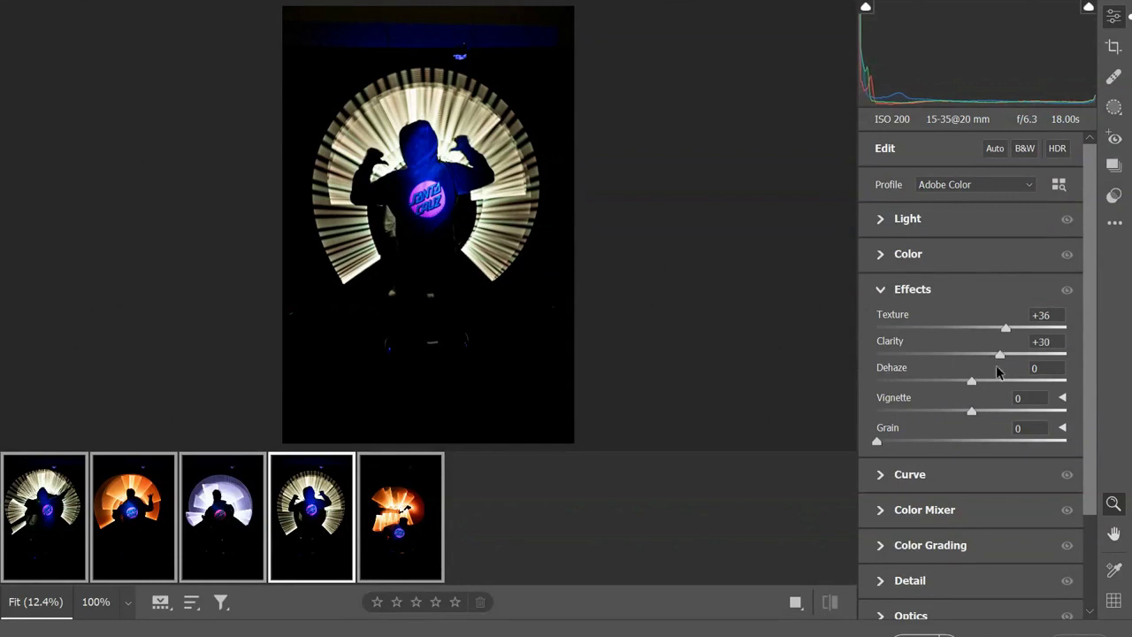
pyautogui.moveTo(971, 380); pyautogui.dragTo(989, 383)
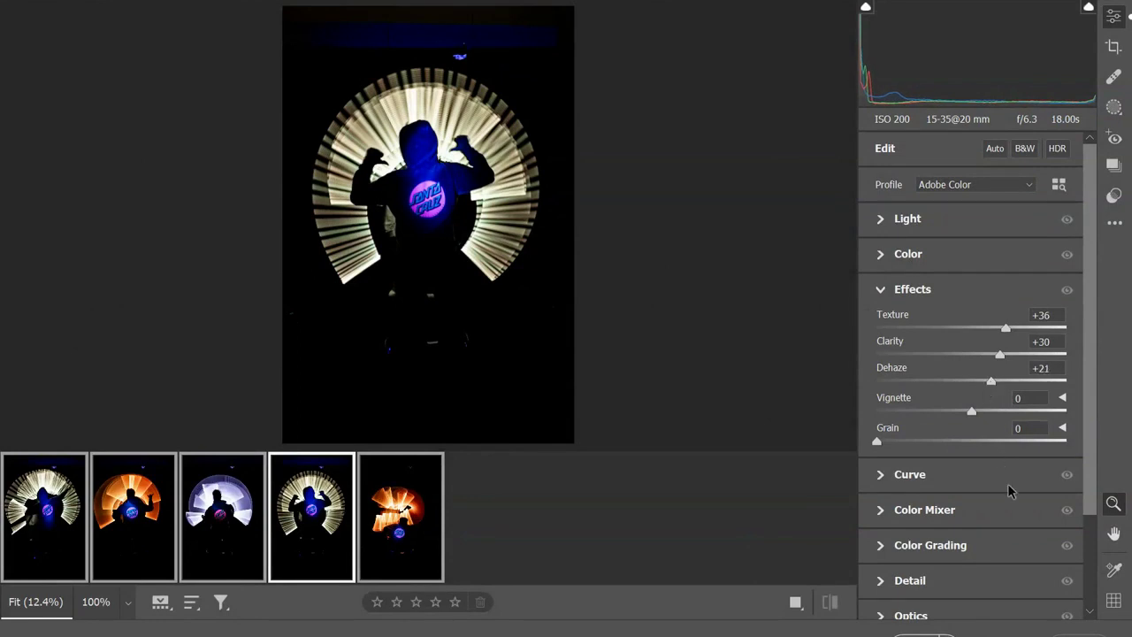
# - Set the manual noise reduction of the selected photos to Luminance 40 and Color 40
pyautogui.scroll(-3, 1008, 491)
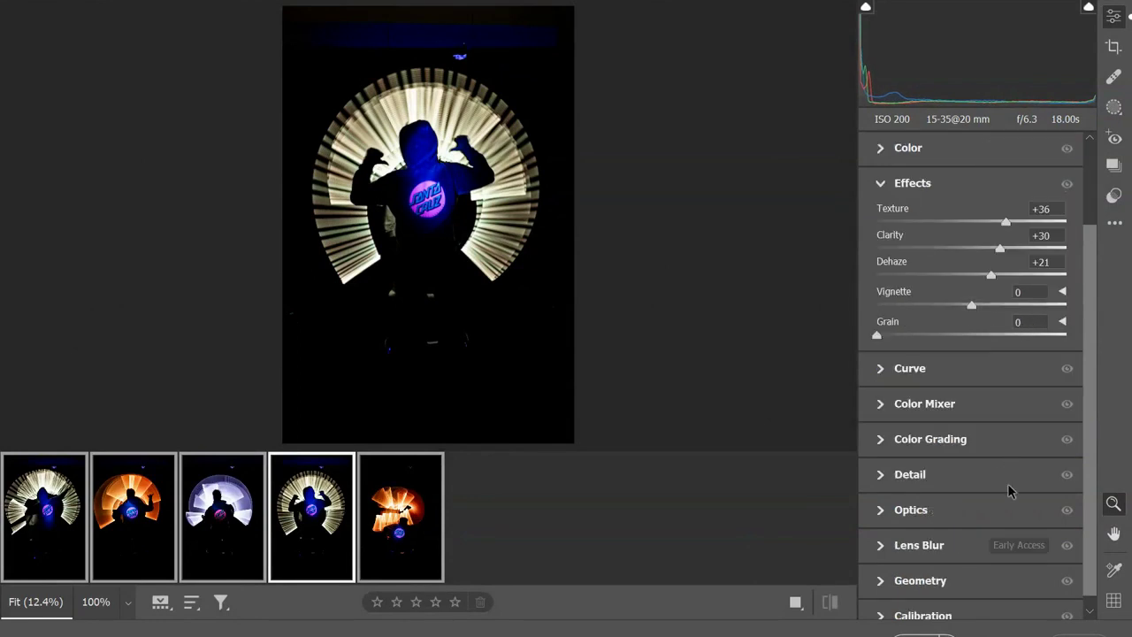
pyautogui.click(881, 461)
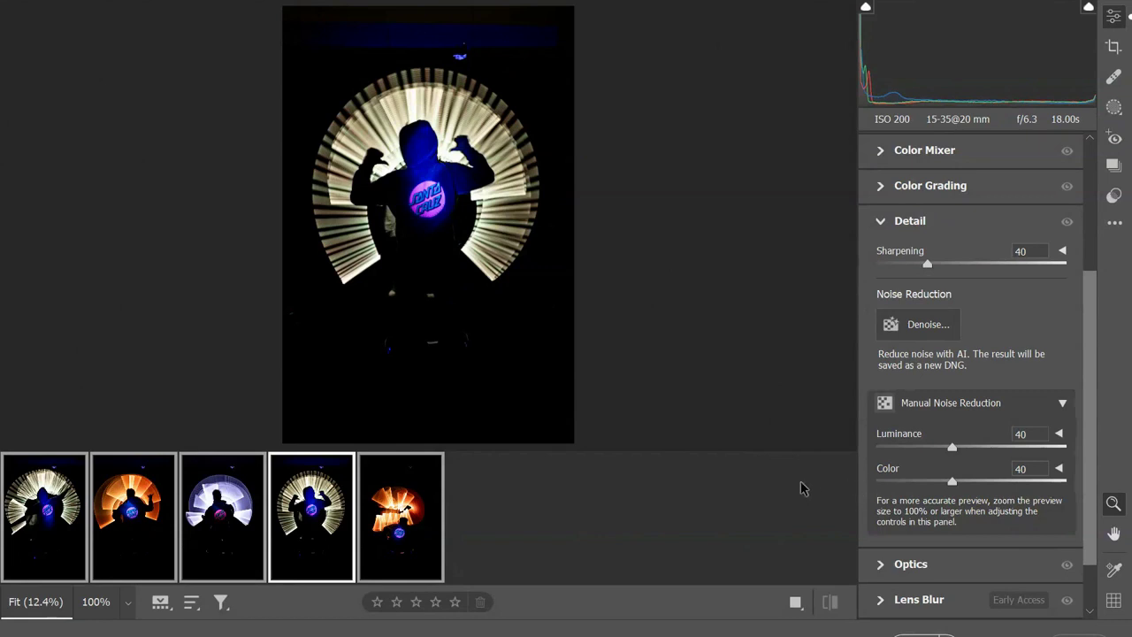
# - Review each of the five edited photos individually in the large preview
pyautogui.moveTo(275, 580)
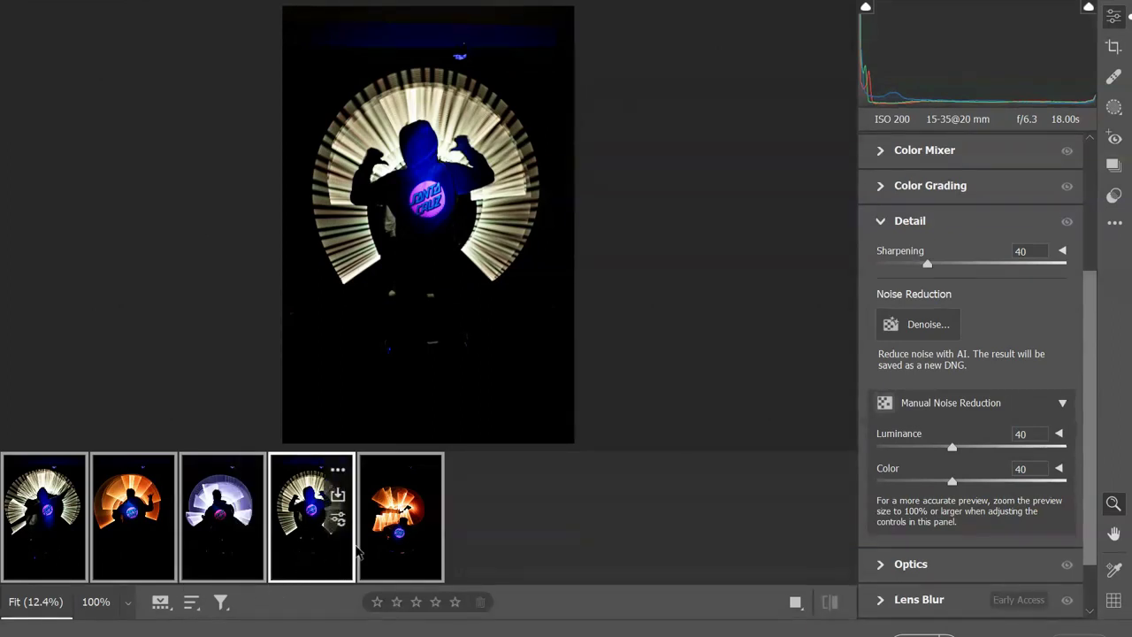
pyautogui.moveTo(20, 541)
pyautogui.moveTo(403, 531)
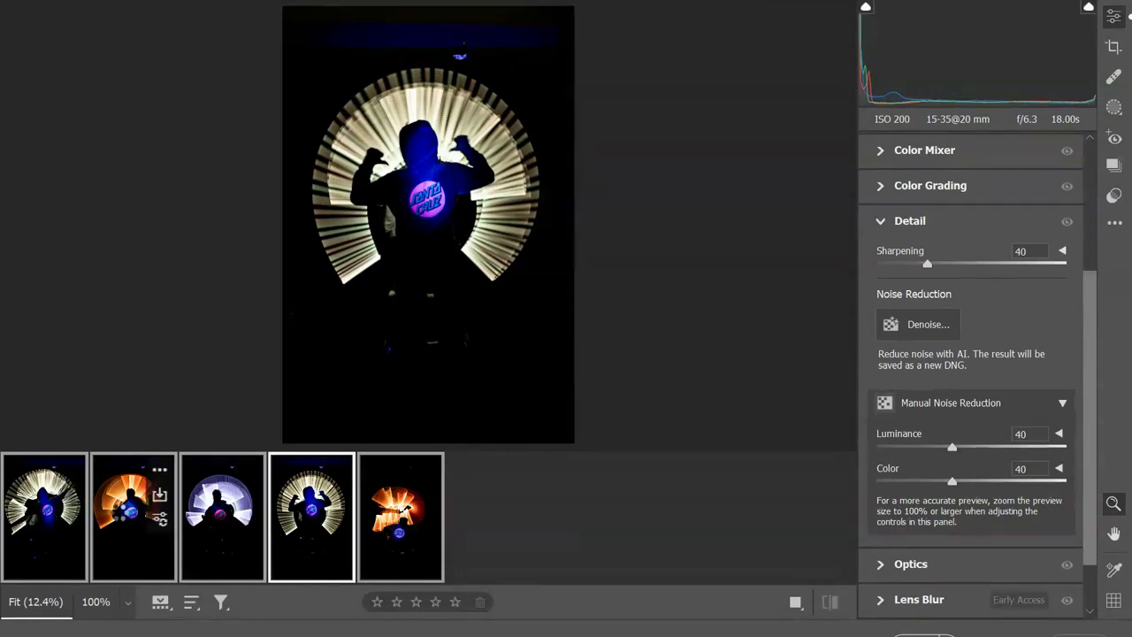
pyautogui.click(122, 520)
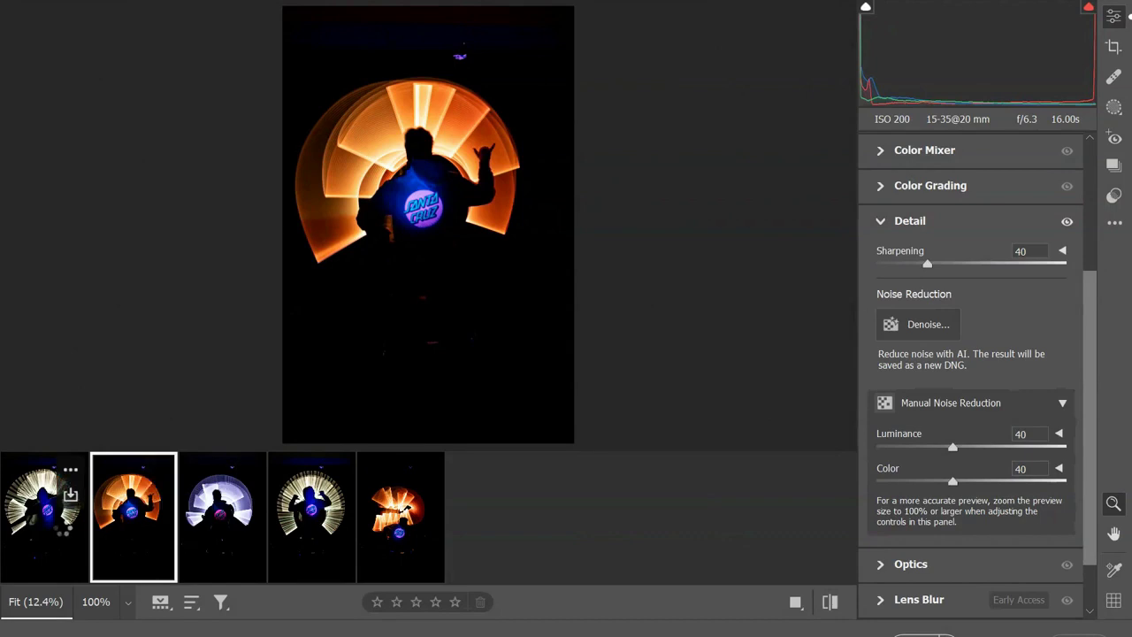
pyautogui.click(63, 527)
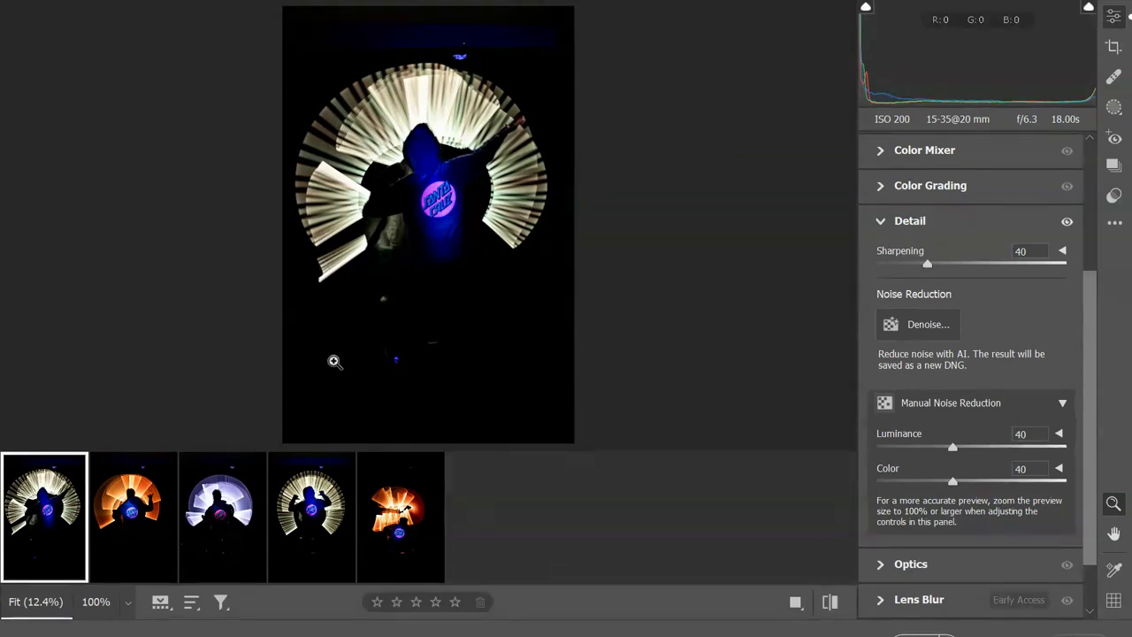
pyautogui.click(121, 541)
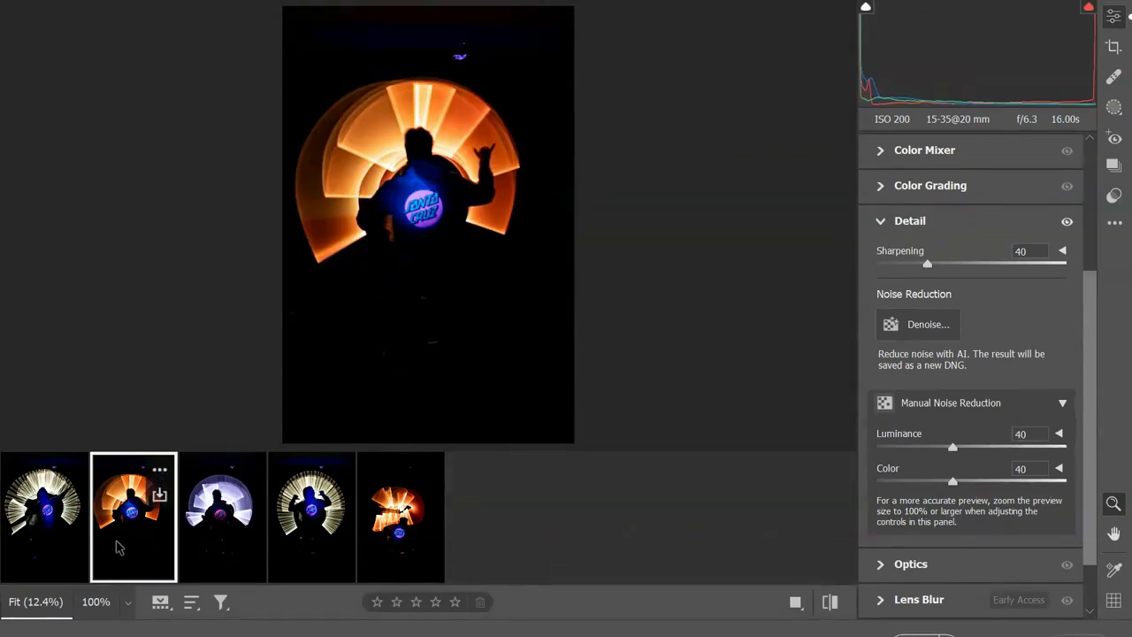
pyautogui.click(221, 540)
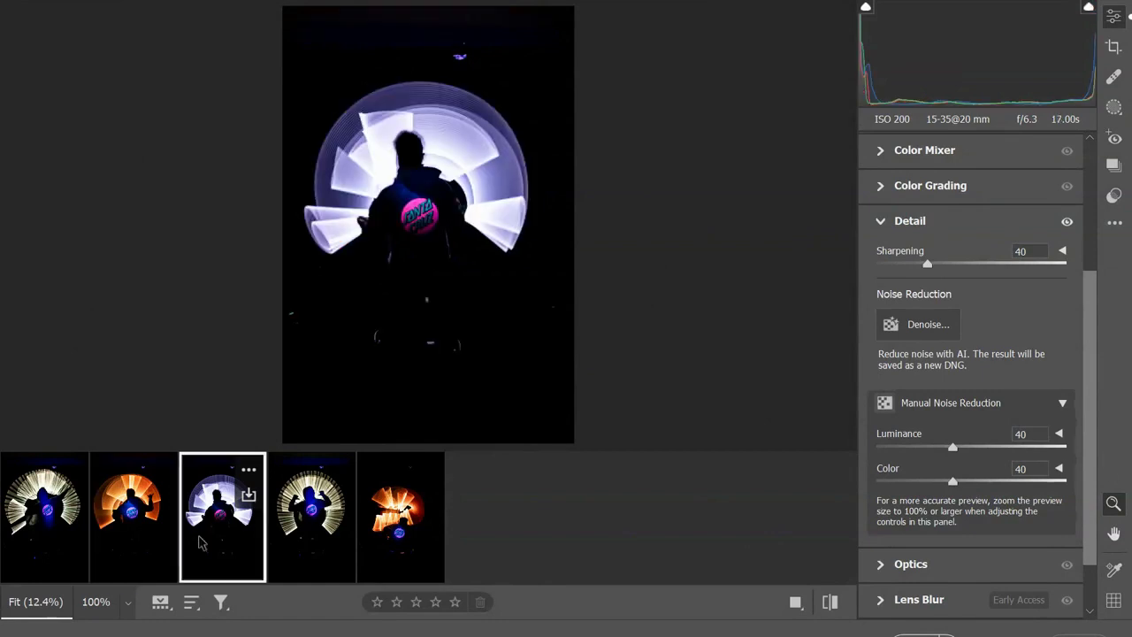
pyautogui.click(309, 531)
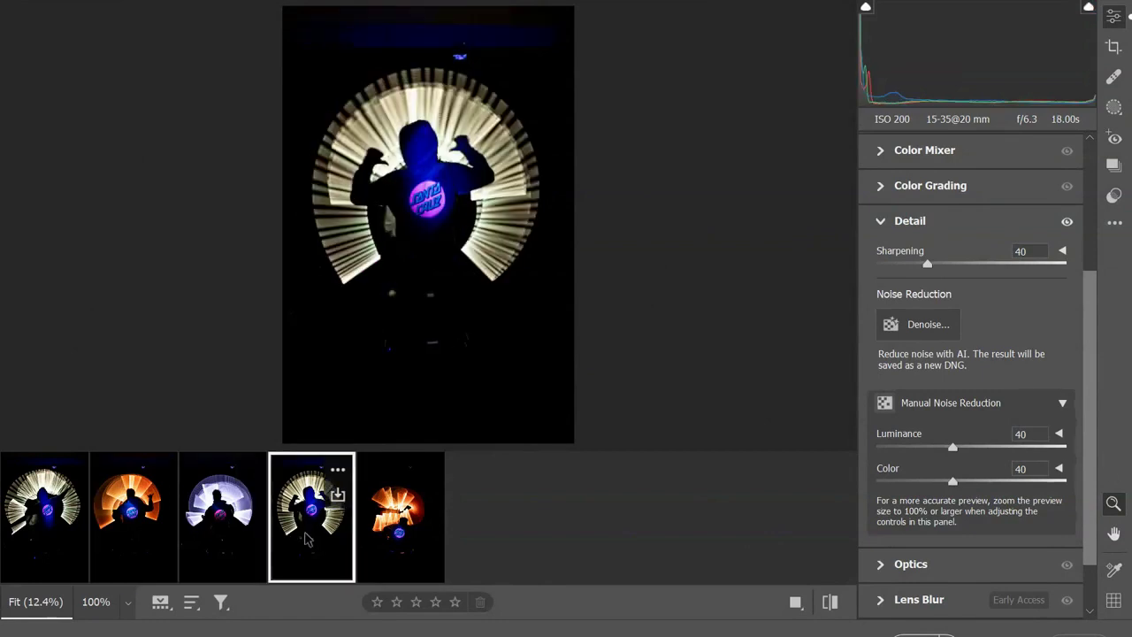
pyautogui.click(399, 530)
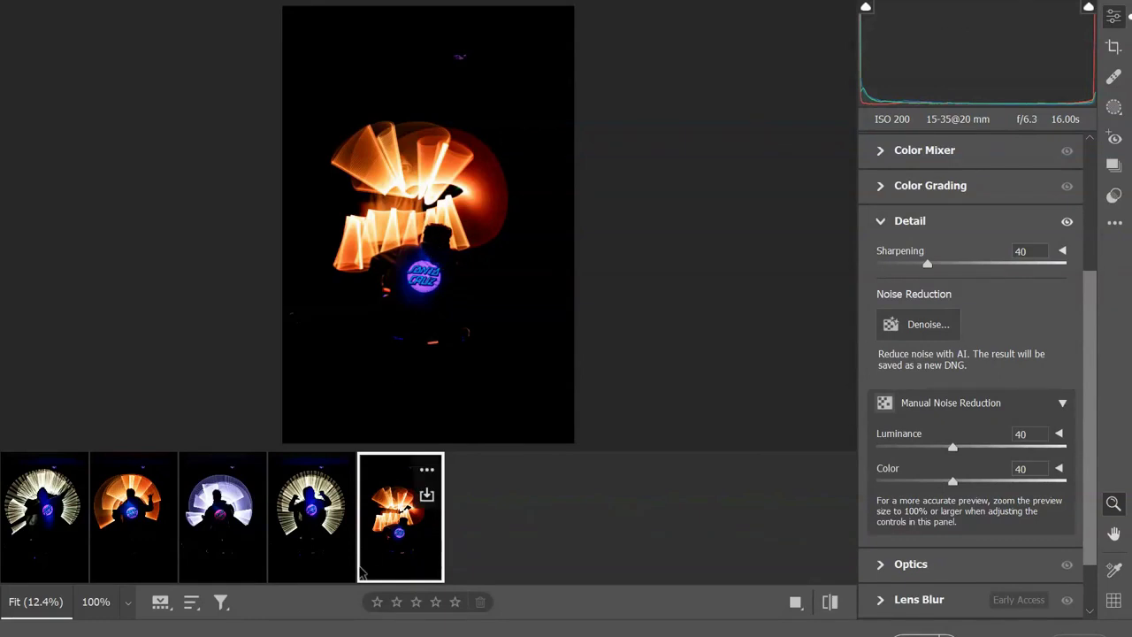
pyautogui.click(35, 548)
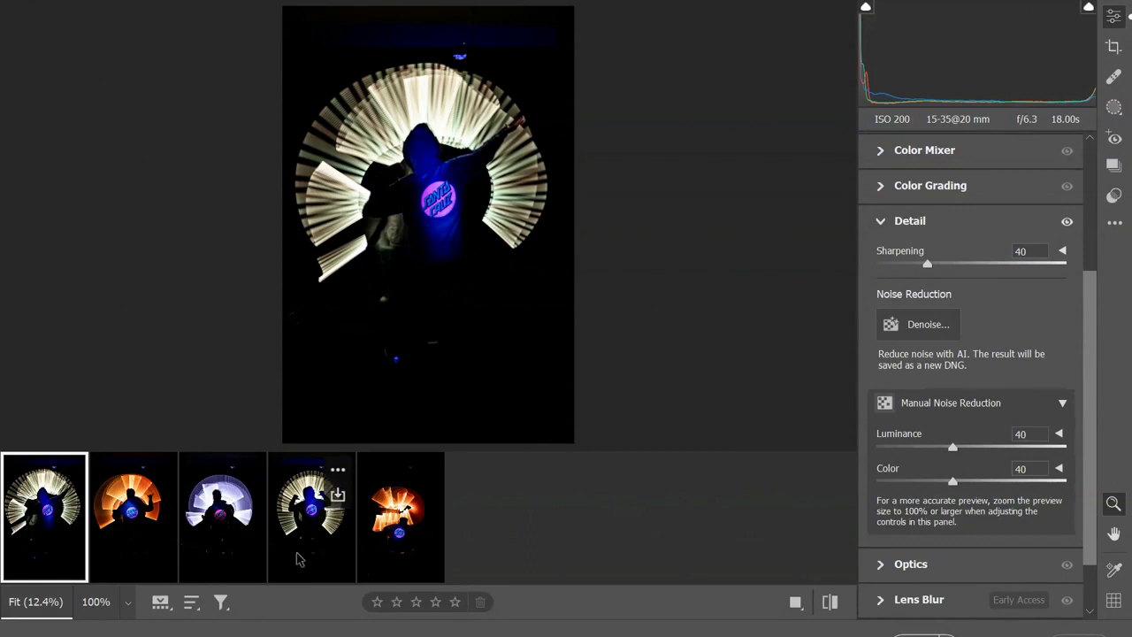
# - Open only the fourth photo, with both hands pointing at the head, from Camera Raw as a Photoshop document
pyautogui.click(325, 535)
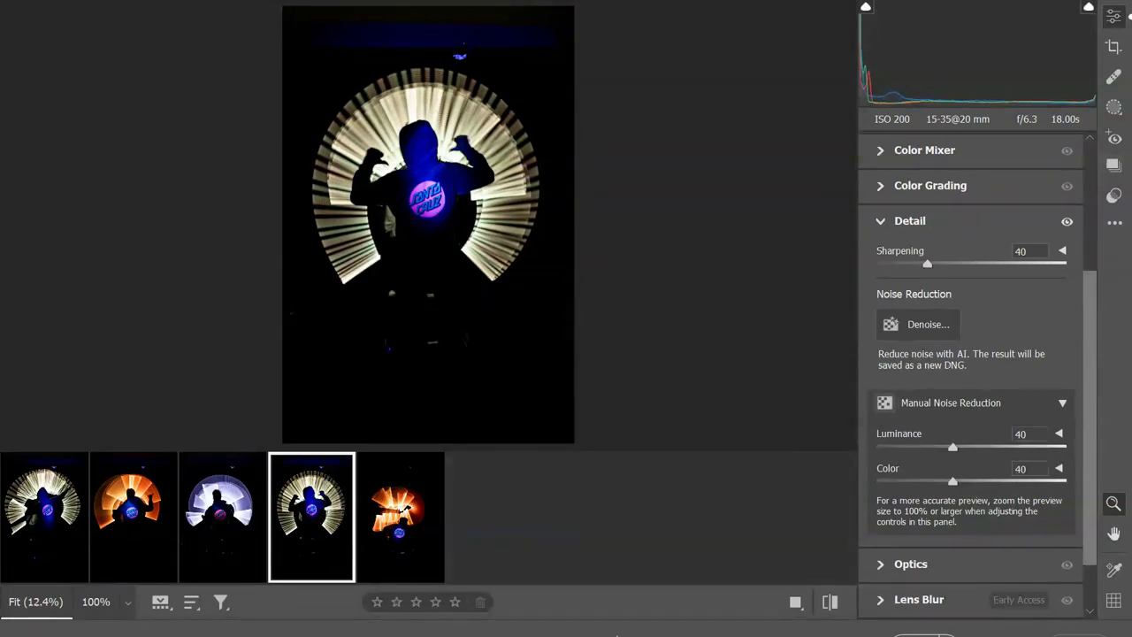
pyautogui.click(898, 633)
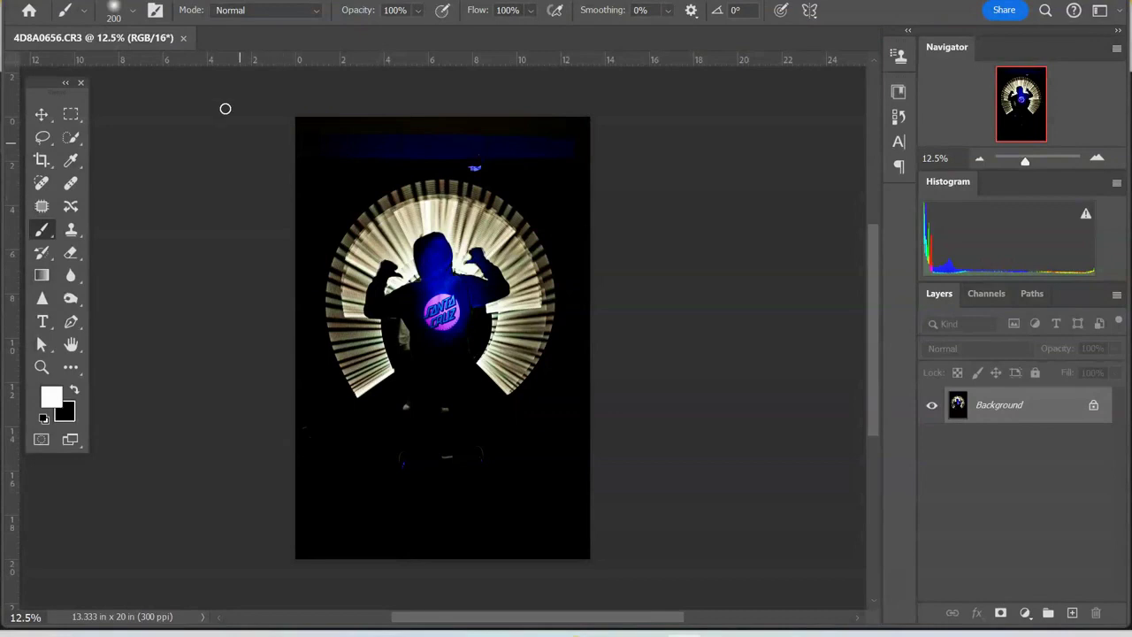
# - Open the raw file 4D8A0656 from the tube ex folder in Camera Raw a second time
pyautogui.click(46, 3)
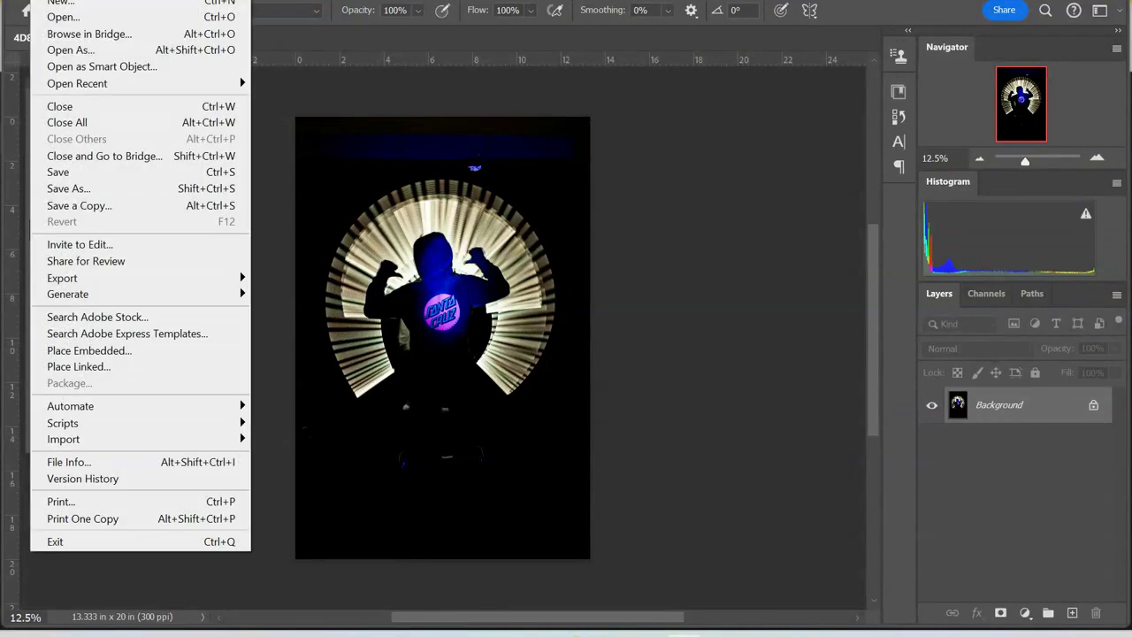
pyautogui.click(53, 16)
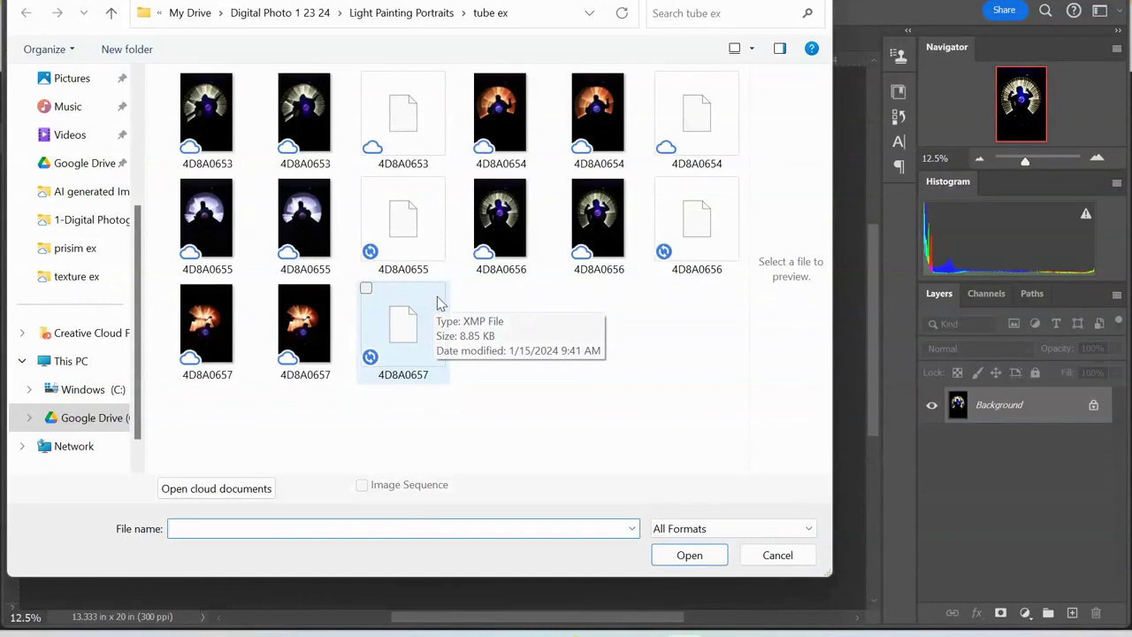
pyautogui.click(501, 225)
pyautogui.click(689, 561)
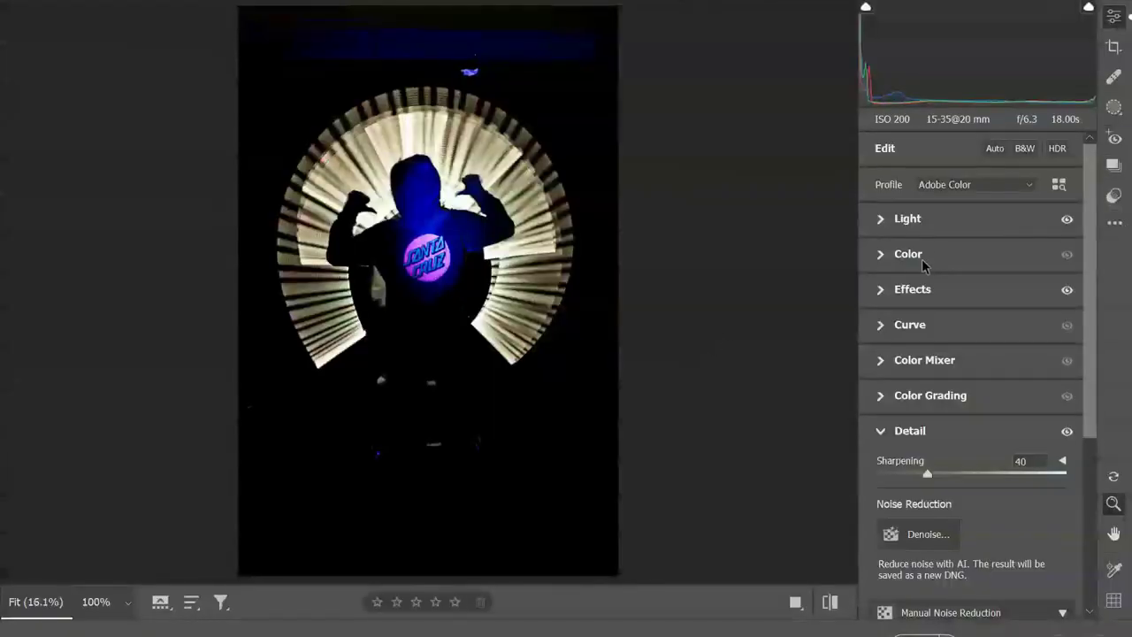
# - Set Exposure to +0.10 for this second version and open it as a separate document
pyautogui.click(879, 222)
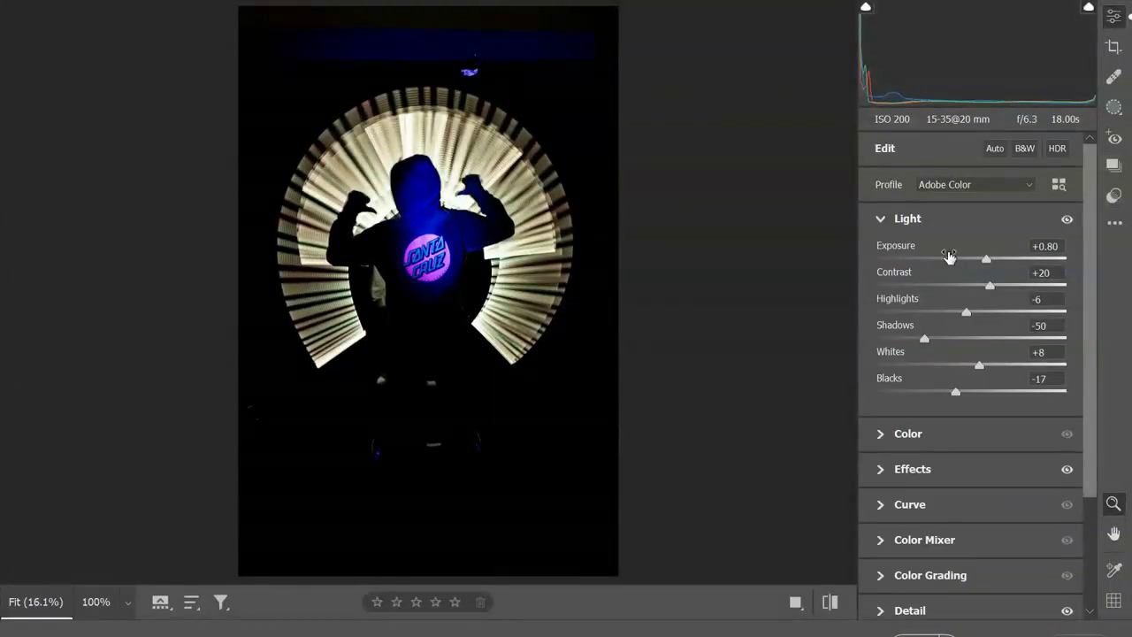
pyautogui.moveTo(988, 263); pyautogui.dragTo(973, 261)
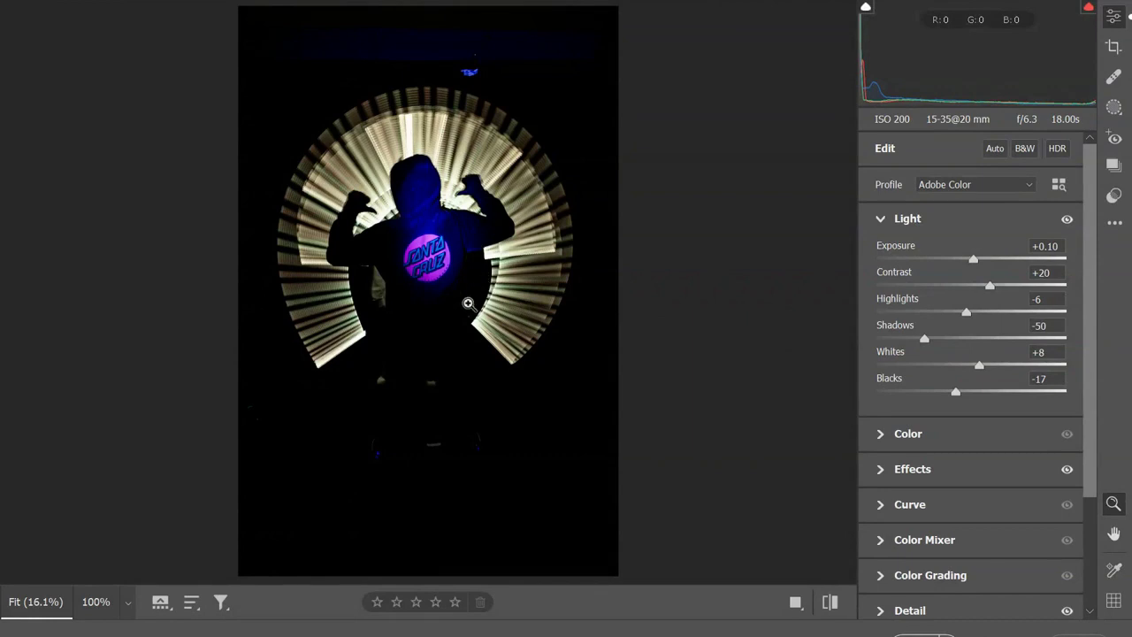
pyautogui.press('Return')
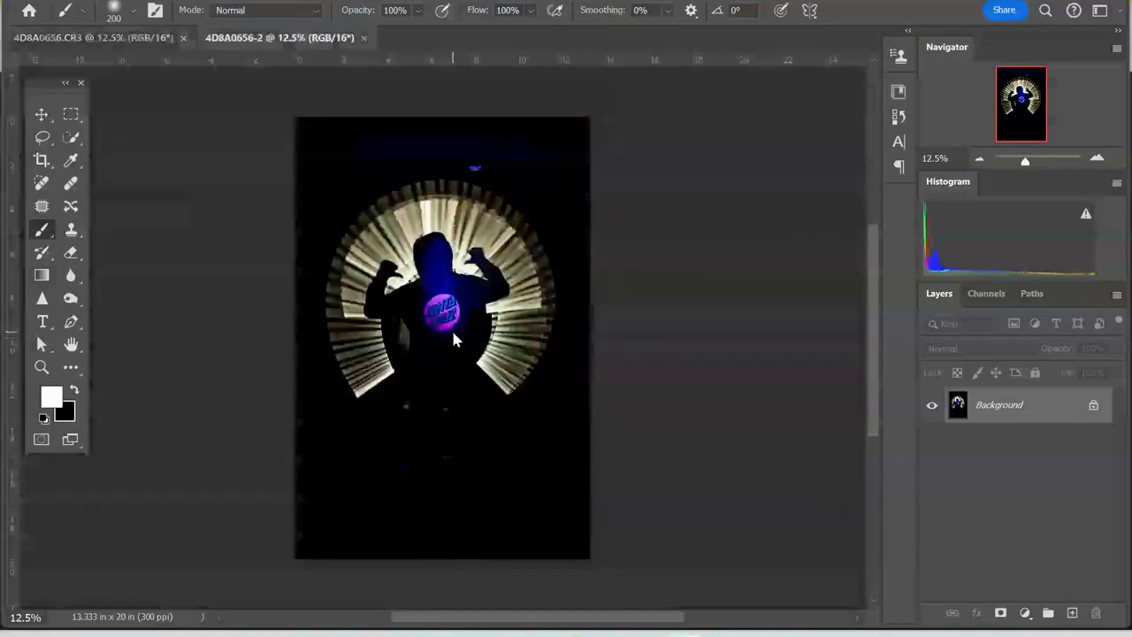
# - Copy the entire darker 4D8A0656-2 image and paste it as a new layer into the brighter 4D8A0656.CR3 document
pyautogui.click(109, 40)
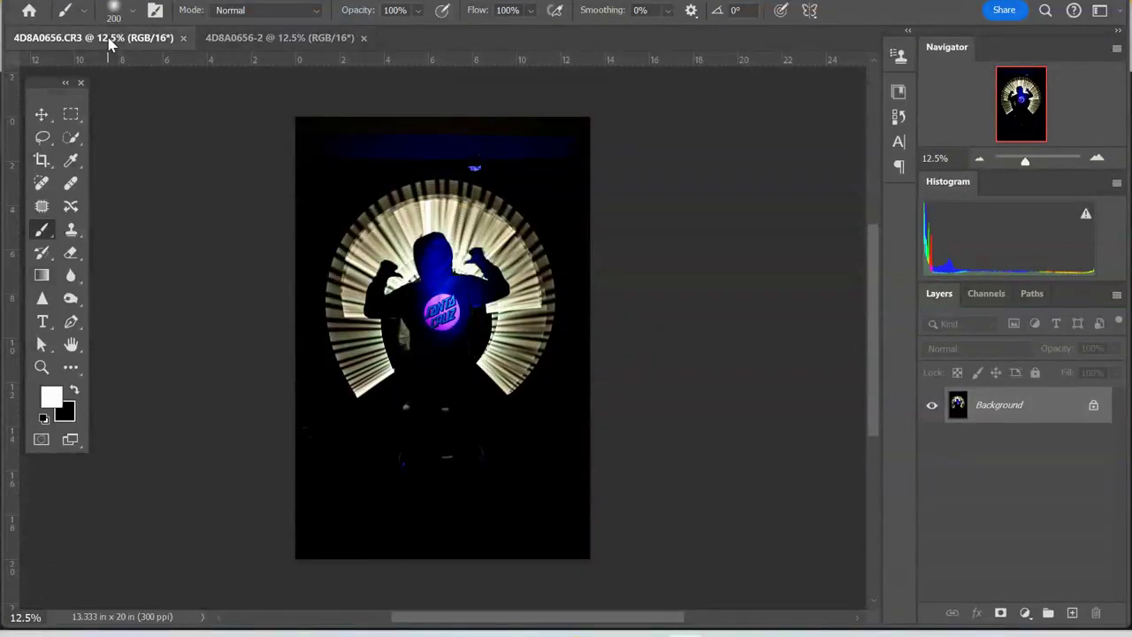
pyautogui.click(265, 38)
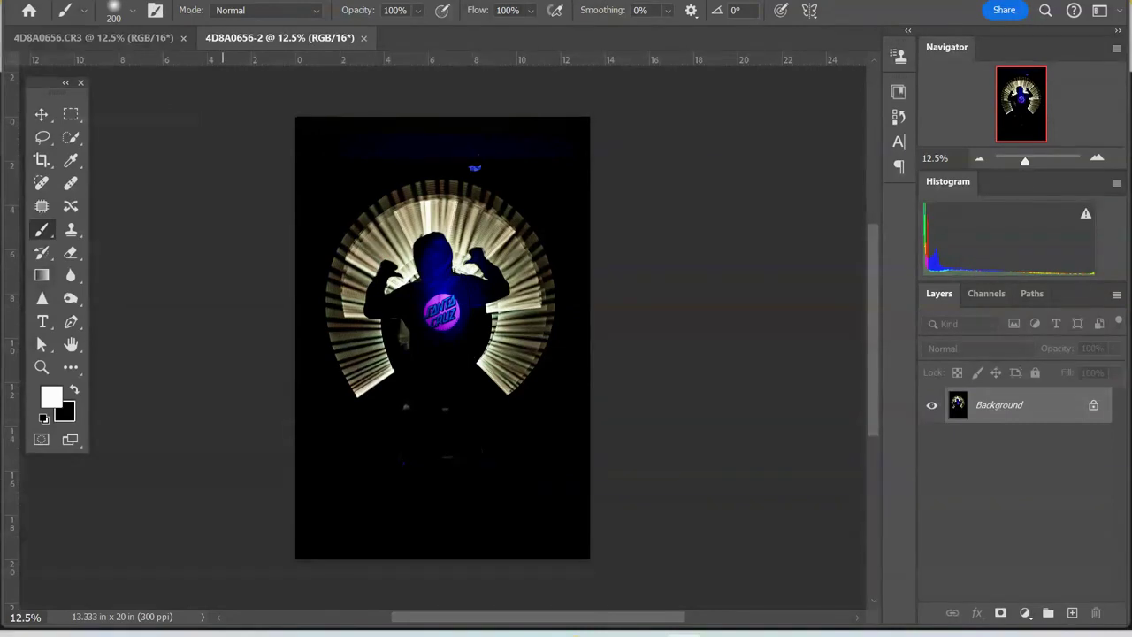
pyautogui.click(221, 2)
pyautogui.click(220, 2)
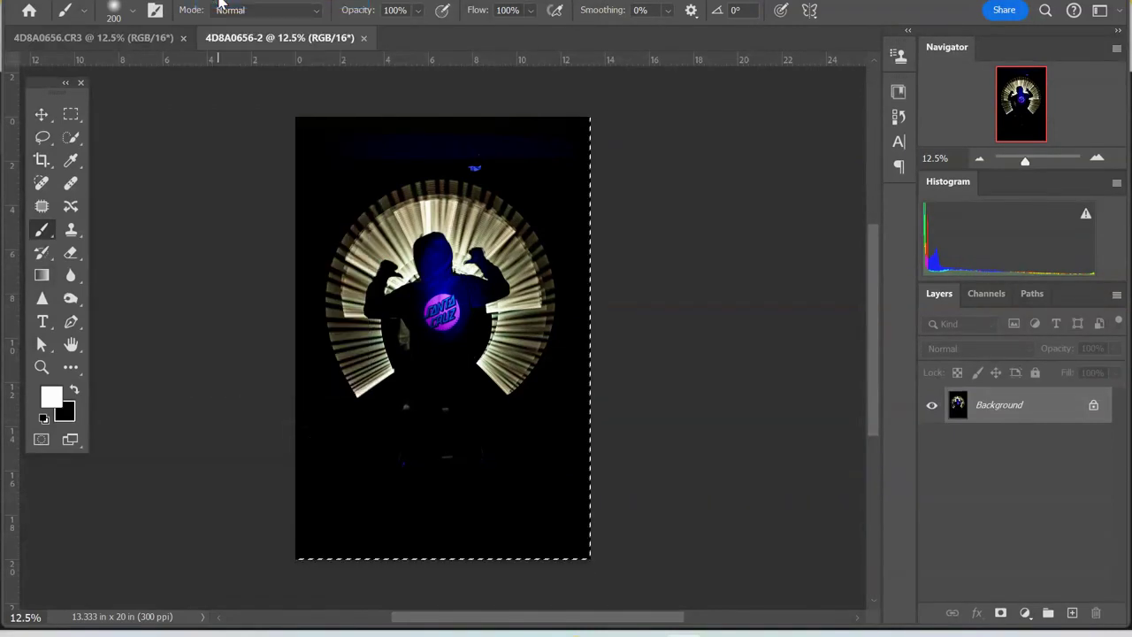
pyautogui.click(100, 0)
pyautogui.click(105, 87)
pyautogui.click(86, 41)
pyautogui.click(80, 3)
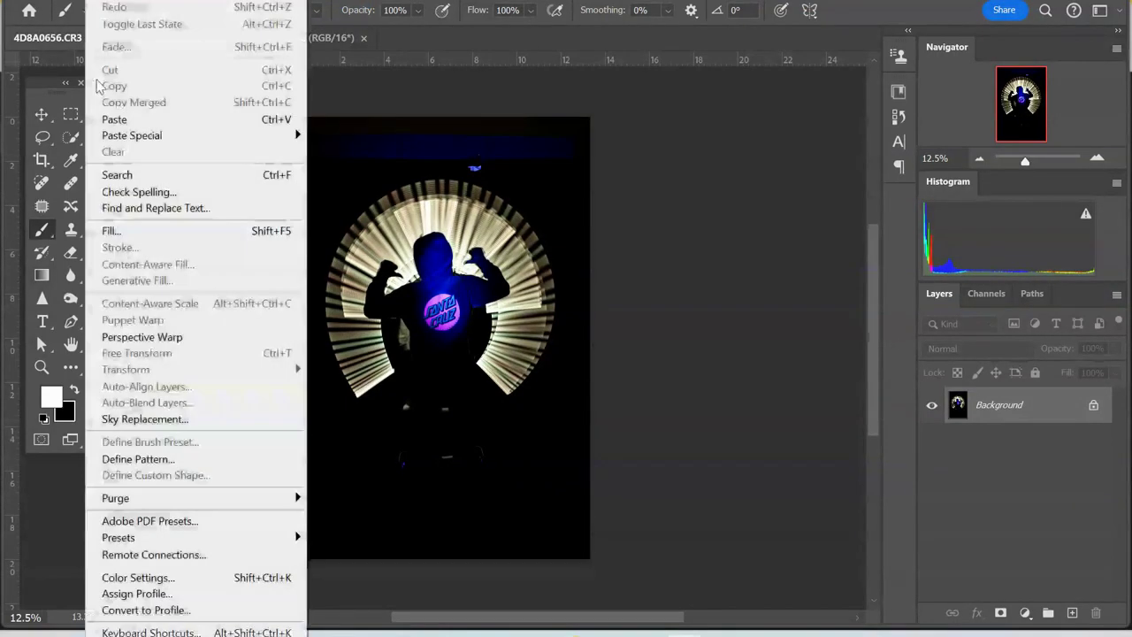
pyautogui.click(113, 120)
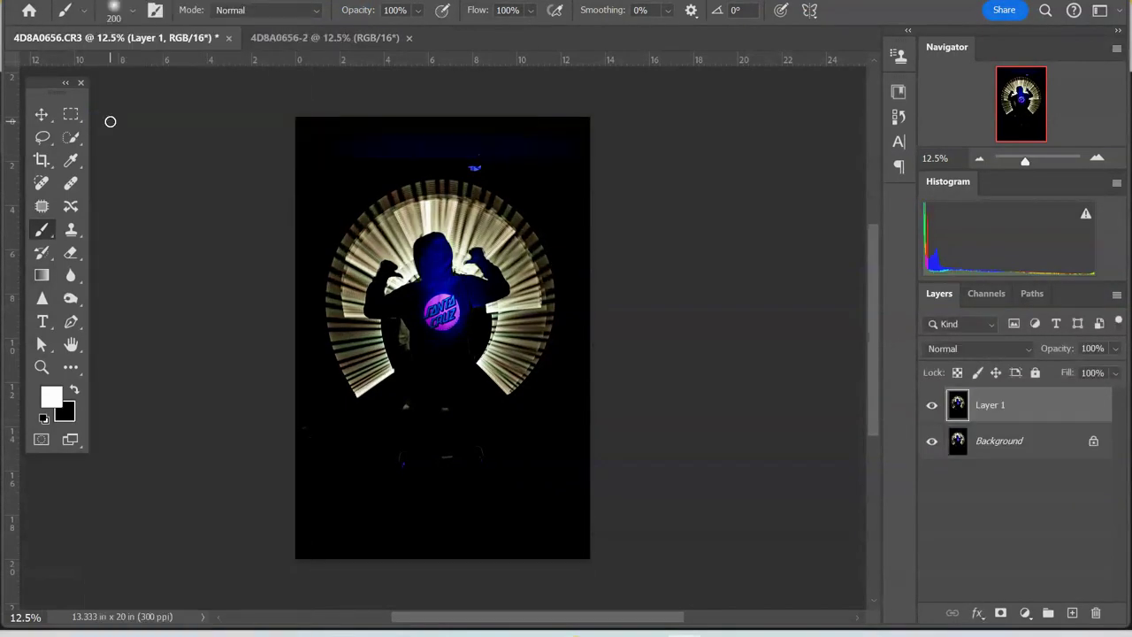
# - Compare the pasted dark layer with the Background, then add a white layer mask to Layer 1
pyautogui.click(933, 405)
pyautogui.click(934, 404)
pyautogui.click(1000, 613)
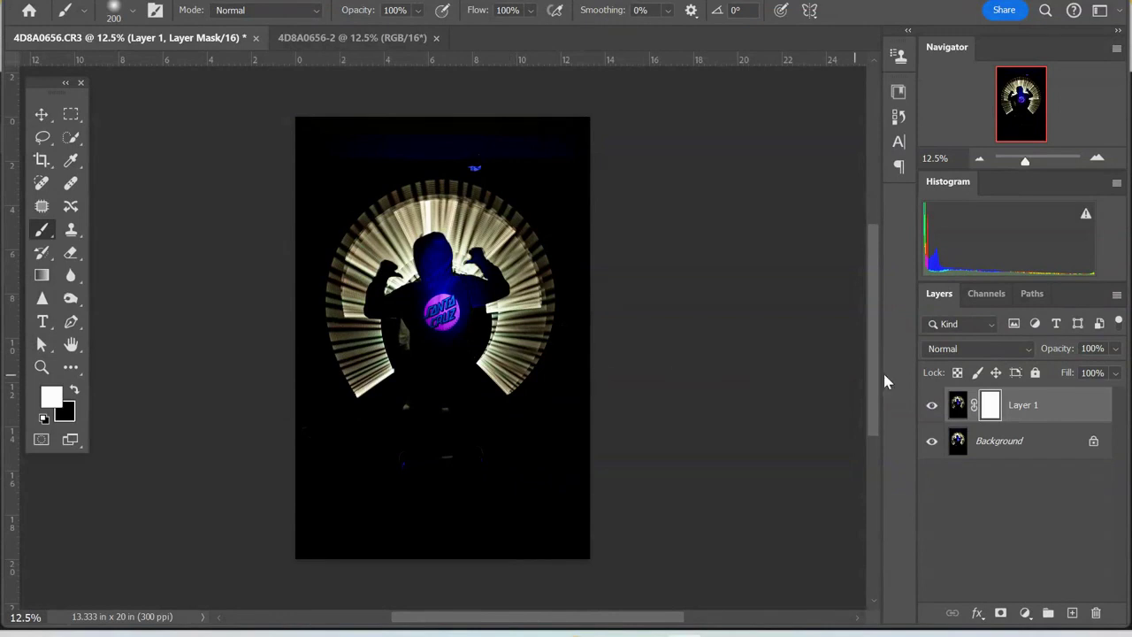
# - Set up the brush for masking with black as the foreground color, size 1100 and 47% opacity
pyautogui.click(74, 391)
pyautogui.press(']')
pyautogui.press(']')
pyautogui.press(']')
pyautogui.press(']')
pyautogui.press(']')
pyautogui.press(']')
pyautogui.press(']')
pyautogui.press(']')
pyautogui.press(']')
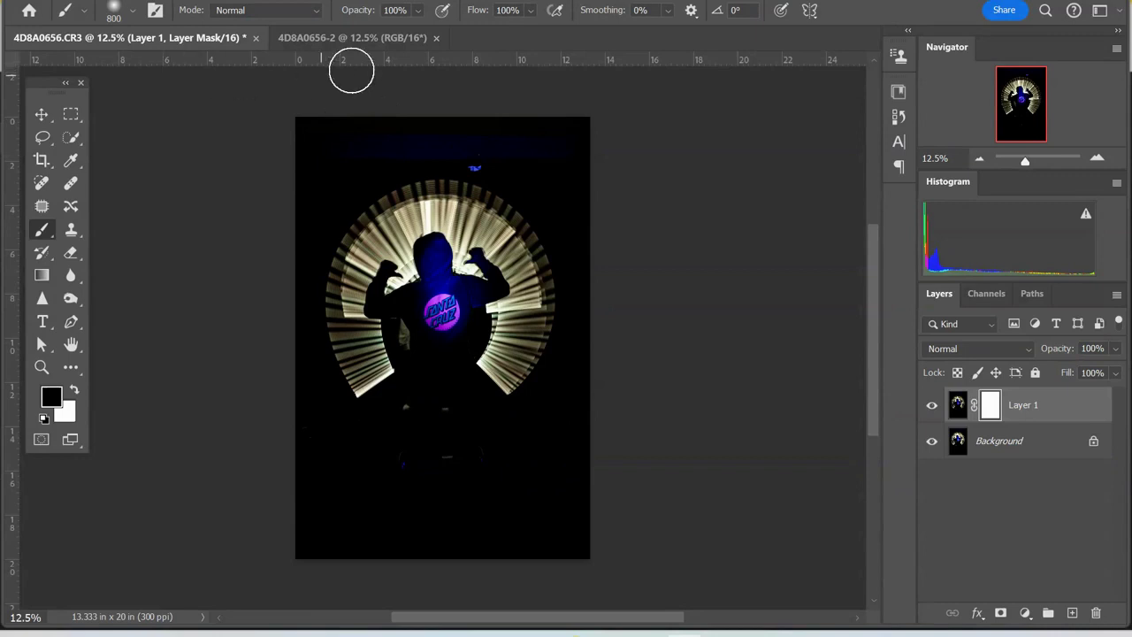
pyautogui.press(']')
pyautogui.press(']')
pyautogui.press(']')
pyautogui.click(418, 12)
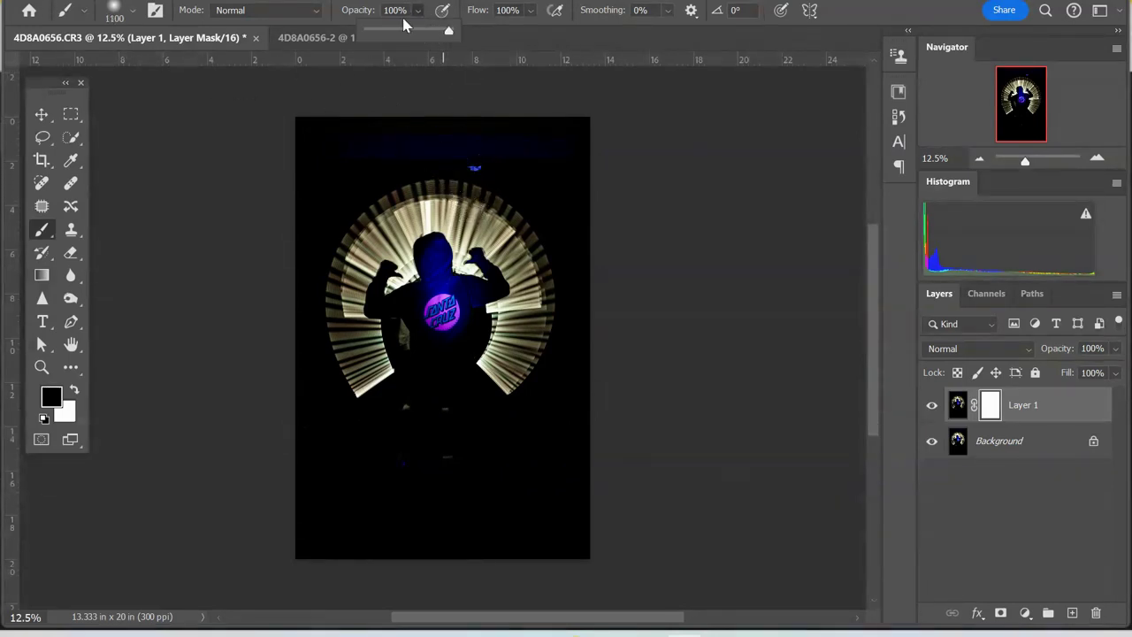
pyautogui.click(513, 211)
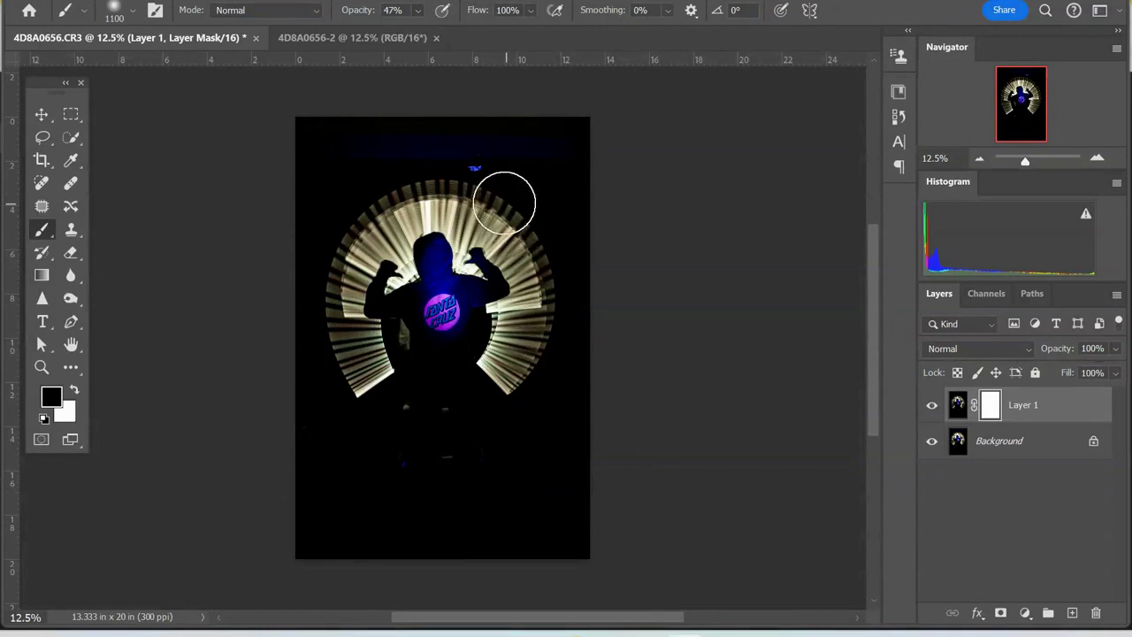
# - Paint Layer 1's mask along the circle of light around the figure and compare the result with the Background
pyautogui.moveTo(348, 236)
pyautogui.mouseDown()
pyautogui.moveTo(333, 308)
pyautogui.moveTo(346, 395)
pyautogui.mouseUp()
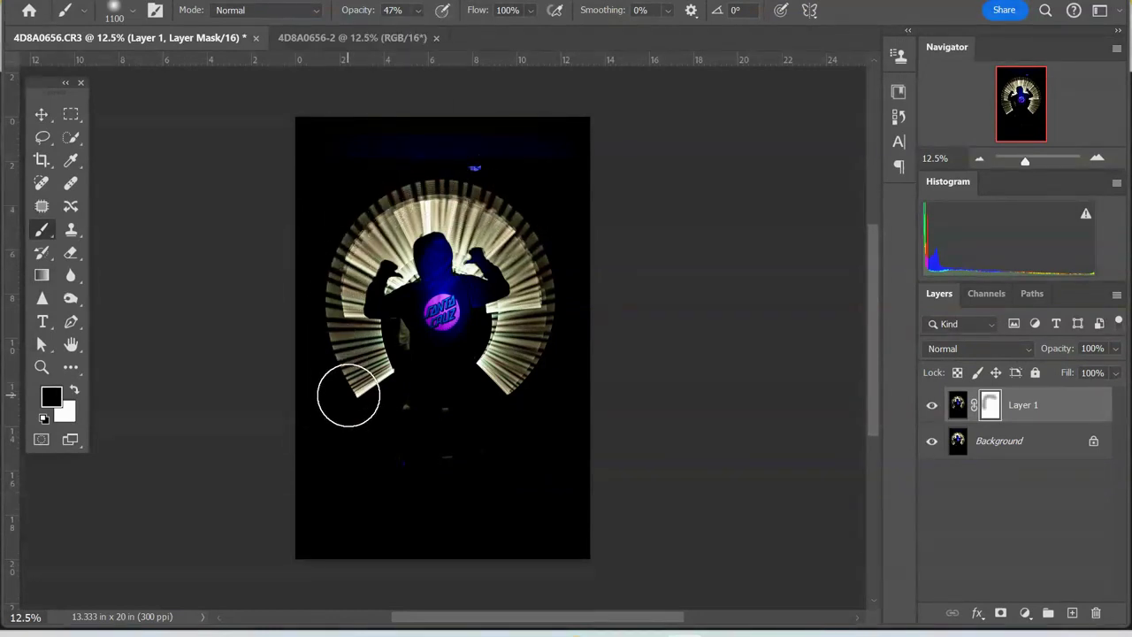
pyautogui.moveTo(313, 264)
pyautogui.mouseDown()
pyautogui.moveTo(392, 184)
pyautogui.moveTo(508, 205)
pyautogui.moveTo(552, 275)
pyautogui.moveTo(520, 385)
pyautogui.mouseUp()
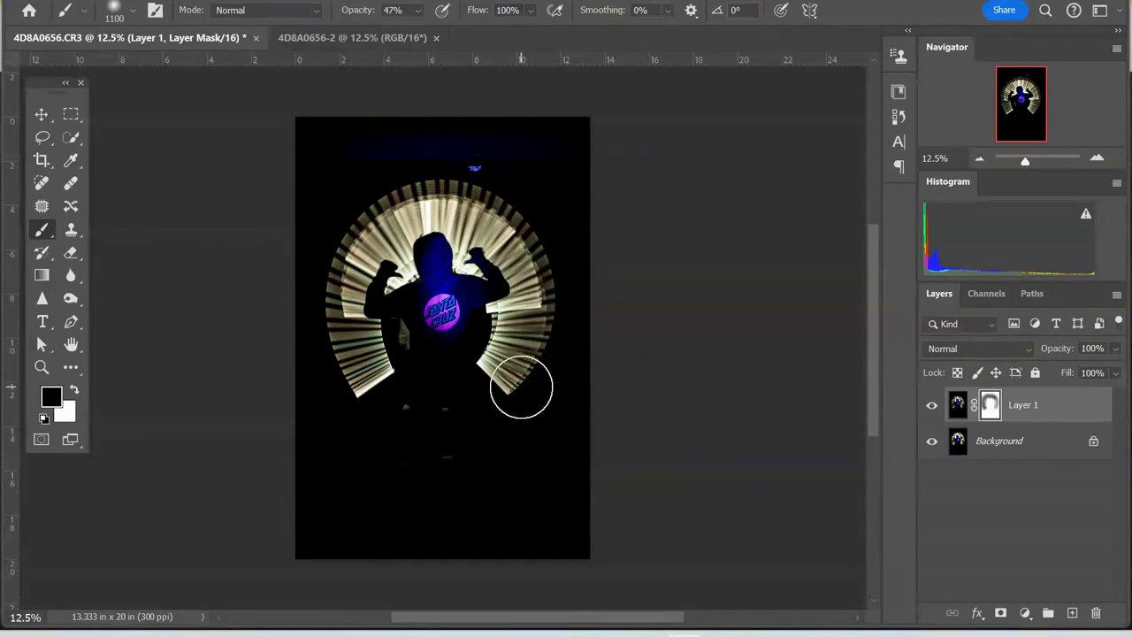
pyautogui.click(930, 404)
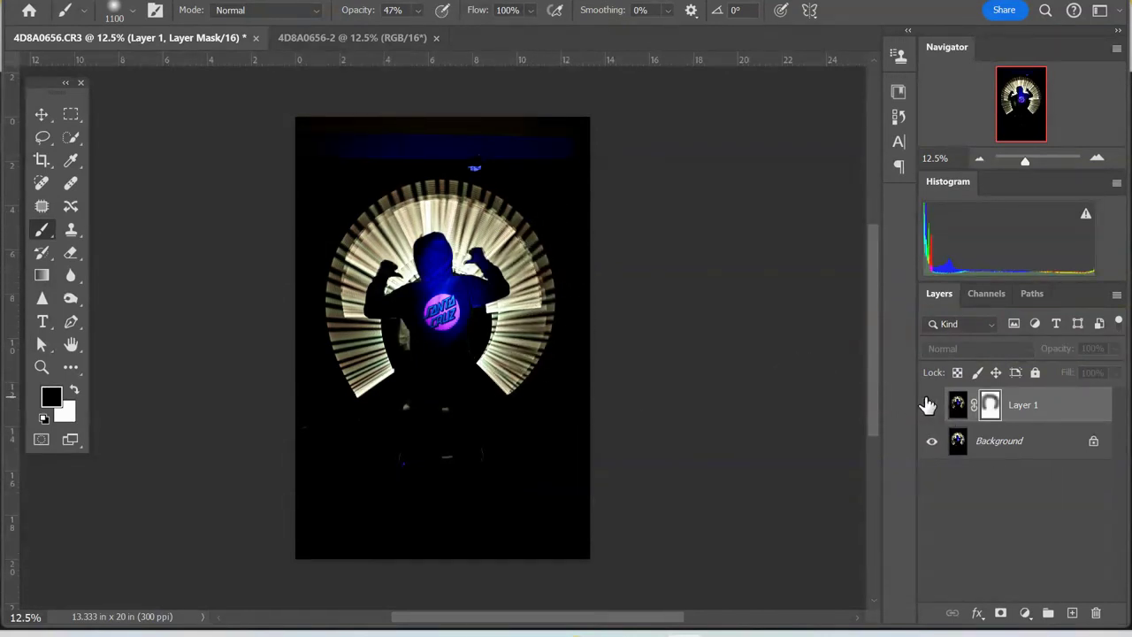
pyautogui.click(930, 404)
# - Paint more of Layer 1's mask over the light circle and shirt logo with a size 900 brush, then check before and after
pyautogui.moveTo(533, 384)
pyautogui.mouseDown()
pyautogui.moveTo(554, 262)
pyautogui.moveTo(494, 194)
pyautogui.moveTo(451, 181)
pyautogui.moveTo(371, 196)
pyautogui.moveTo(318, 238)
pyautogui.moveTo(305, 296)
pyautogui.moveTo(315, 367)
pyautogui.moveTo(351, 413)
pyautogui.moveTo(324, 271)
pyautogui.moveTo(349, 210)
pyautogui.moveTo(436, 183)
pyautogui.moveTo(519, 198)
pyautogui.moveTo(548, 336)
pyautogui.moveTo(528, 405)
pyautogui.moveTo(513, 415)
pyautogui.moveTo(459, 354)
pyautogui.moveTo(447, 317)
pyautogui.mouseUp()
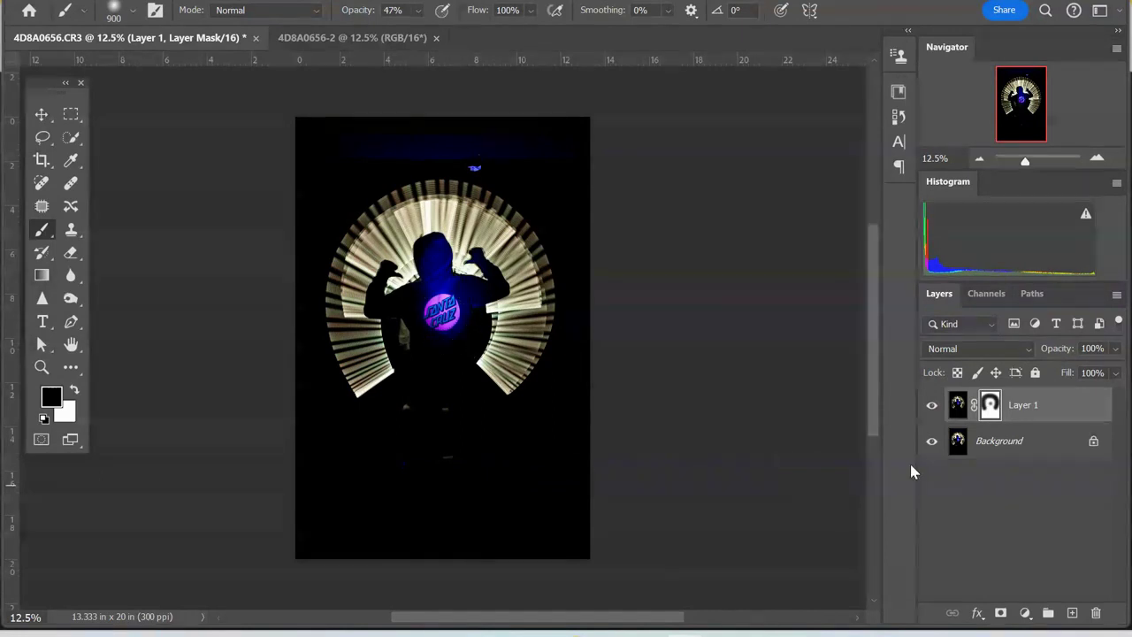
pyautogui.click(931, 409)
pyautogui.click(931, 409)
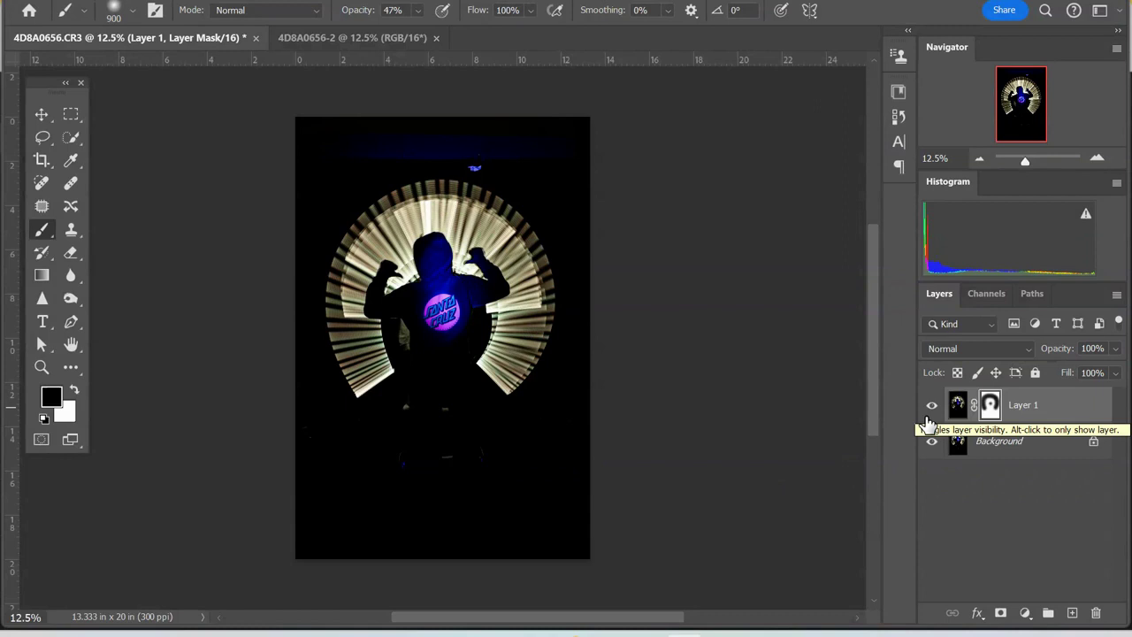
# - Duplicate Layer 1 together with the Background layer within the 4D8A0656.CR3 document
pyautogui.click(1047, 445)
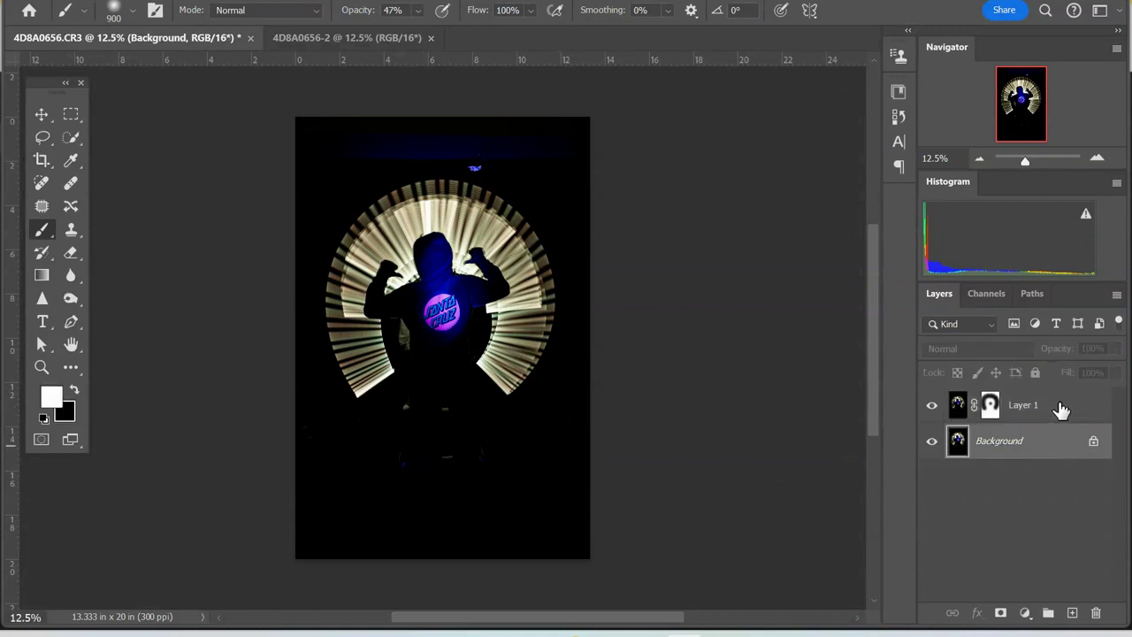
pyautogui.keyDown('shift'); pyautogui.click(1061, 409); pyautogui.keyUp('shift')
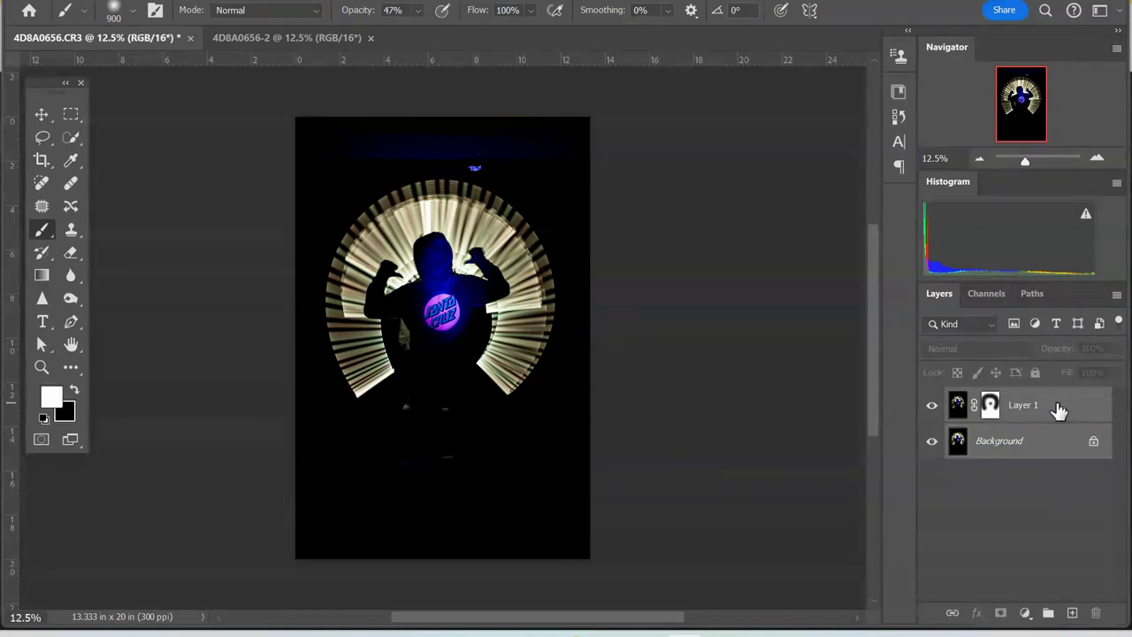
pyautogui.rightClick(1054, 410)
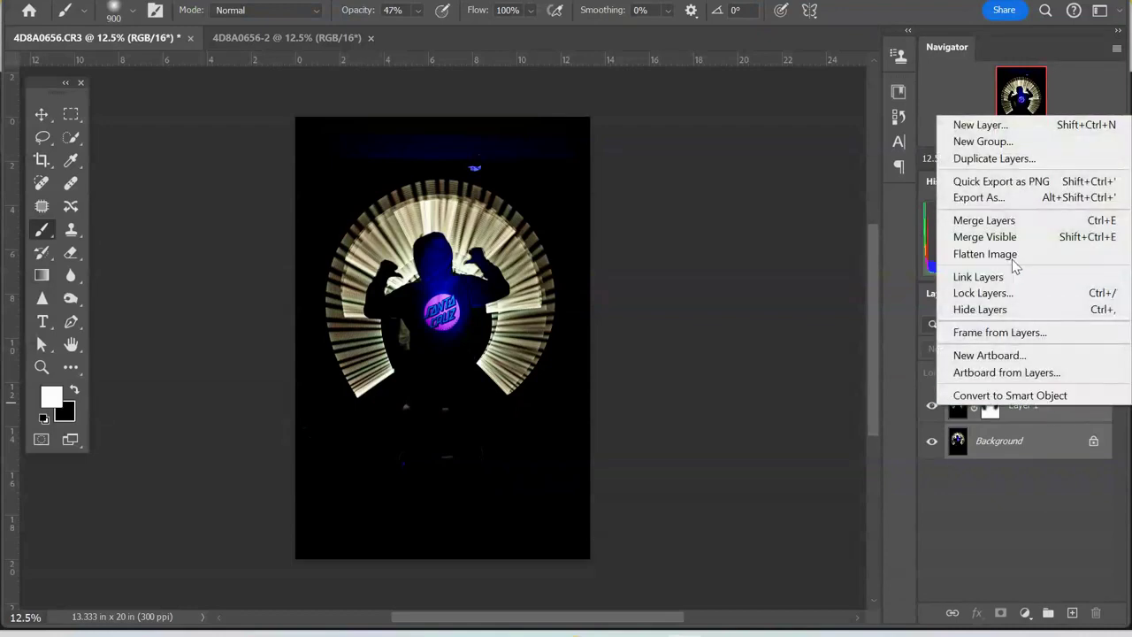
pyautogui.click(1014, 161)
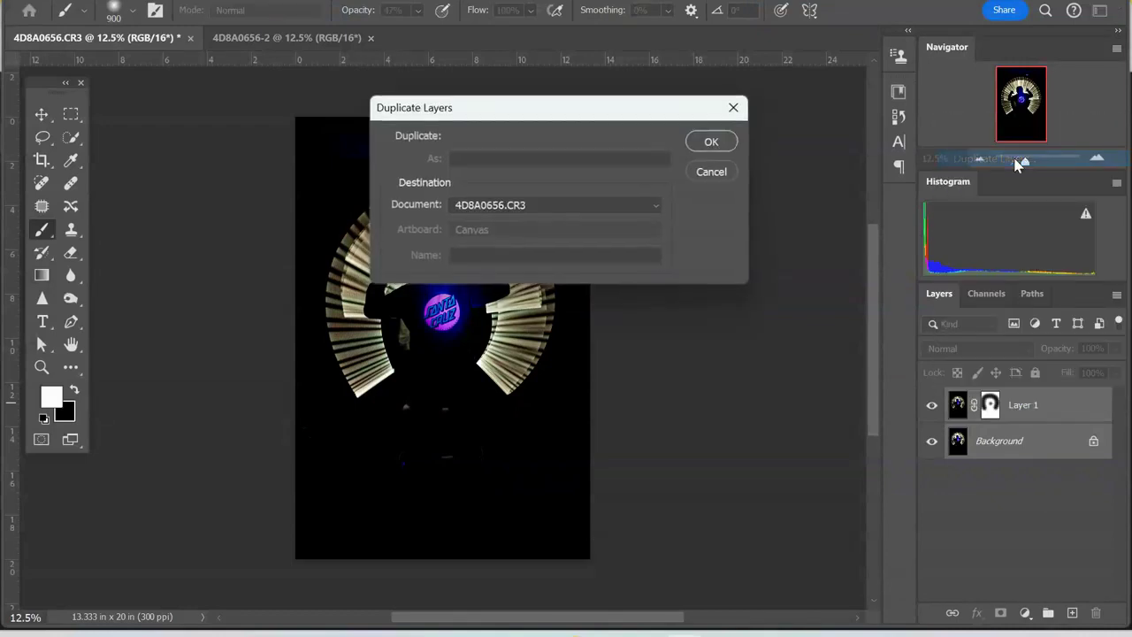
pyautogui.click(713, 144)
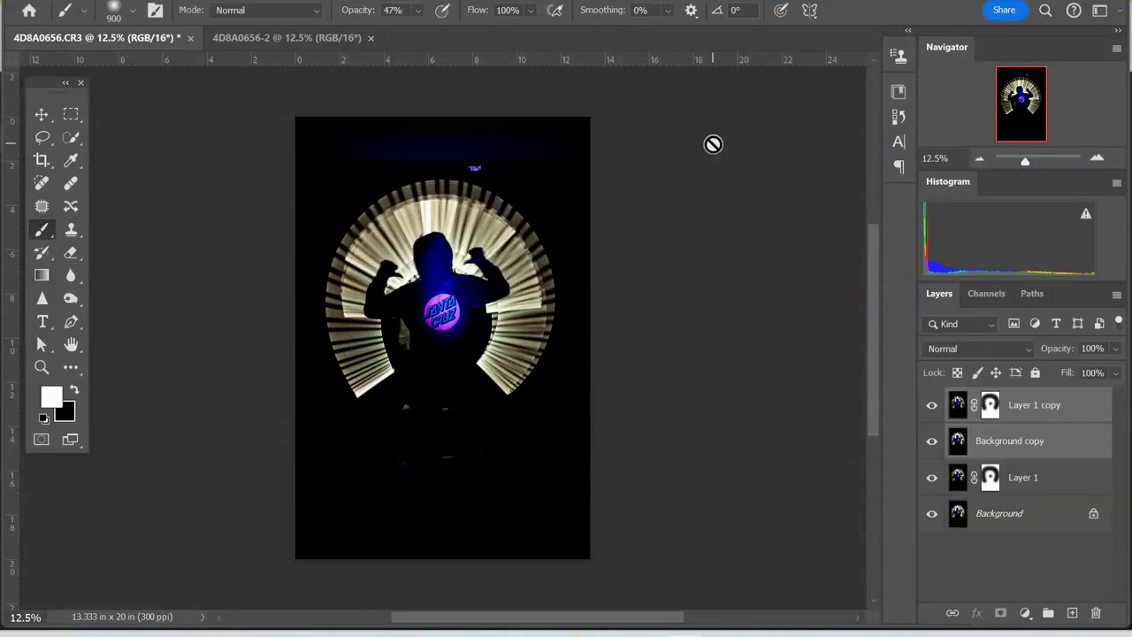
# - Merge Layer 1 copy and Background copy into one layer and rename it "retouch"
pyautogui.rightClick(1075, 440)
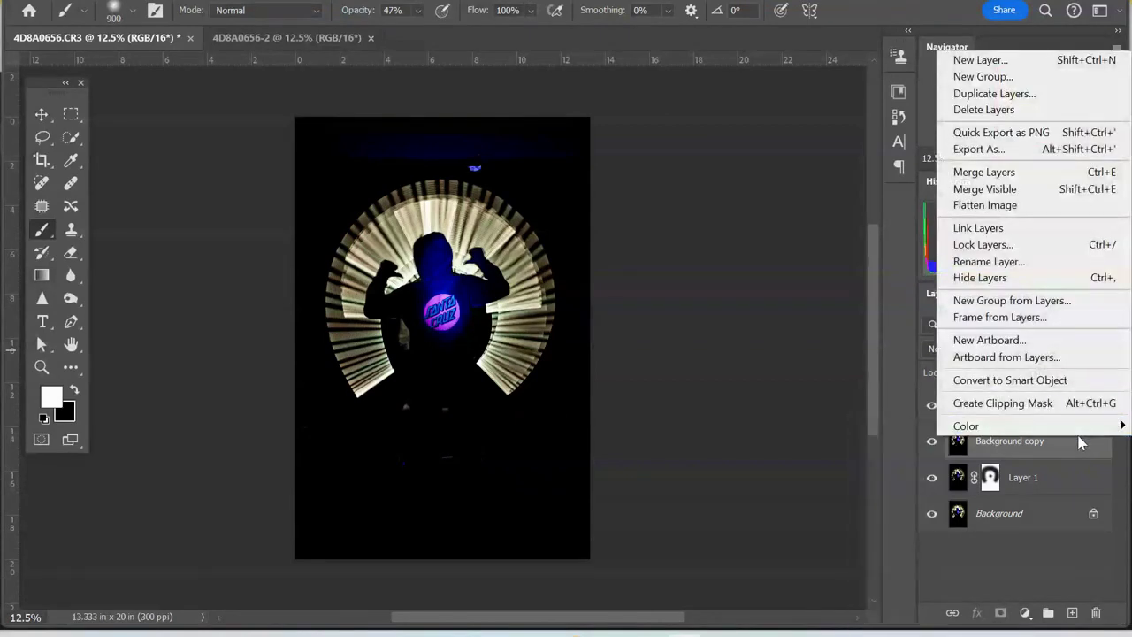
pyautogui.click(1084, 458)
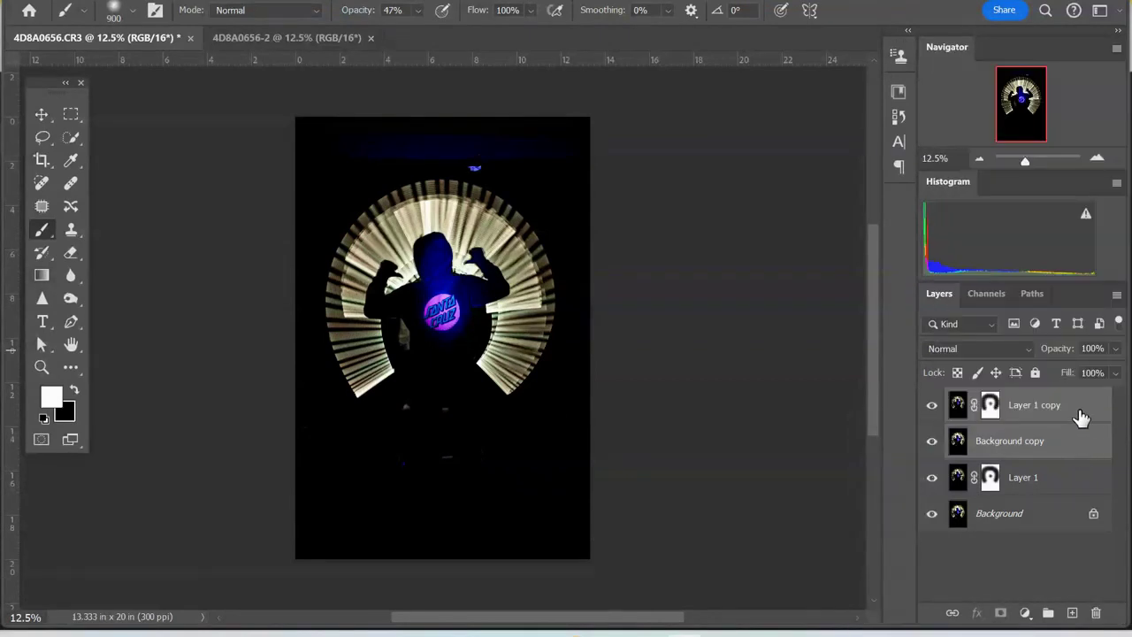
pyautogui.rightClick(1081, 416)
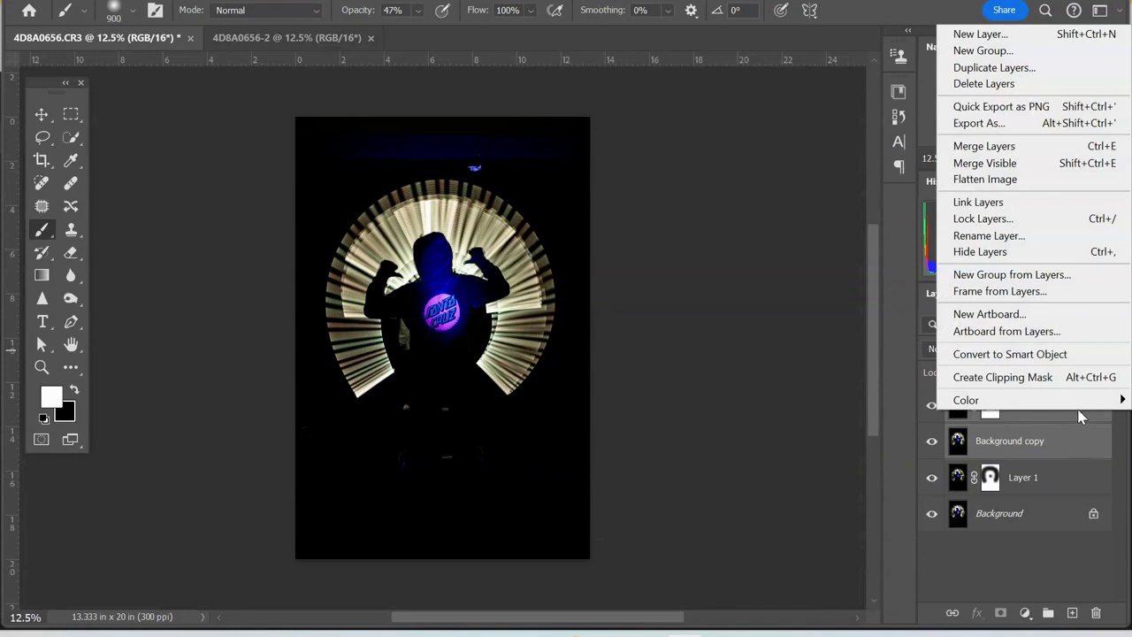
pyautogui.click(989, 147)
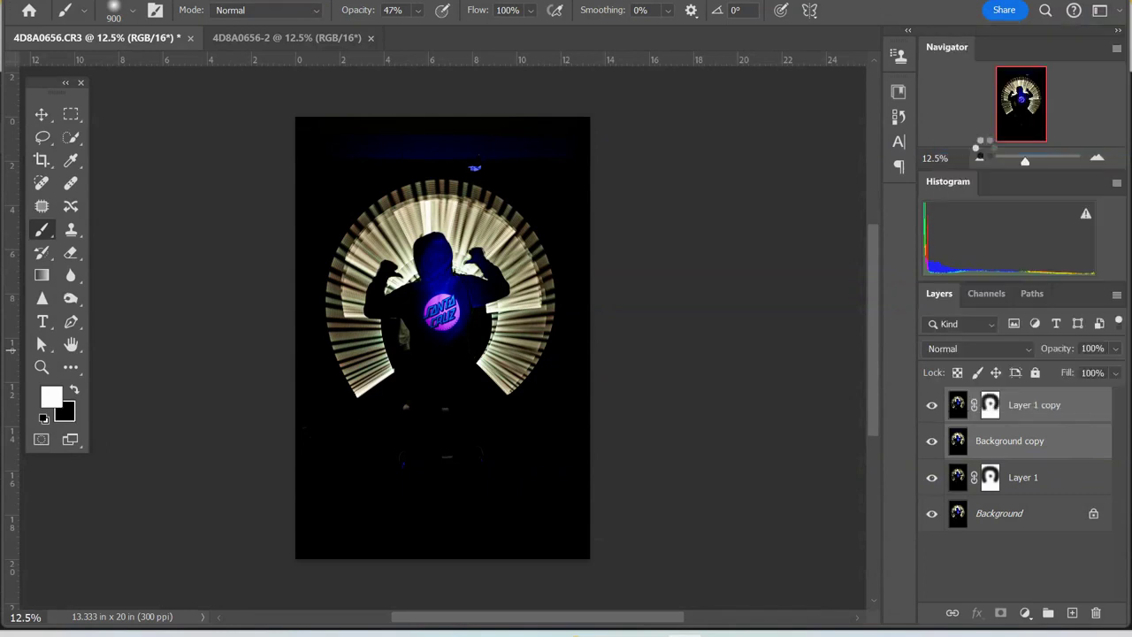
pyautogui.doubleClick(1020, 405)
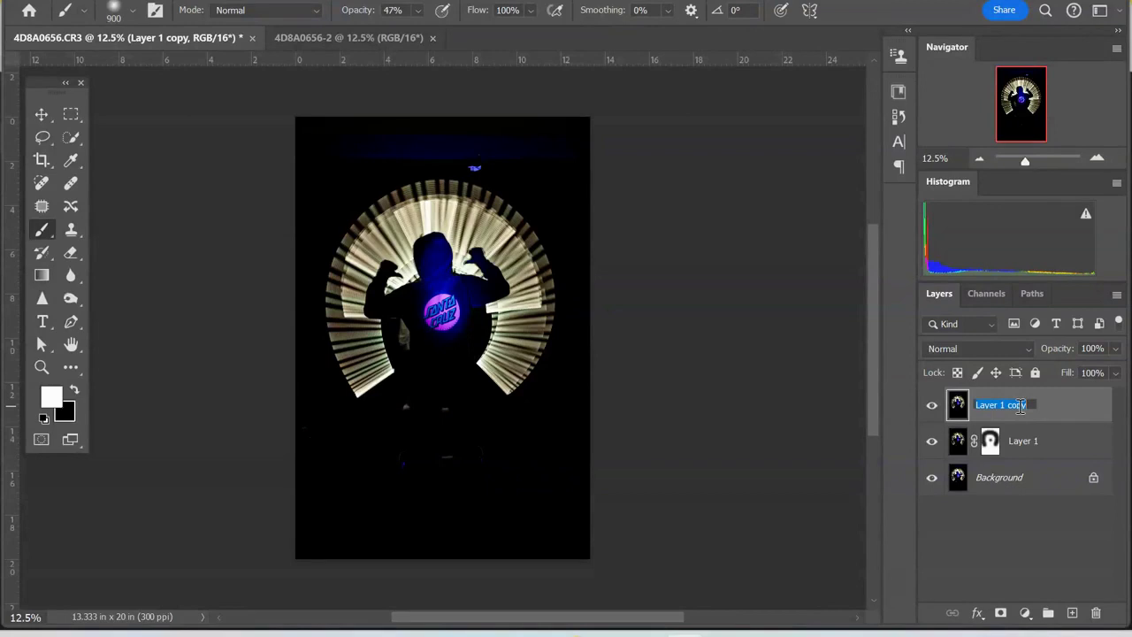
pyautogui.write('retouch')
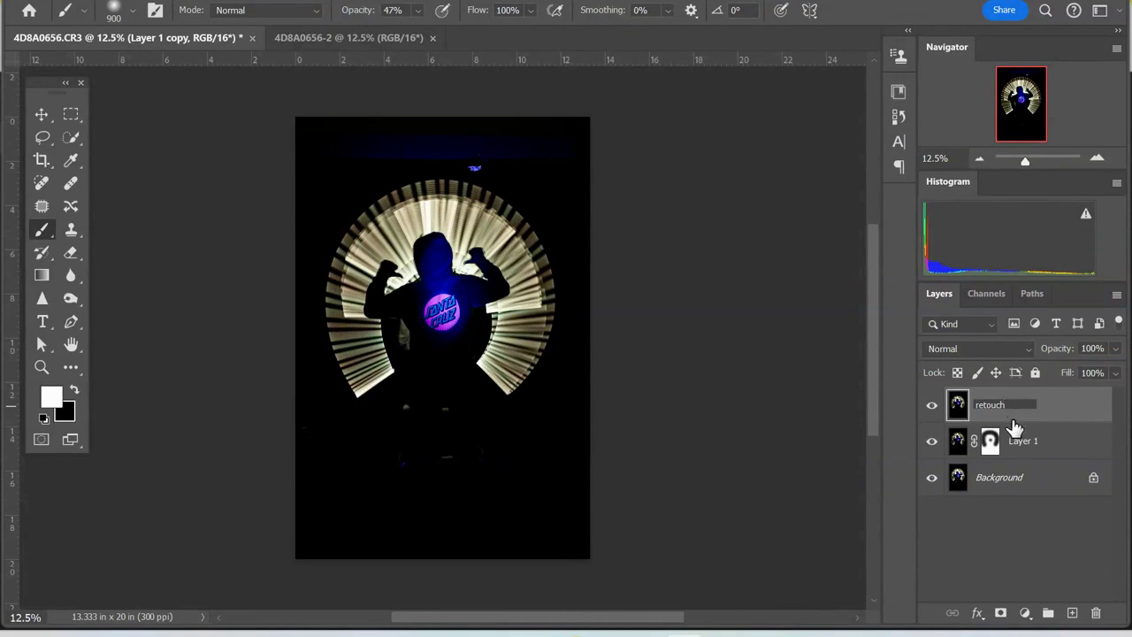
pyautogui.click(1070, 442)
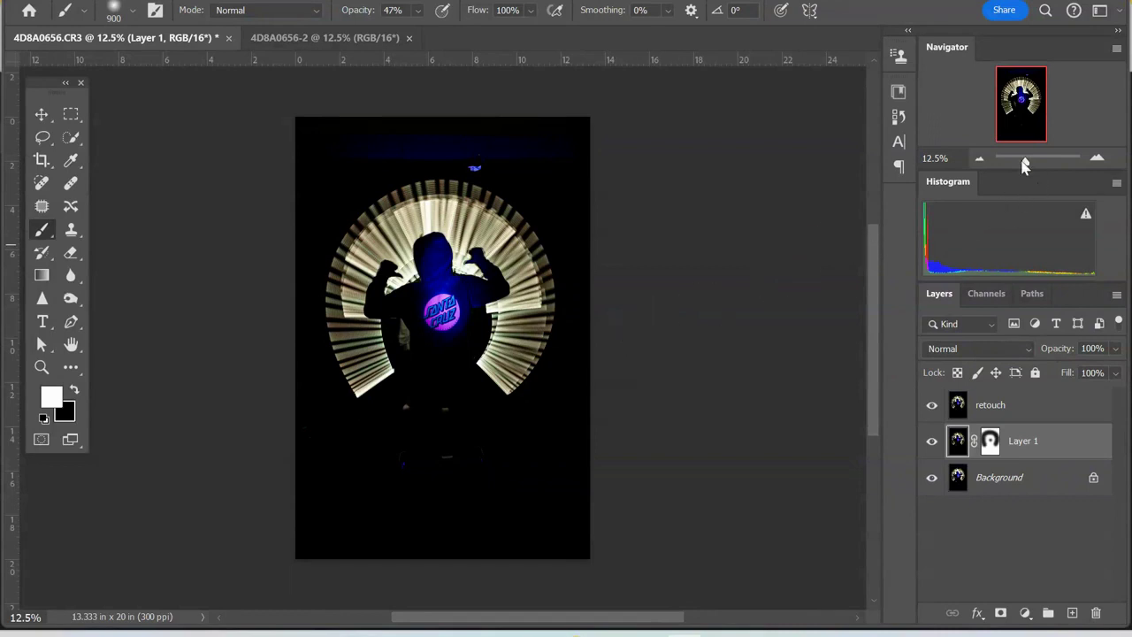
# - Remove the small specks around the shirt logo on the retouch layer with the Spot Healing Brush at 54 px
pyautogui.click(429, 2)
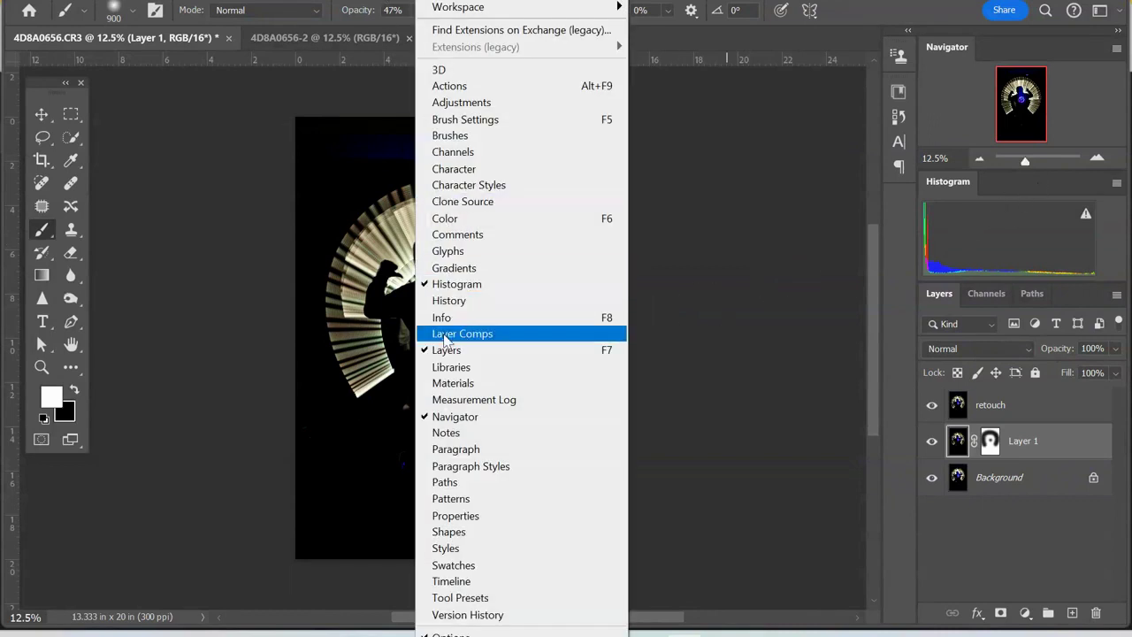
pyautogui.moveTo(1026, 163); pyautogui.dragTo(1020, 117)
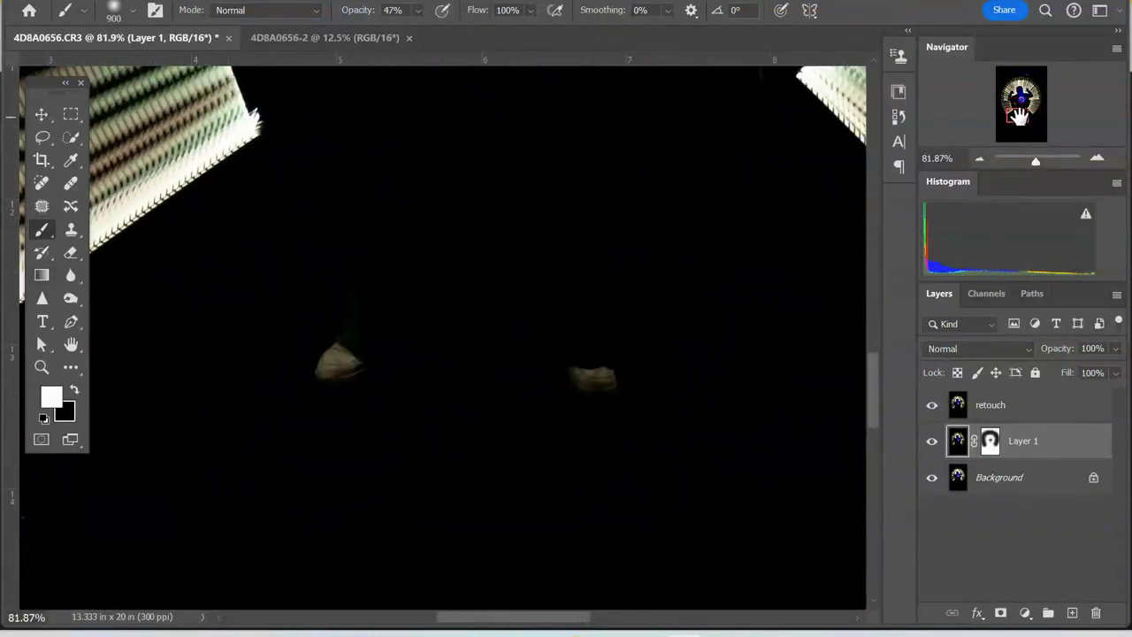
pyautogui.moveTo(1026, 117)
pyautogui.mouseDown()
pyautogui.moveTo(998, 62)
pyautogui.moveTo(1037, 68)
pyautogui.moveTo(1015, 69)
pyautogui.moveTo(1027, 70)
pyautogui.moveTo(1018, 72)
pyautogui.moveTo(1026, 120)
pyautogui.moveTo(1023, 101)
pyautogui.mouseUp()
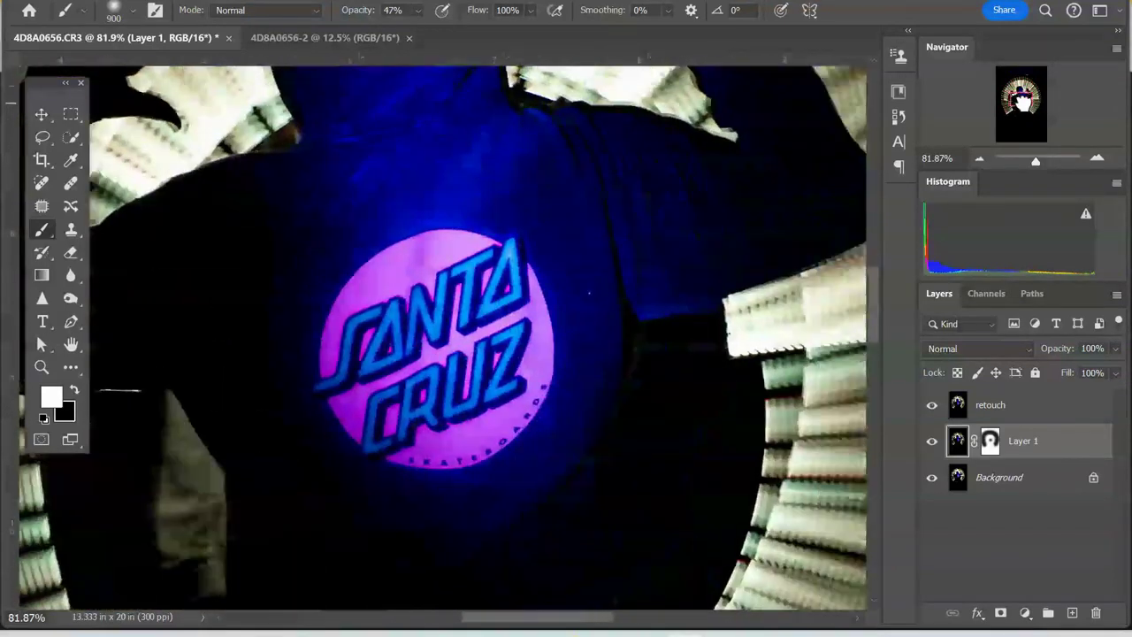
pyautogui.click(1026, 411)
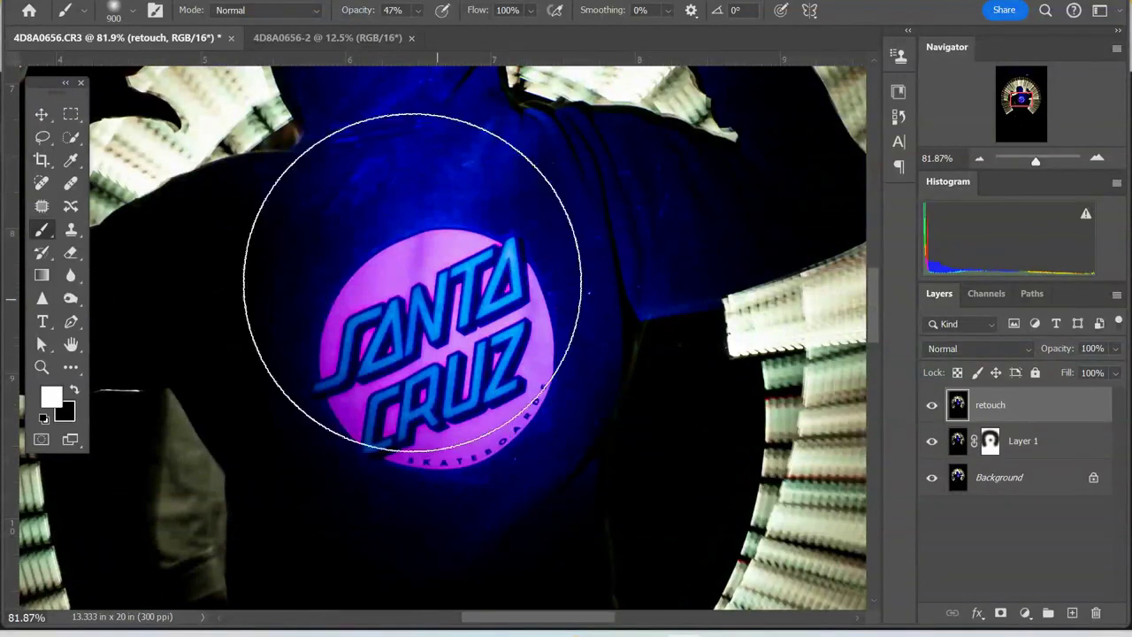
pyautogui.click(41, 184)
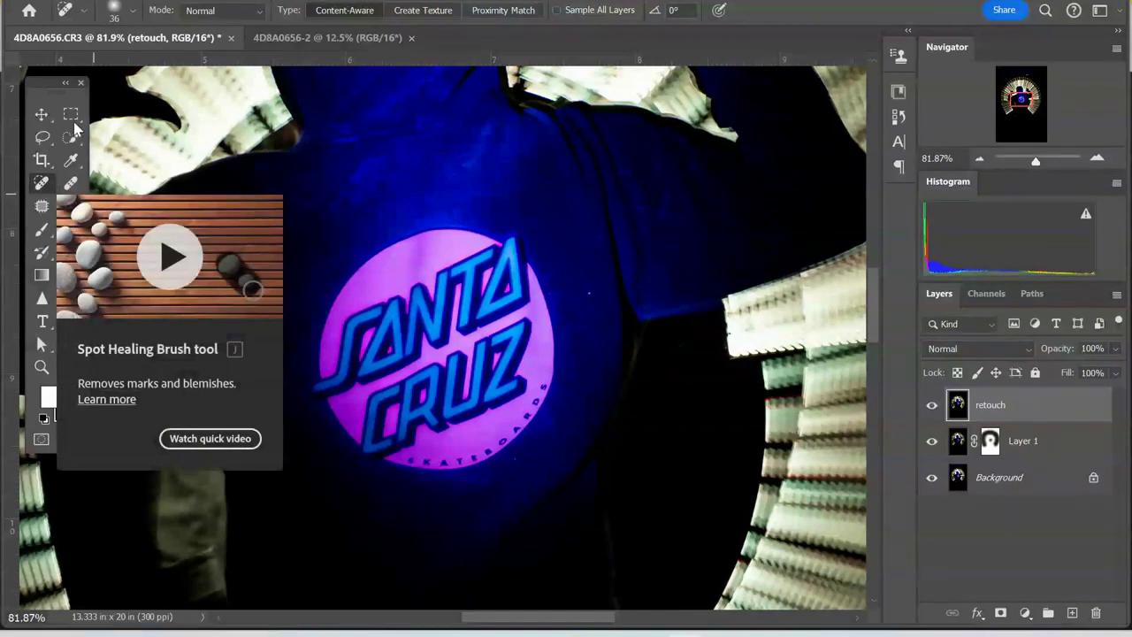
pyautogui.click(133, 12)
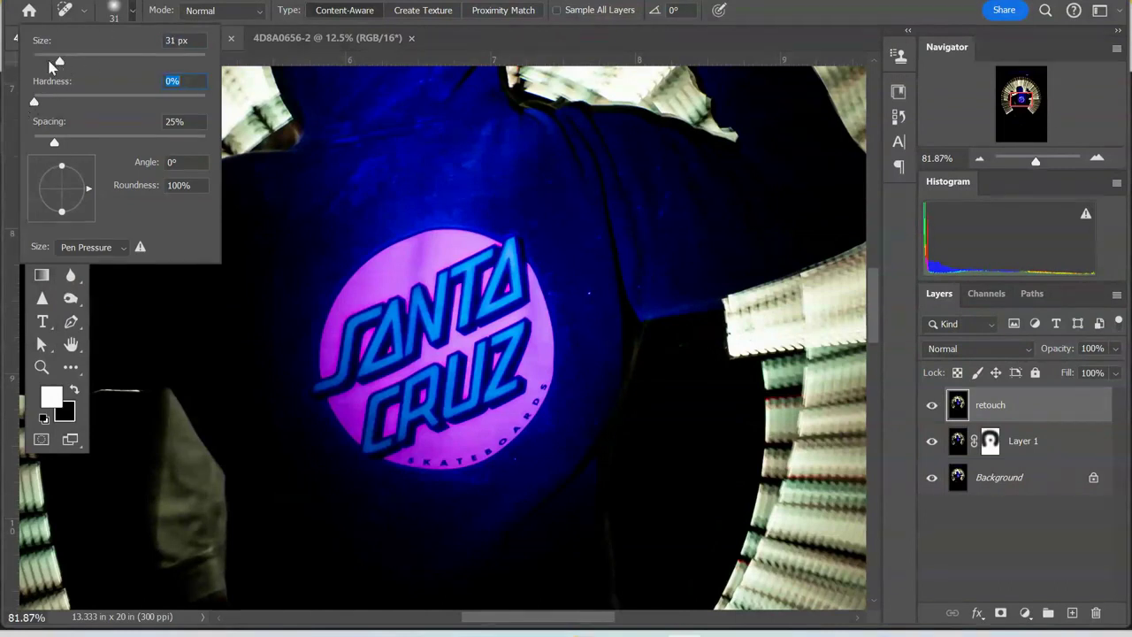
pyautogui.moveTo(66, 63); pyautogui.dragTo(80, 64)
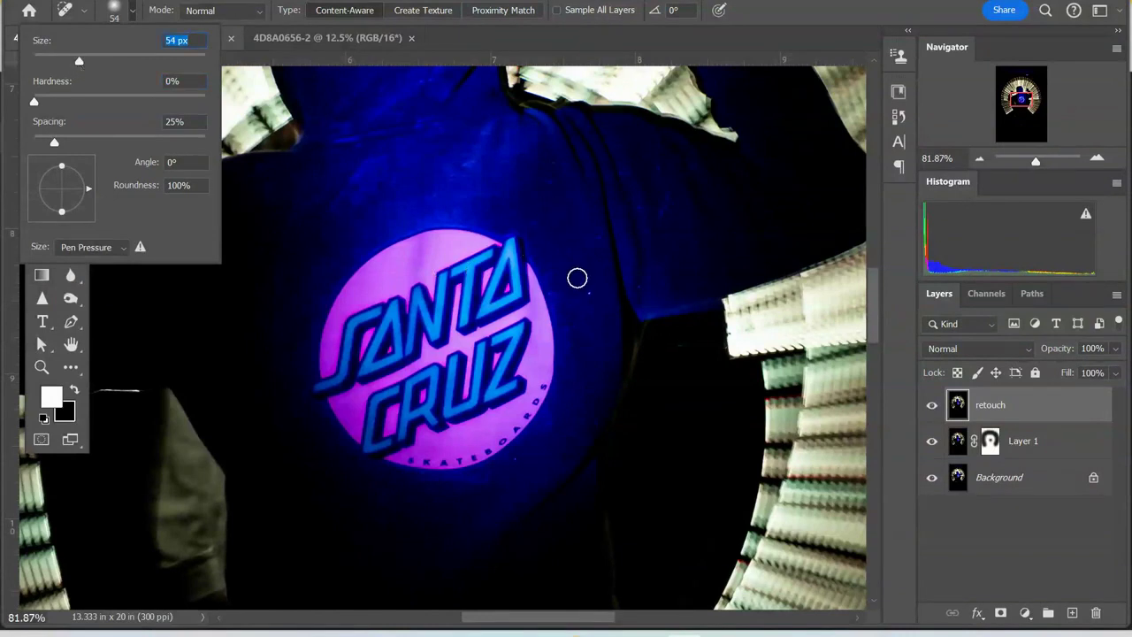
pyautogui.press('Return')
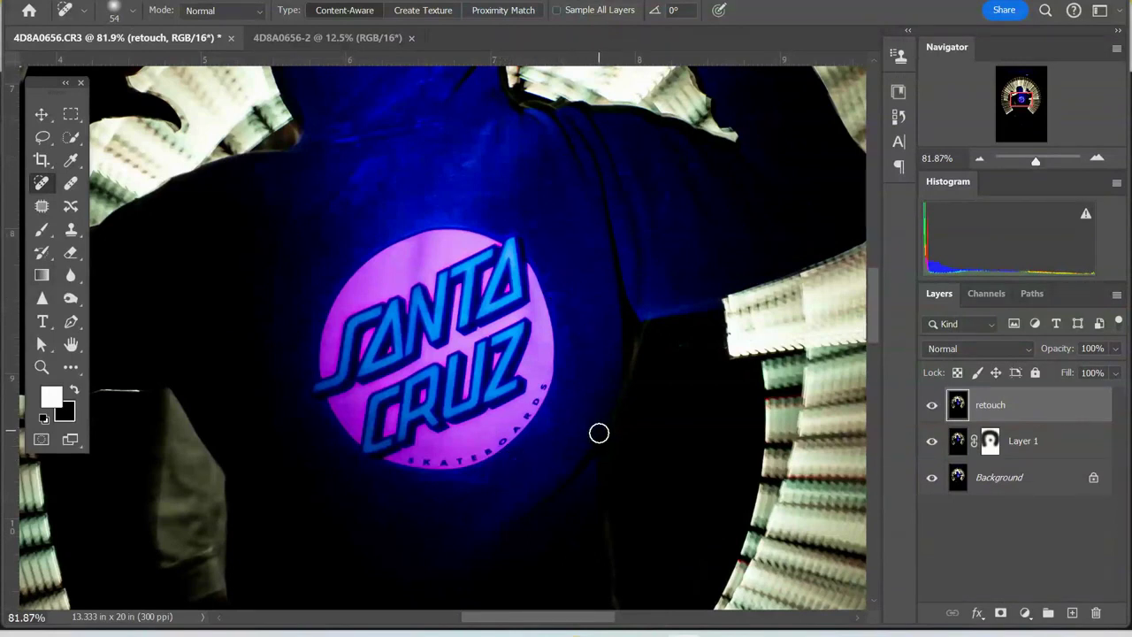
# - Set up the Healing Brush at 90 px and sample the blue hoodie fabric above the logo as the healing source
pyautogui.click(74, 182)
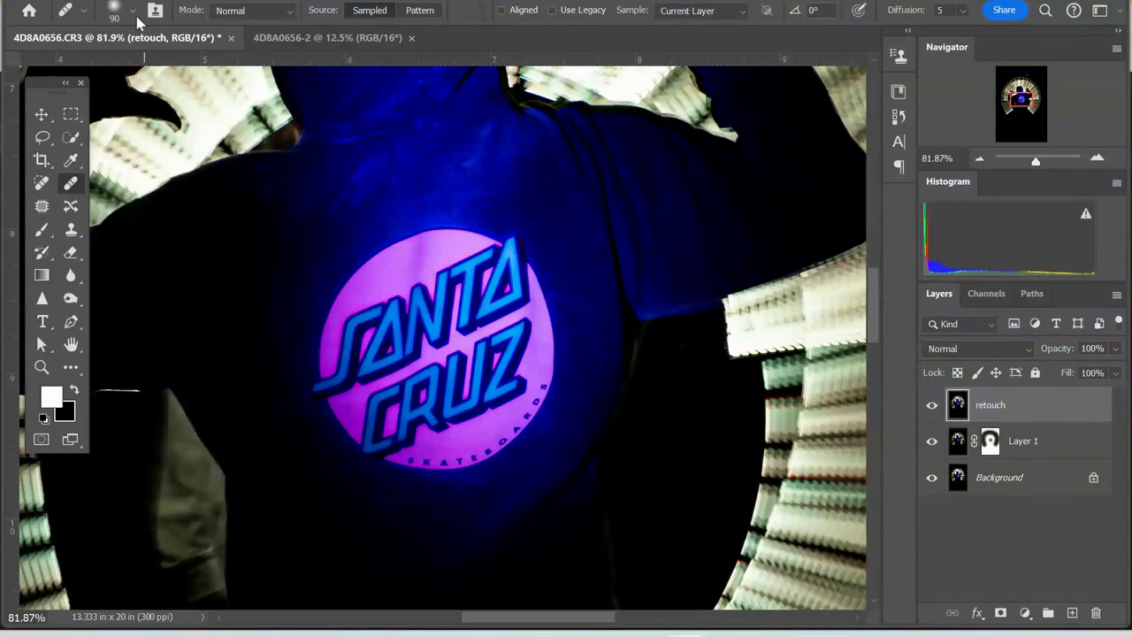
pyautogui.click(134, 11)
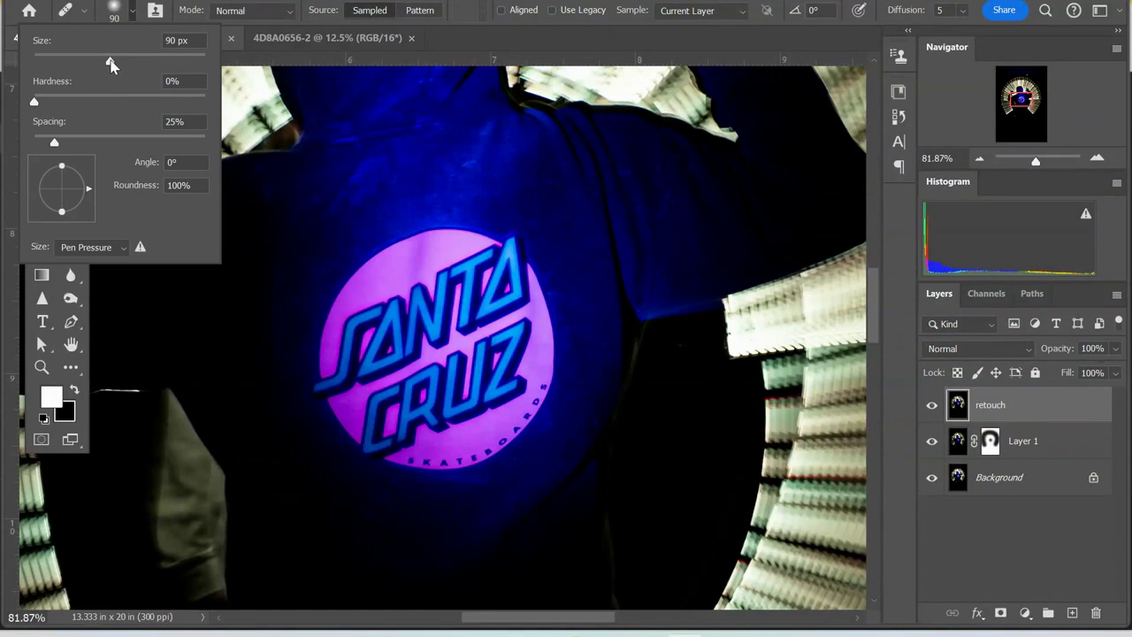
pyautogui.click(307, 244)
pyautogui.click(550, 235)
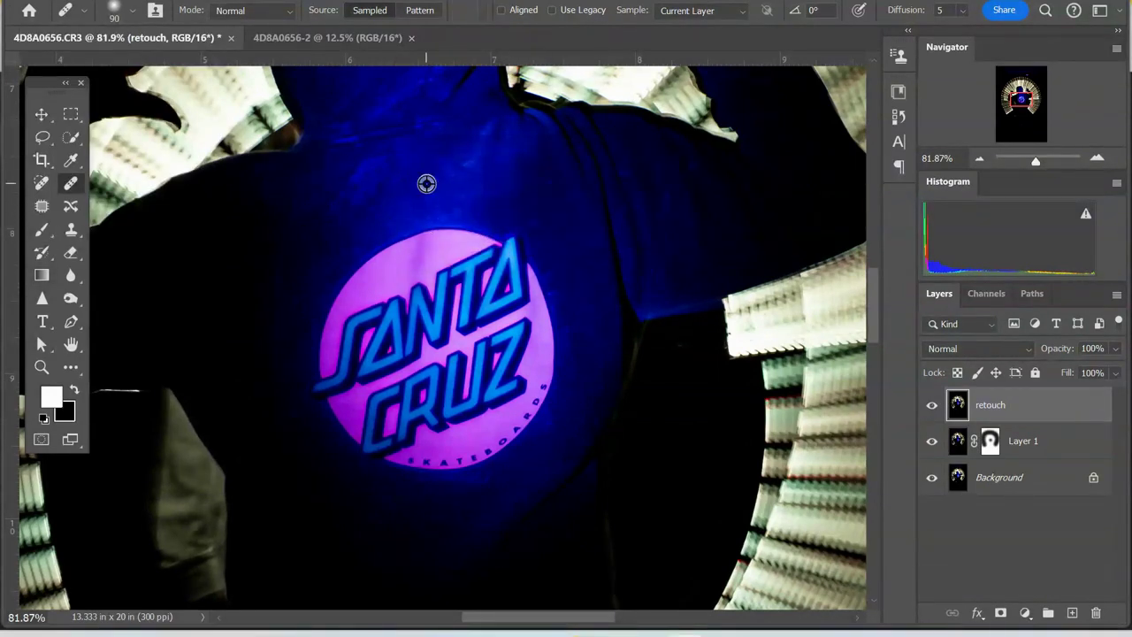
pyautogui.keyDown('alt'); pyautogui.click(427, 184); pyautogui.keyUp('alt')
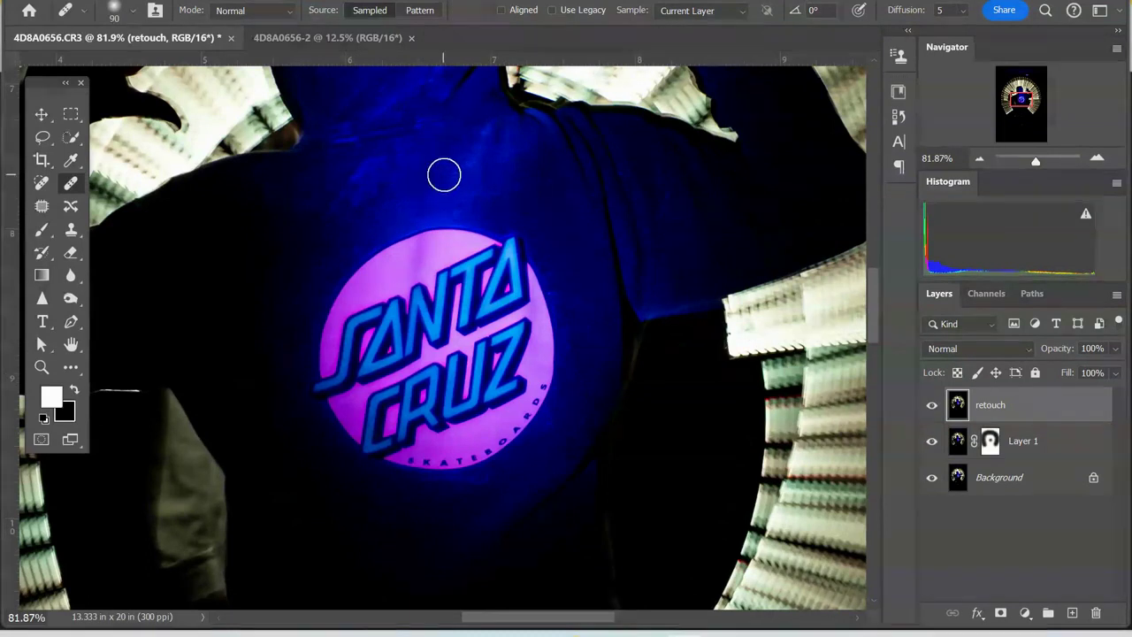
# - Try healing over the logo lettering with fabric sampled from the upper back, then undo it
pyautogui.keyDown('alt'); pyautogui.click(510, 157); pyautogui.keyUp('alt')
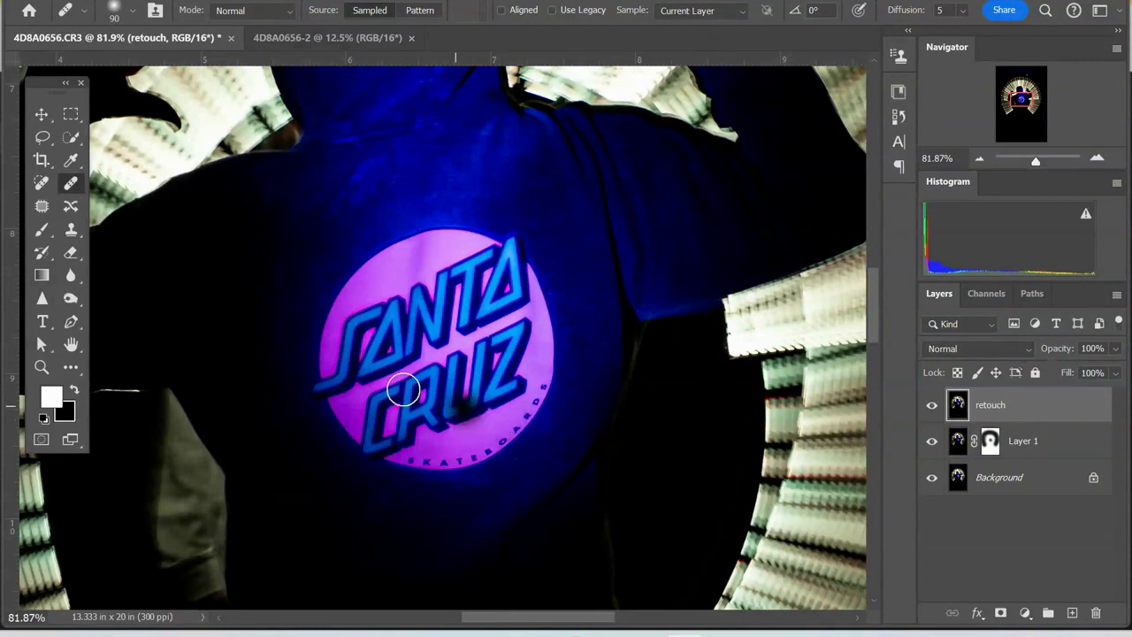
pyautogui.moveTo(404, 387); pyautogui.dragTo(379, 382)
pyautogui.scroll(-1, 379, 382)
pyautogui.scroll(-1, 379, 382)
pyautogui.hotkey('ctrl', 'z')
# - Heal the green speck in the dark area beside the torso, near the lower end of the light circle
pyautogui.moveTo(1026, 97); pyautogui.dragTo(1022, 99)
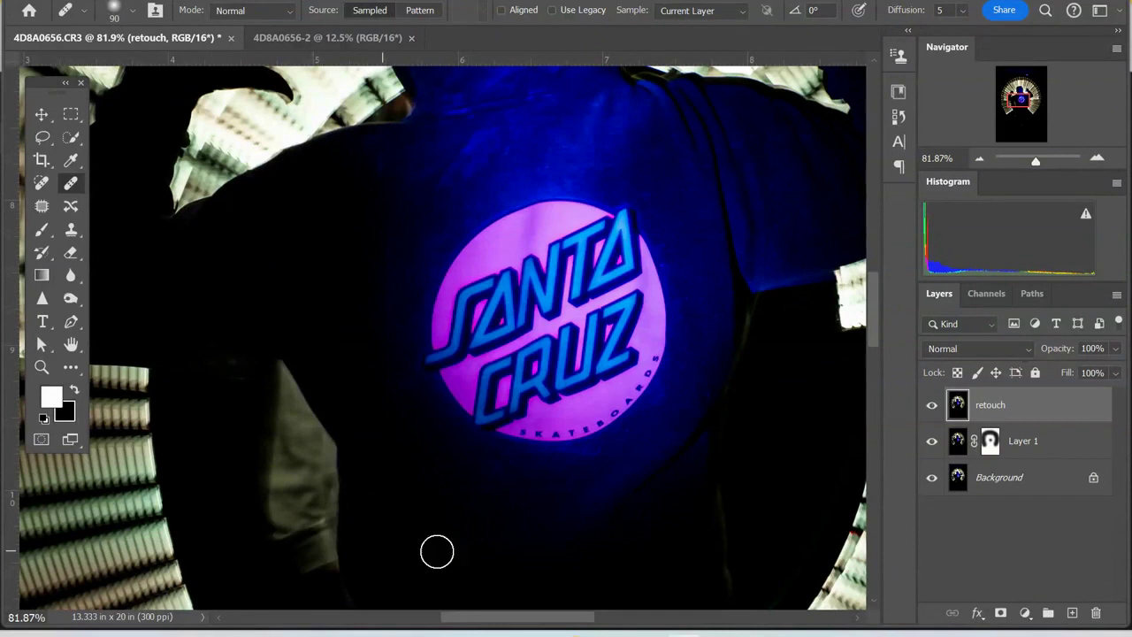
pyautogui.scroll(-4, 648, 367)
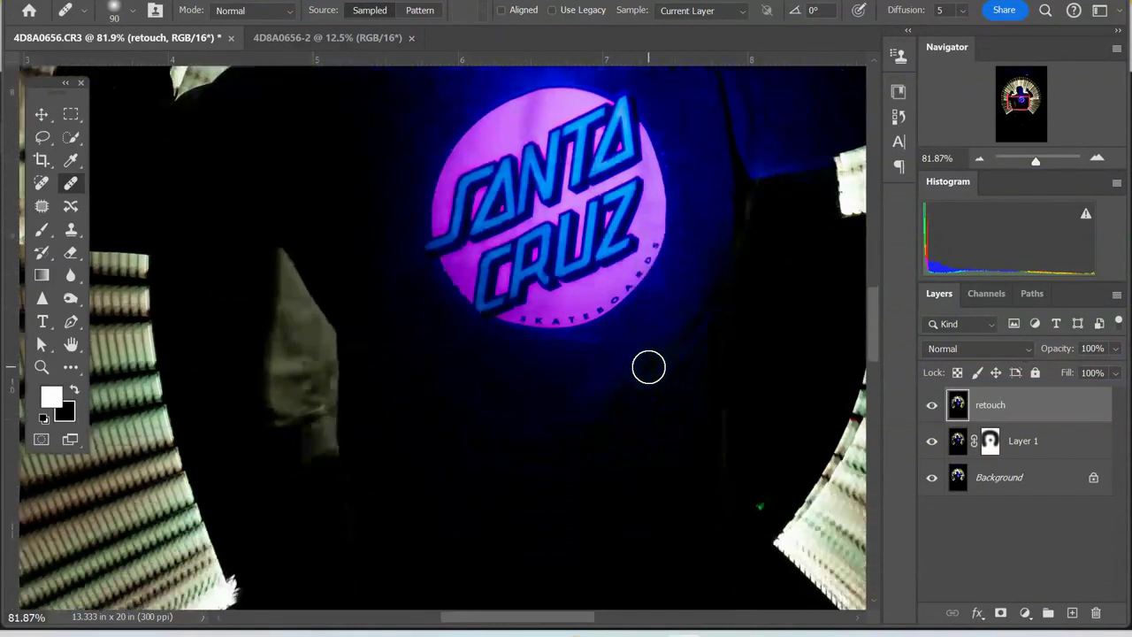
pyautogui.scroll(-1, 649, 367)
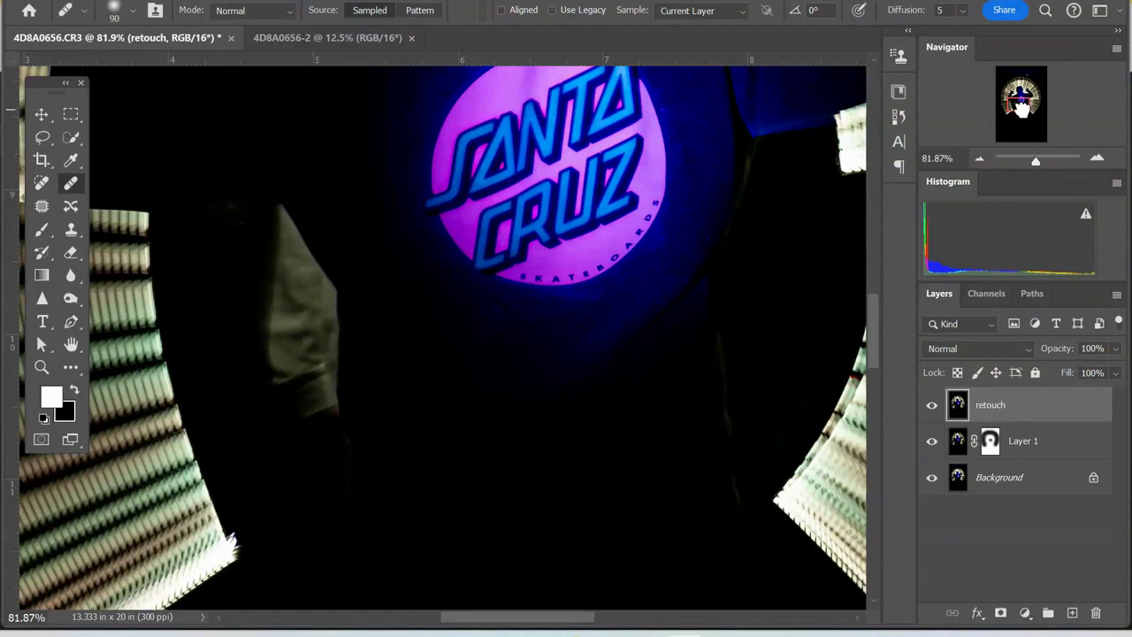
pyautogui.click(1022, 106)
pyautogui.moveTo(1037, 168); pyautogui.dragTo(1027, 164)
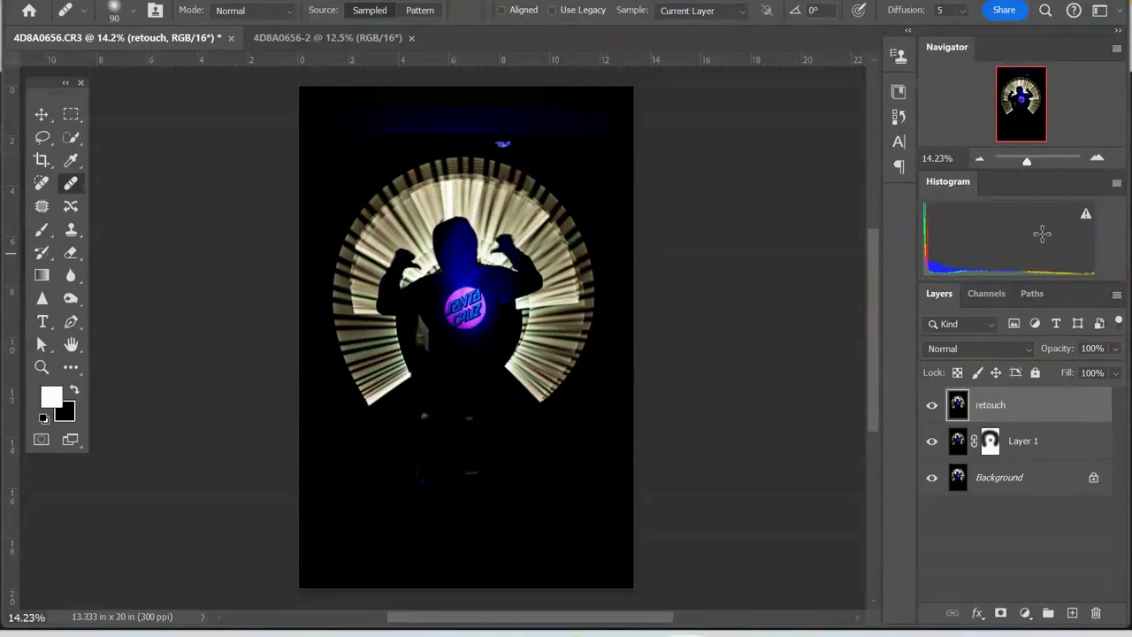
# - Heal the faint marks beside the lit sleeve using sampled black, then check the shoes and the whole picture for leftover spots
pyautogui.moveTo(1029, 162); pyautogui.dragTo(1039, 163)
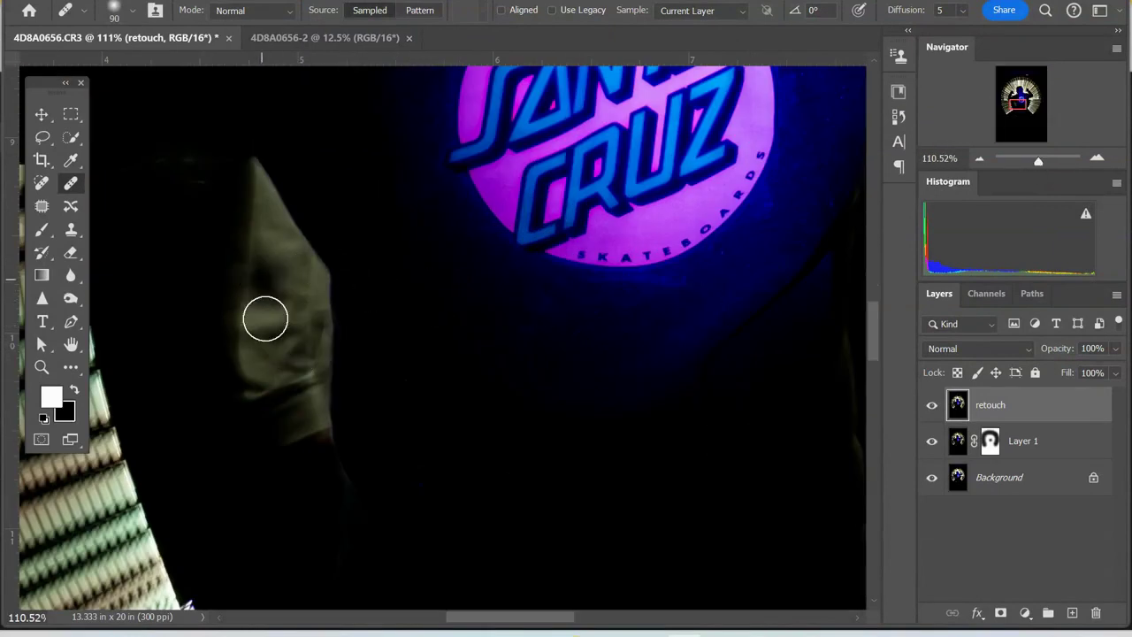
pyautogui.keyDown('alt'); pyautogui.click(180, 211); pyautogui.keyUp('alt')
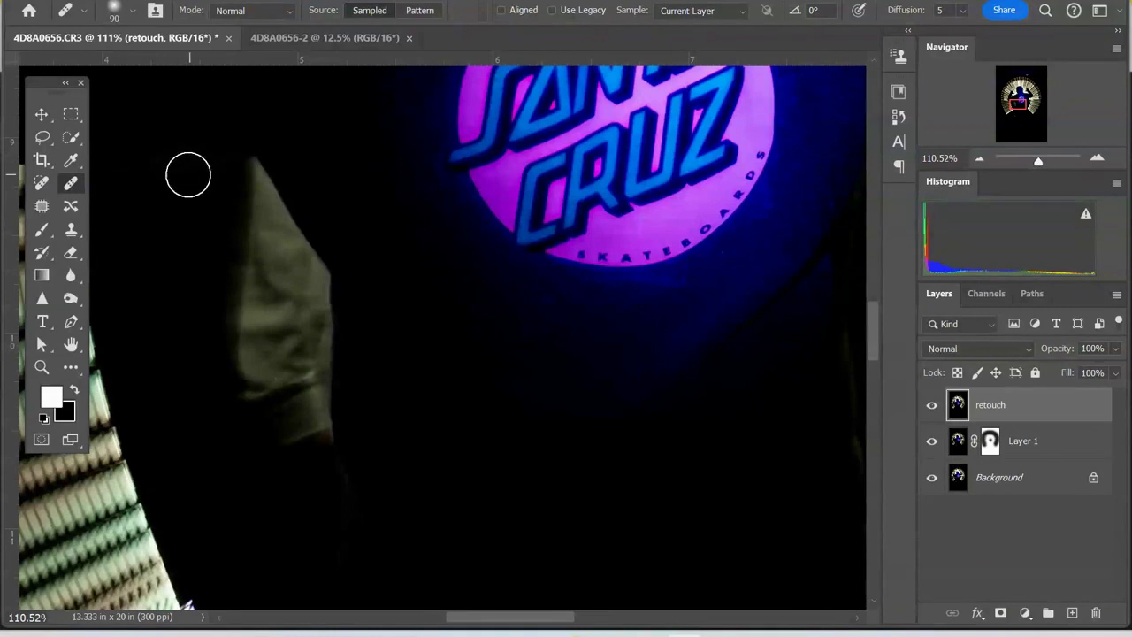
pyautogui.click(665, 197)
pyautogui.click(1019, 98)
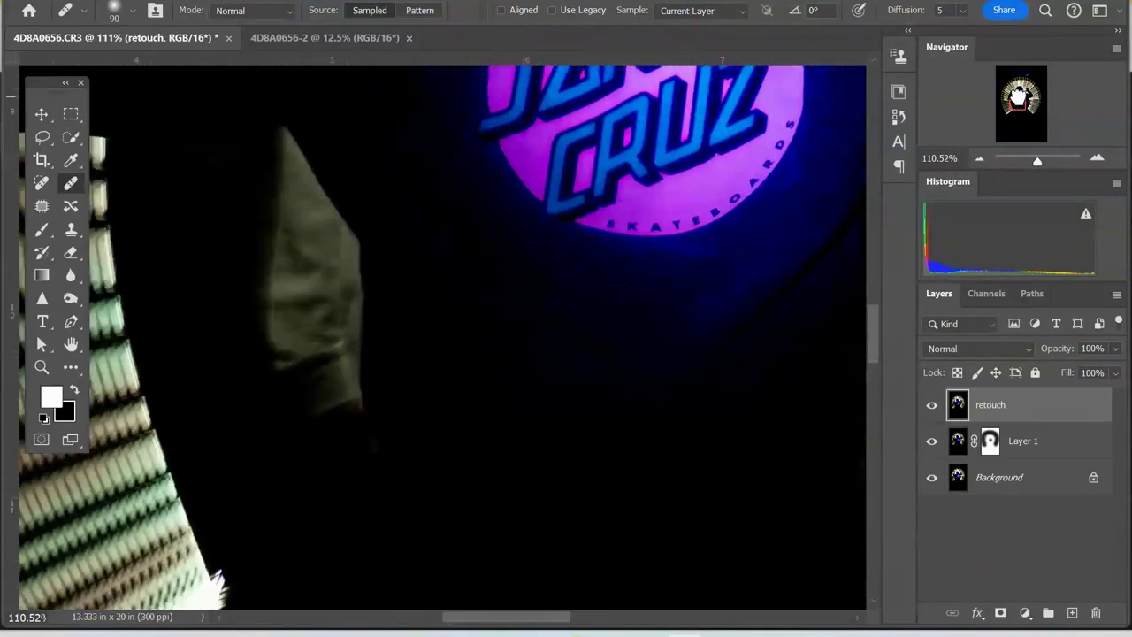
pyautogui.moveTo(1019, 98); pyautogui.dragTo(1019, 104)
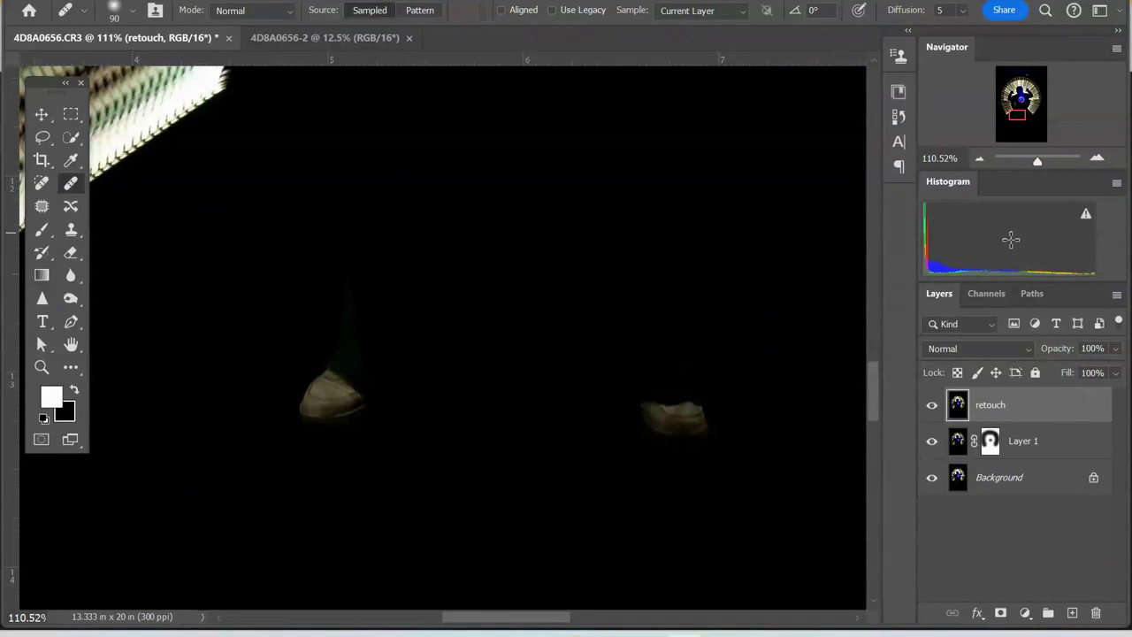
pyautogui.moveTo(1037, 165); pyautogui.dragTo(1028, 165)
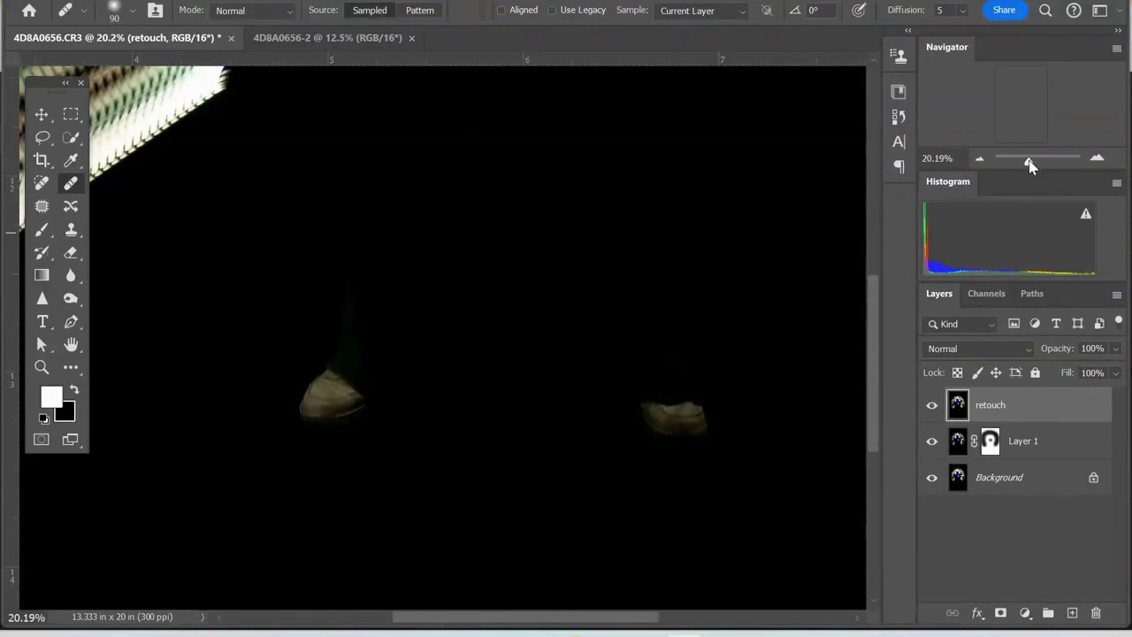
pyautogui.moveTo(1034, 124); pyautogui.dragTo(1032, 99)
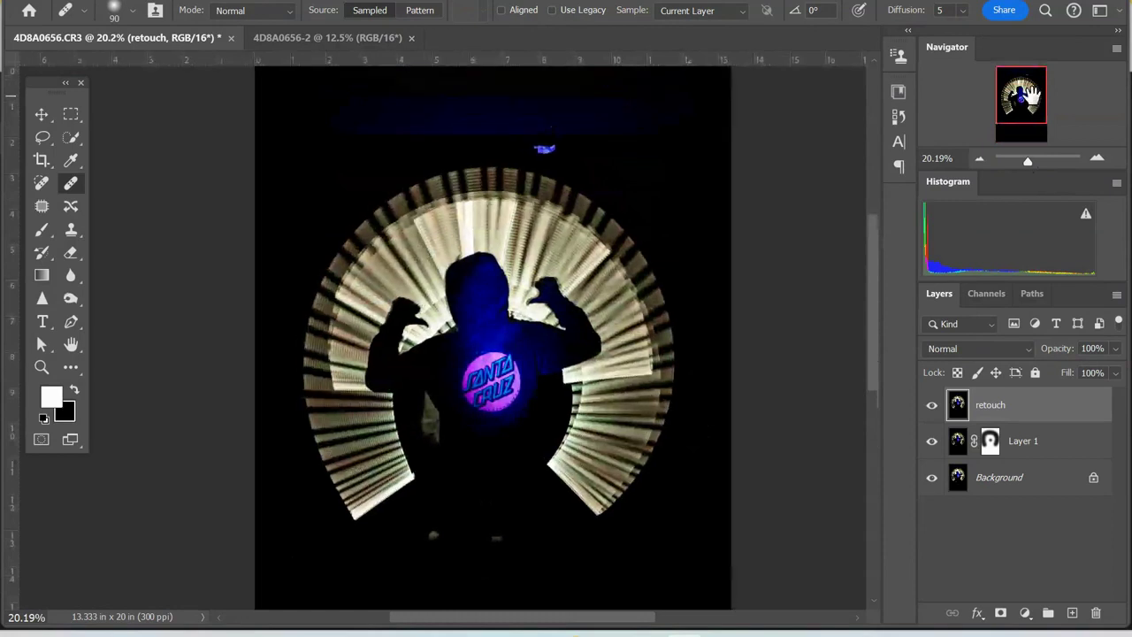
# - Add a near-black (#030303) Solid Color fill layer above the retouch layer
pyautogui.moveTo(1026, 107); pyautogui.dragTo(1028, 126)
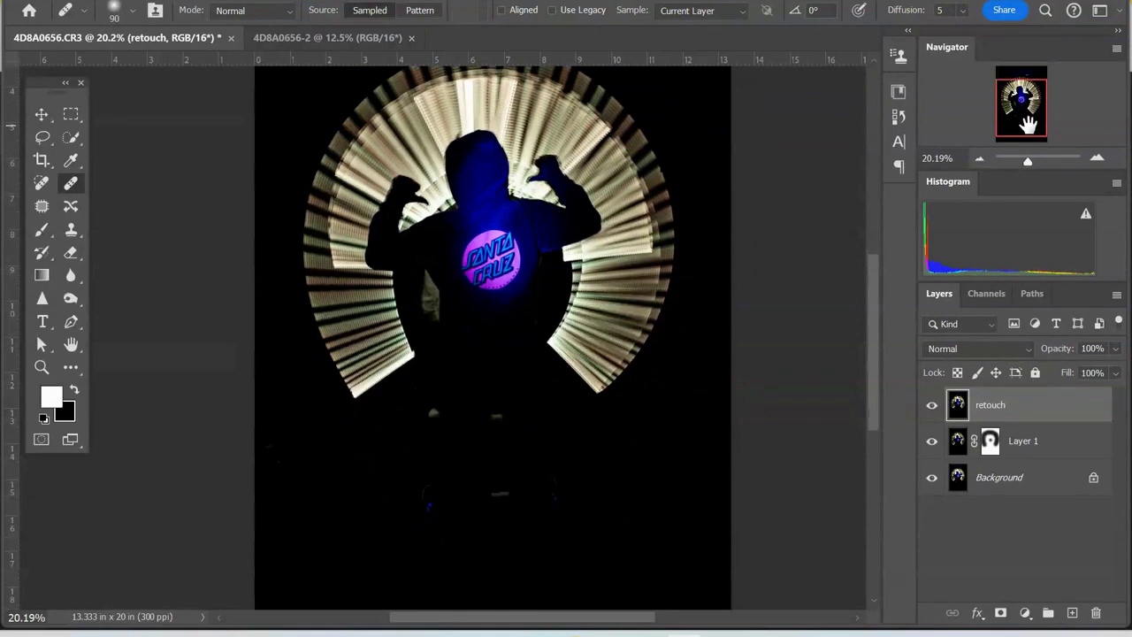
pyautogui.click(1024, 613)
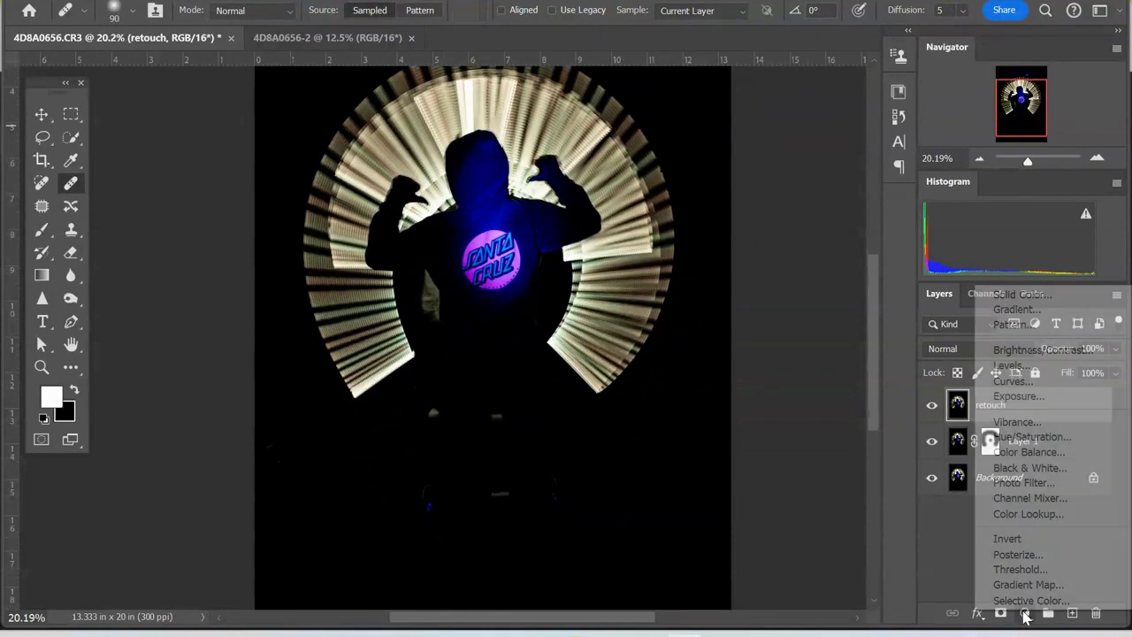
pyautogui.click(1028, 296)
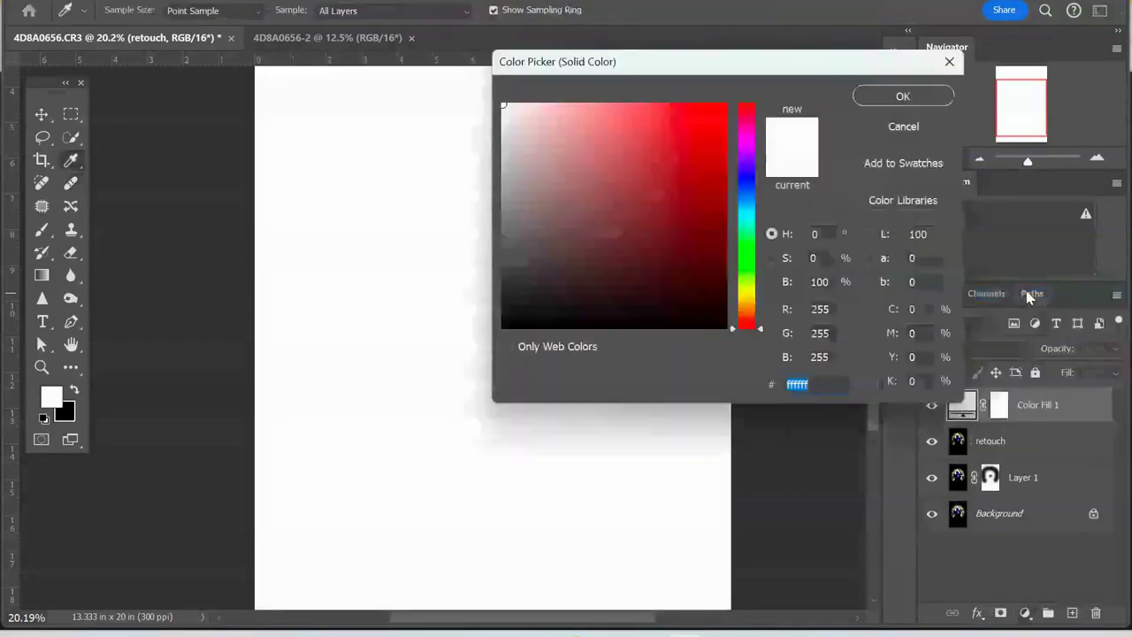
pyautogui.click(502, 326)
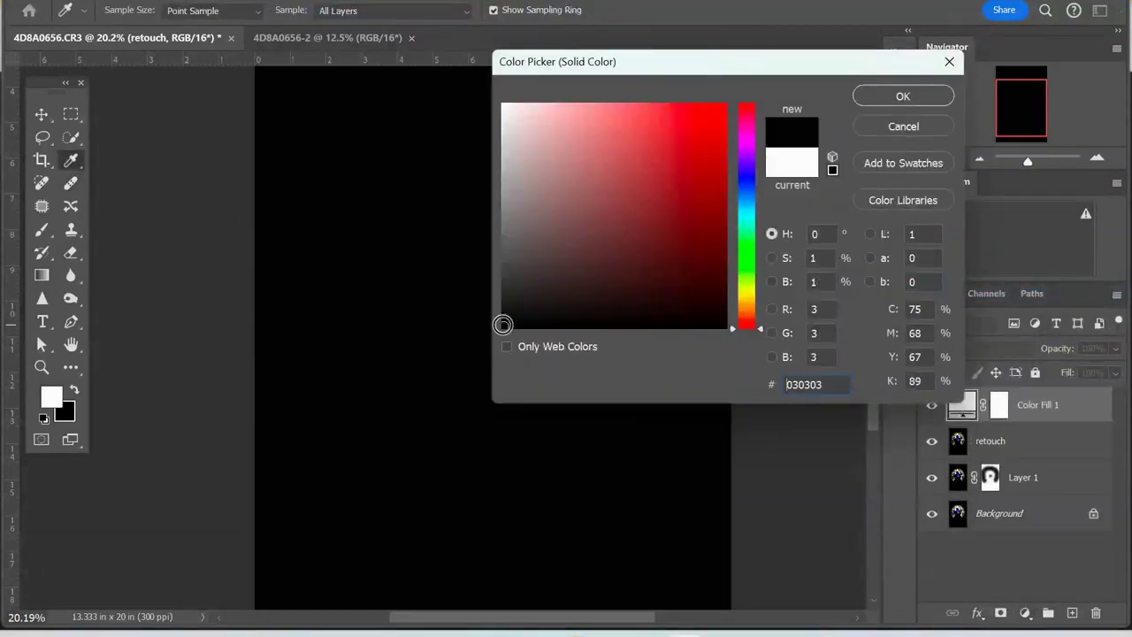
pyautogui.click(932, 102)
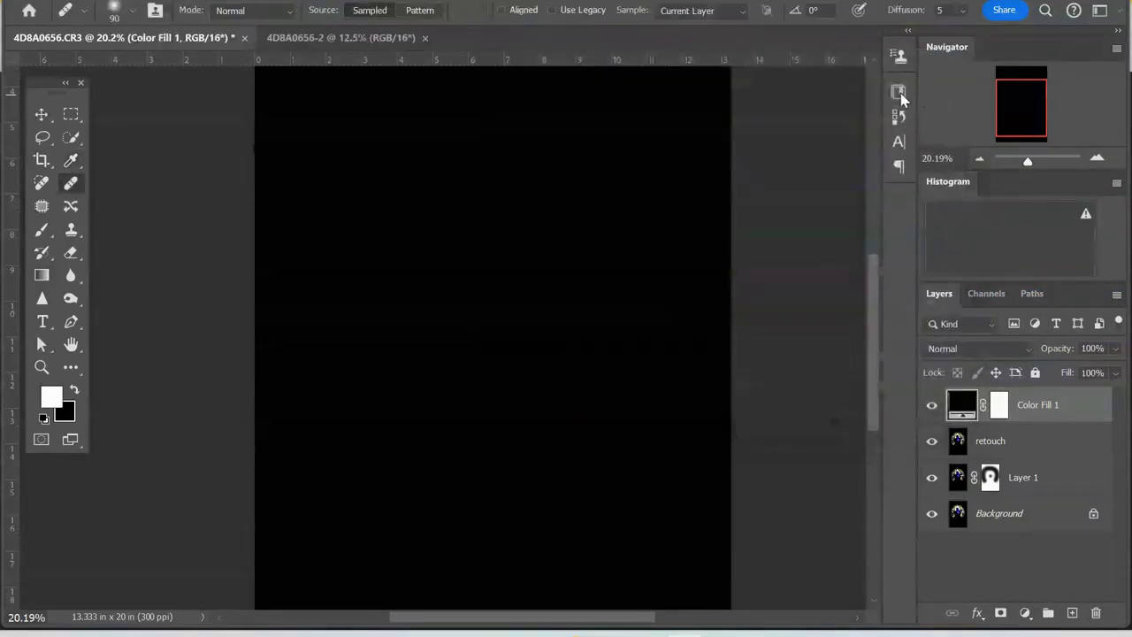
# - Paint black on the fill layer's mask with a 900 px brush at 47% opacity to partly reveal the hooded figure
pyautogui.moveTo(46, 233); pyautogui.dragTo(76, 227)
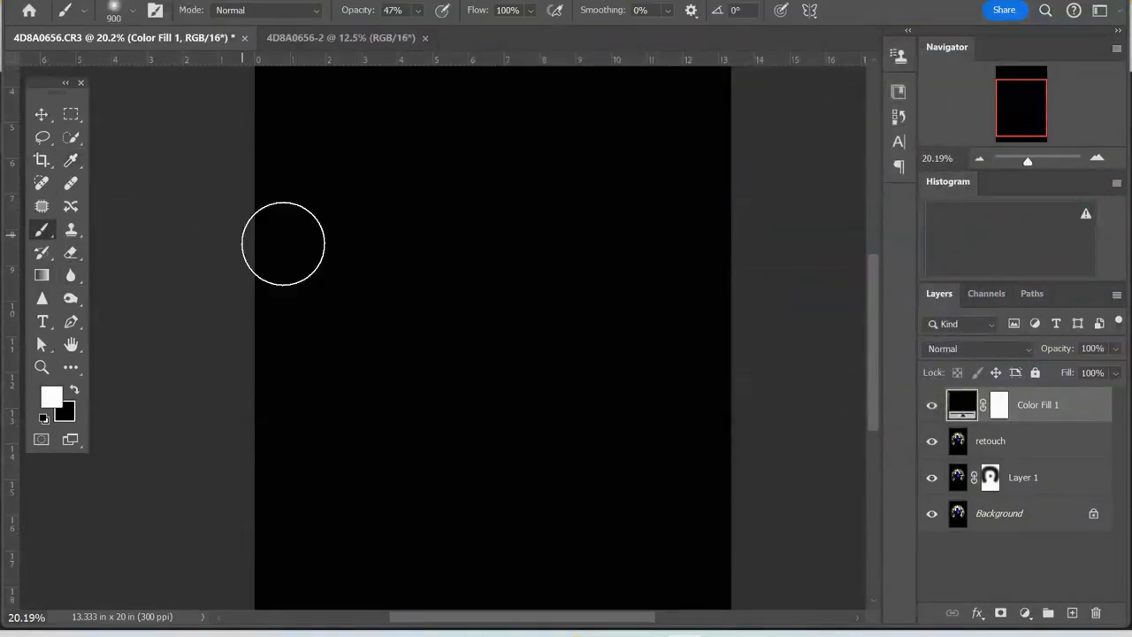
pyautogui.click(998, 404)
pyautogui.scroll(1, 728, 346)
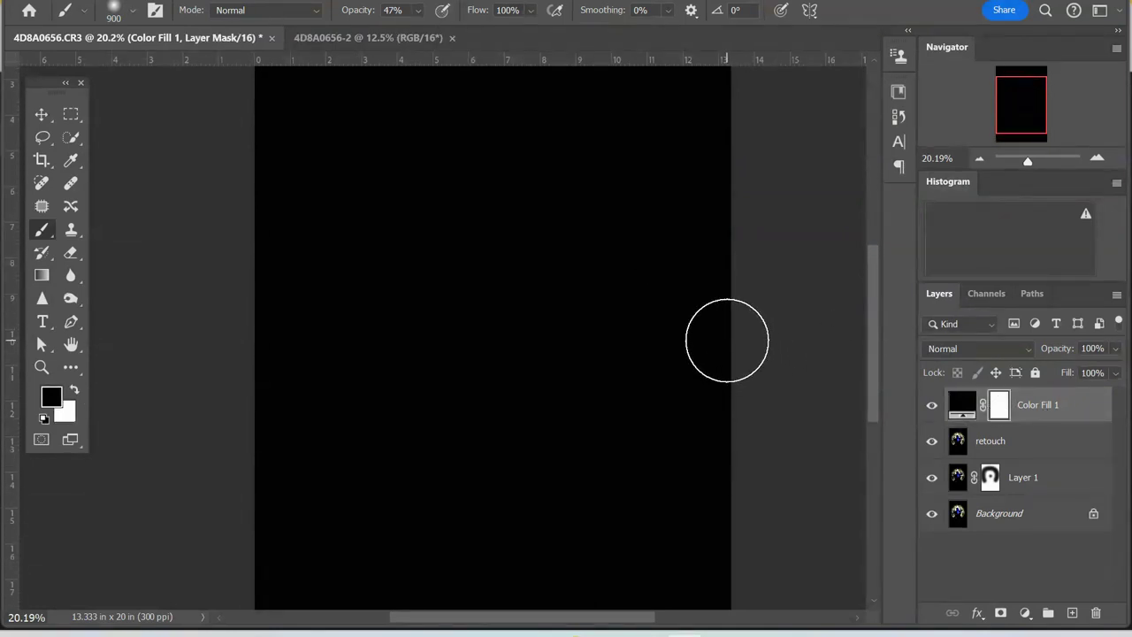
pyautogui.moveTo(513, 346)
pyautogui.mouseDown()
pyautogui.moveTo(525, 239)
pyautogui.moveTo(481, 261)
pyautogui.moveTo(512, 277)
pyautogui.moveTo(506, 257)
pyautogui.moveTo(524, 216)
pyautogui.moveTo(496, 285)
pyautogui.moveTo(484, 241)
pyautogui.moveTo(503, 275)
pyautogui.moveTo(497, 230)
pyautogui.mouseUp()
pyautogui.scroll(1, 486, 243)
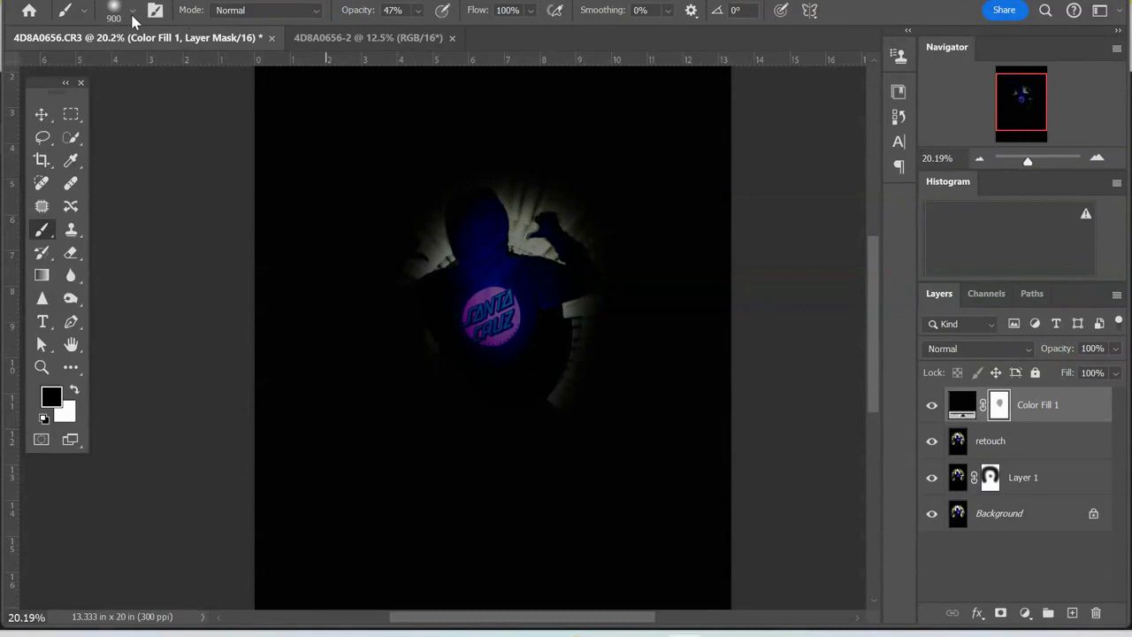
# - Reveal the full light circle and brighten the figure by painting black on the fill mask with the Soft Round brush at 0% hardness
pyautogui.click(132, 11)
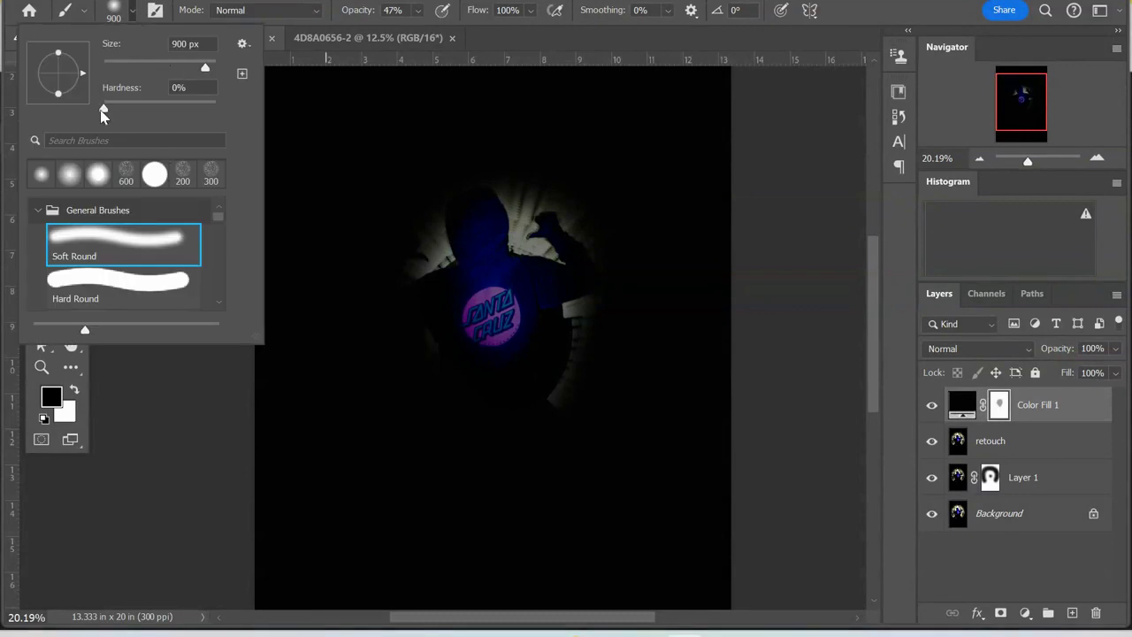
pyautogui.moveTo(505, 303)
pyautogui.mouseDown()
pyautogui.moveTo(542, 231)
pyautogui.moveTo(536, 183)
pyautogui.moveTo(462, 202)
pyautogui.moveTo(465, 314)
pyautogui.moveTo(562, 272)
pyautogui.moveTo(540, 205)
pyautogui.moveTo(487, 189)
pyautogui.moveTo(398, 239)
pyautogui.moveTo(435, 173)
pyautogui.moveTo(489, 172)
pyautogui.moveTo(570, 216)
pyautogui.moveTo(586, 296)
pyautogui.moveTo(563, 357)
pyautogui.moveTo(607, 311)
pyautogui.moveTo(595, 329)
pyautogui.moveTo(591, 250)
pyautogui.moveTo(553, 170)
pyautogui.moveTo(502, 155)
pyautogui.moveTo(410, 163)
pyautogui.moveTo(489, 156)
pyautogui.moveTo(590, 215)
pyautogui.moveTo(559, 160)
pyautogui.moveTo(498, 149)
pyautogui.moveTo(441, 155)
pyautogui.moveTo(377, 202)
pyautogui.moveTo(362, 288)
pyautogui.moveTo(368, 247)
pyautogui.moveTo(410, 171)
pyautogui.moveTo(358, 314)
pyautogui.moveTo(381, 223)
pyautogui.moveTo(418, 179)
pyautogui.moveTo(492, 145)
pyautogui.moveTo(523, 150)
pyautogui.moveTo(582, 178)
pyautogui.moveTo(609, 245)
pyautogui.moveTo(610, 355)
pyautogui.moveTo(630, 242)
pyautogui.moveTo(627, 233)
pyautogui.moveTo(625, 267)
pyautogui.moveTo(594, 171)
pyautogui.moveTo(487, 137)
pyautogui.moveTo(427, 152)
pyautogui.moveTo(396, 165)
pyautogui.moveTo(351, 216)
pyautogui.moveTo(326, 299)
pyautogui.moveTo(335, 376)
pyautogui.moveTo(341, 263)
pyautogui.moveTo(384, 163)
pyautogui.moveTo(456, 131)
pyautogui.mouseUp()
pyautogui.scroll(2, 551, 218)
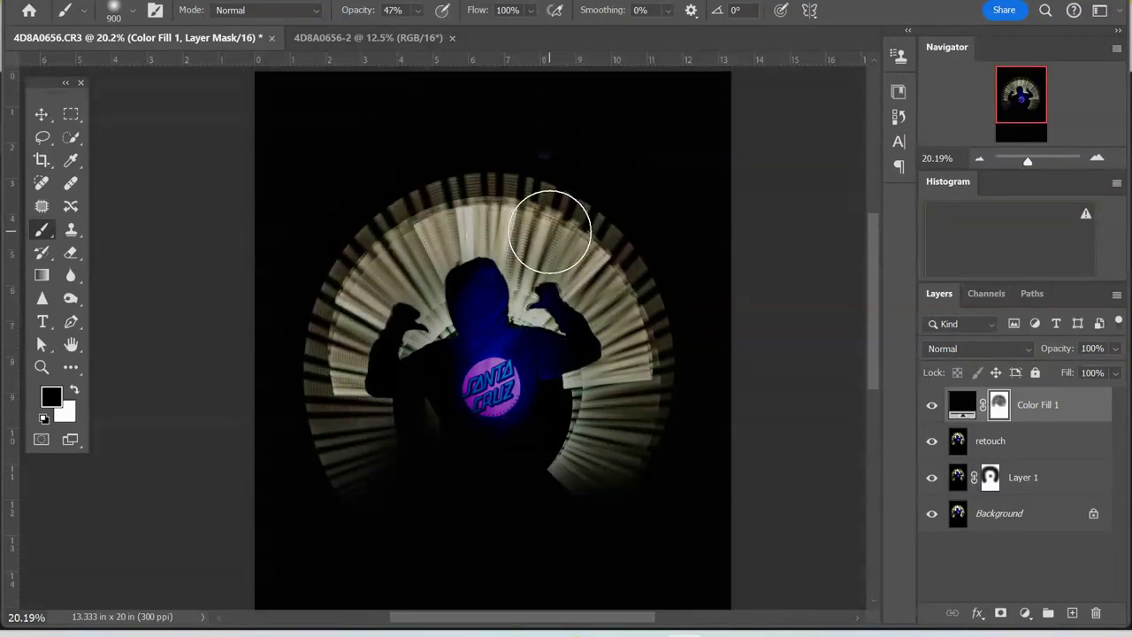
pyautogui.moveTo(546, 203)
pyautogui.mouseDown()
pyautogui.moveTo(513, 225)
pyautogui.moveTo(454, 215)
pyautogui.moveTo(366, 304)
pyautogui.moveTo(511, 217)
pyautogui.moveTo(358, 297)
pyautogui.moveTo(340, 460)
pyautogui.moveTo(487, 216)
pyautogui.moveTo(602, 318)
pyautogui.moveTo(551, 498)
pyautogui.moveTo(649, 283)
pyautogui.moveTo(608, 467)
pyautogui.moveTo(566, 367)
pyautogui.mouseUp()
pyautogui.scroll(-1, 557, 336)
pyautogui.moveTo(551, 308)
pyautogui.mouseDown()
pyautogui.moveTo(434, 392)
pyautogui.moveTo(522, 221)
pyautogui.moveTo(566, 186)
pyautogui.moveTo(490, 168)
pyautogui.moveTo(373, 247)
pyautogui.moveTo(346, 399)
pyautogui.moveTo(435, 412)
pyautogui.moveTo(579, 463)
pyautogui.moveTo(589, 455)
pyautogui.moveTo(629, 274)
pyautogui.moveTo(584, 188)
pyautogui.moveTo(467, 140)
pyautogui.moveTo(372, 222)
pyautogui.moveTo(354, 450)
pyautogui.moveTo(492, 354)
pyautogui.mouseUp()
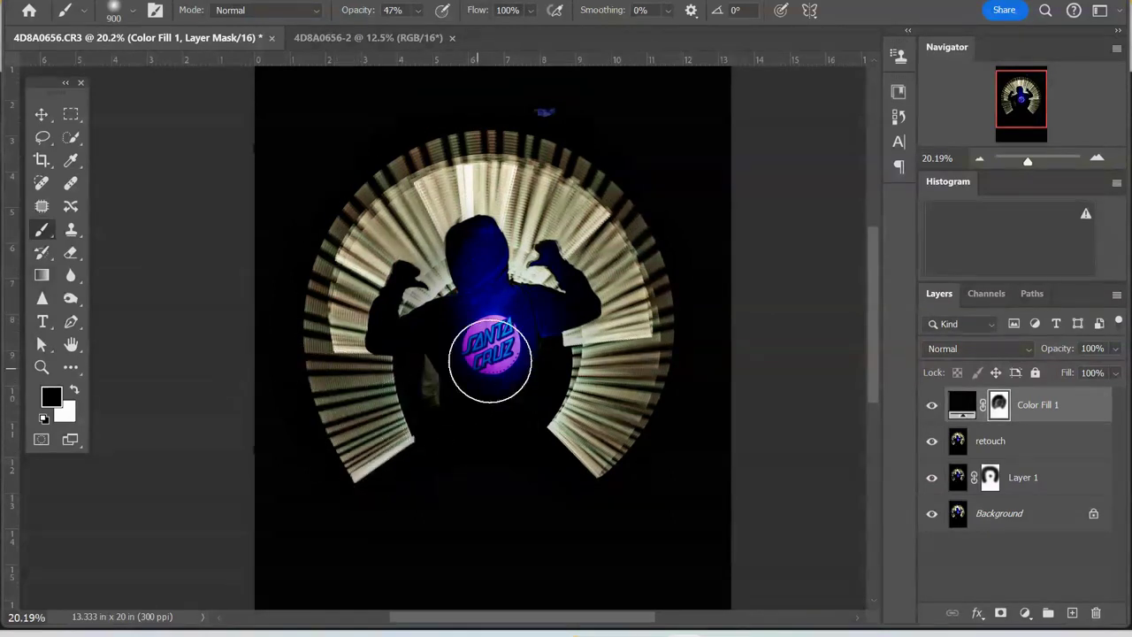
# - Reveal the lower torso, legs and shoes by painting black down the centre of the fill mask
pyautogui.scroll(-3, 513, 327)
pyautogui.moveTo(501, 299)
pyautogui.mouseDown()
pyautogui.moveTo(512, 494)
pyautogui.moveTo(481, 370)
pyautogui.moveTo(476, 503)
pyautogui.moveTo(526, 509)
pyautogui.moveTo(496, 346)
pyautogui.moveTo(512, 567)
pyautogui.moveTo(520, 481)
pyautogui.moveTo(513, 510)
pyautogui.moveTo(450, 526)
pyautogui.moveTo(426, 517)
pyautogui.moveTo(446, 379)
pyautogui.moveTo(418, 529)
pyautogui.moveTo(467, 520)
pyautogui.moveTo(505, 359)
pyautogui.moveTo(492, 461)
pyautogui.moveTo(444, 458)
pyautogui.moveTo(420, 493)
pyautogui.moveTo(487, 466)
pyautogui.moveTo(515, 409)
pyautogui.moveTo(478, 410)
pyautogui.moveTo(440, 503)
pyautogui.moveTo(511, 490)
pyautogui.moveTo(476, 479)
pyautogui.moveTo(480, 408)
pyautogui.moveTo(495, 514)
pyautogui.moveTo(545, 520)
pyautogui.mouseUp()
pyautogui.scroll(-2, 544, 521)
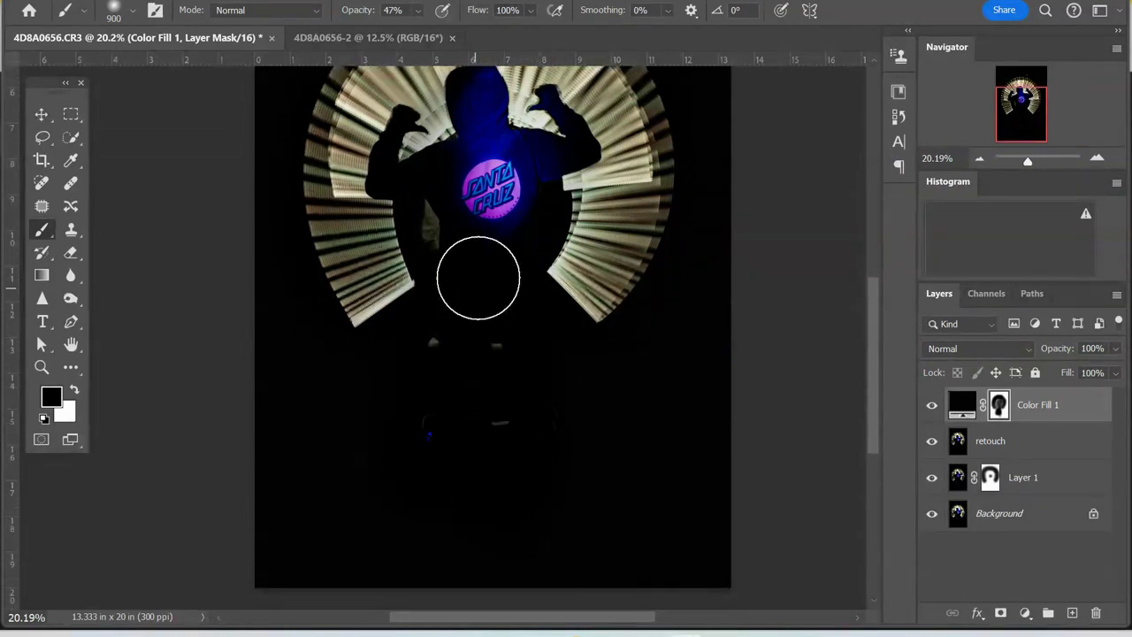
pyautogui.scroll(1, 497, 186)
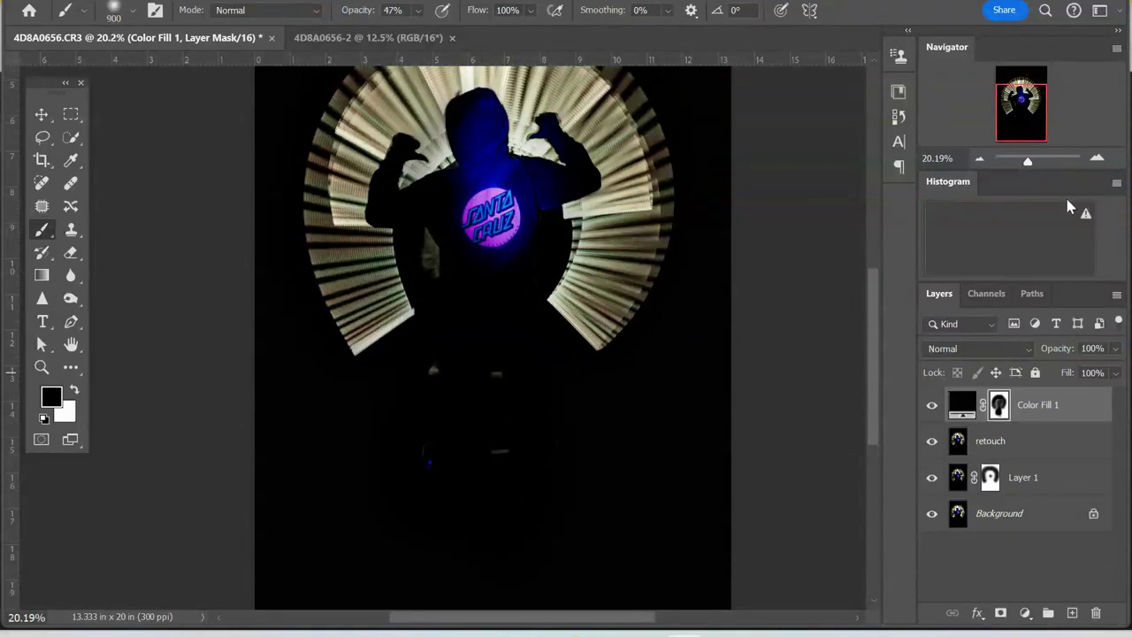
# - Brush black on the fill mask along the light circle's upper-left outer edge to bring out its dim outer segments
pyautogui.moveTo(1030, 162); pyautogui.dragTo(1029, 100)
pyautogui.moveTo(1032, 157); pyautogui.dragTo(1029, 161)
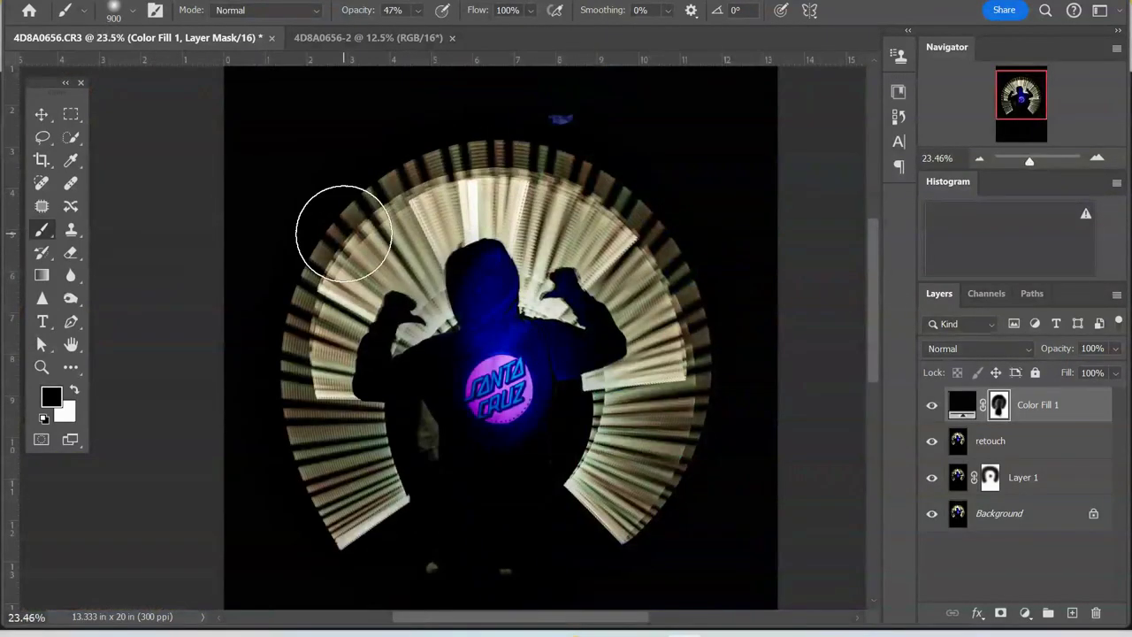
pyautogui.hotkey('ctrl', '+')
pyautogui.hotkey('ctrl', '+')
pyautogui.hotkey('ctrl', '-')
pyautogui.hotkey('ctrl', '-')
pyautogui.hotkey('ctrl', '+')
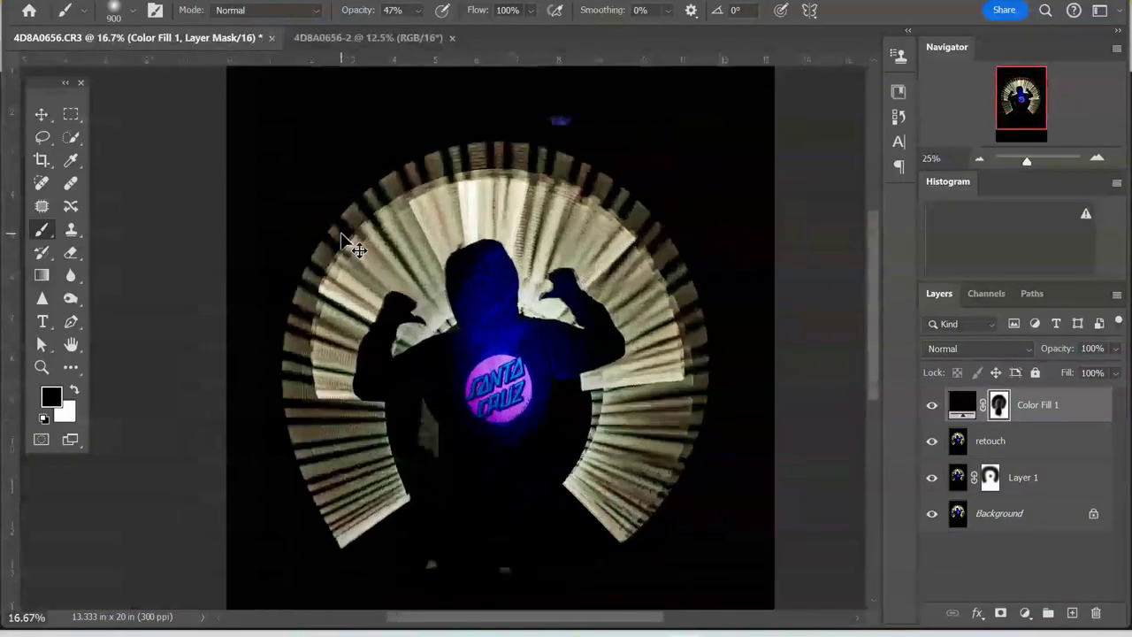
pyautogui.hotkey('ctrl', '+')
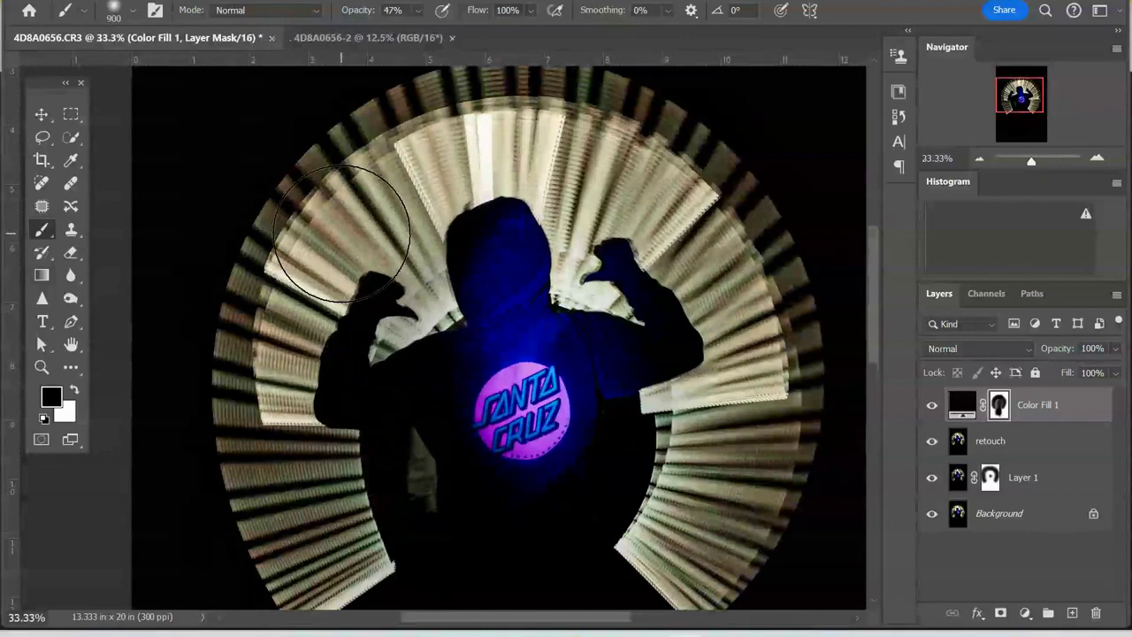
pyautogui.hotkey('ctrl', '+')
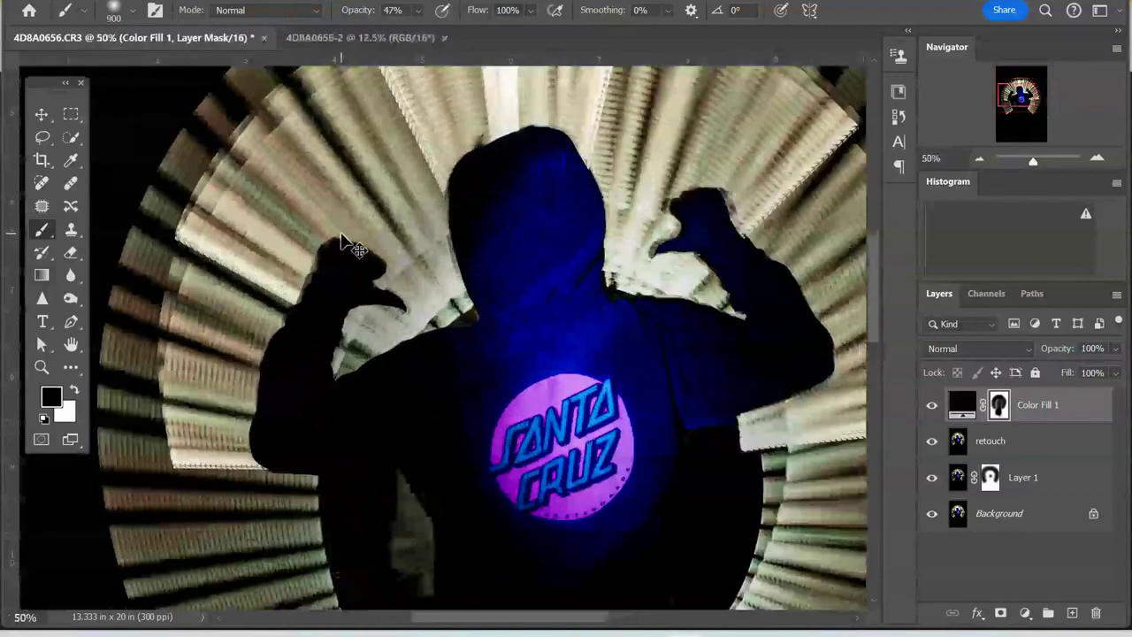
pyautogui.hotkey('ctrl', '-')
pyautogui.hotkey('ctrl', '-')
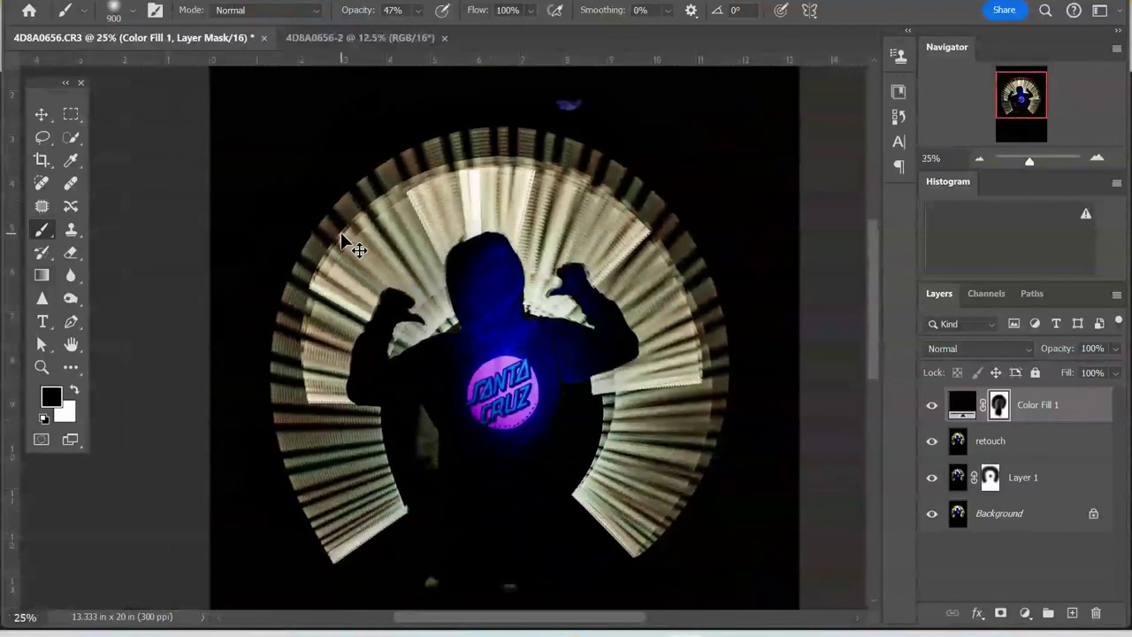
pyautogui.moveTo(342, 233); pyautogui.dragTo(287, 212)
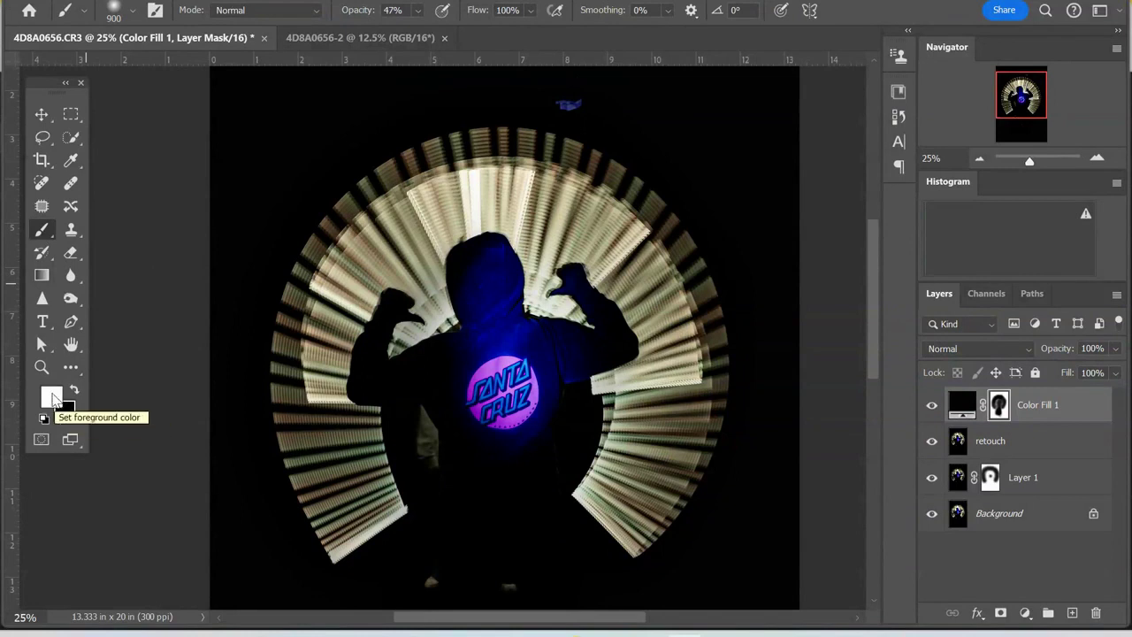
# - Hide the small blue mark above the light circle by painting white on the fill mask with a 300 px brush
pyautogui.click(73, 391)
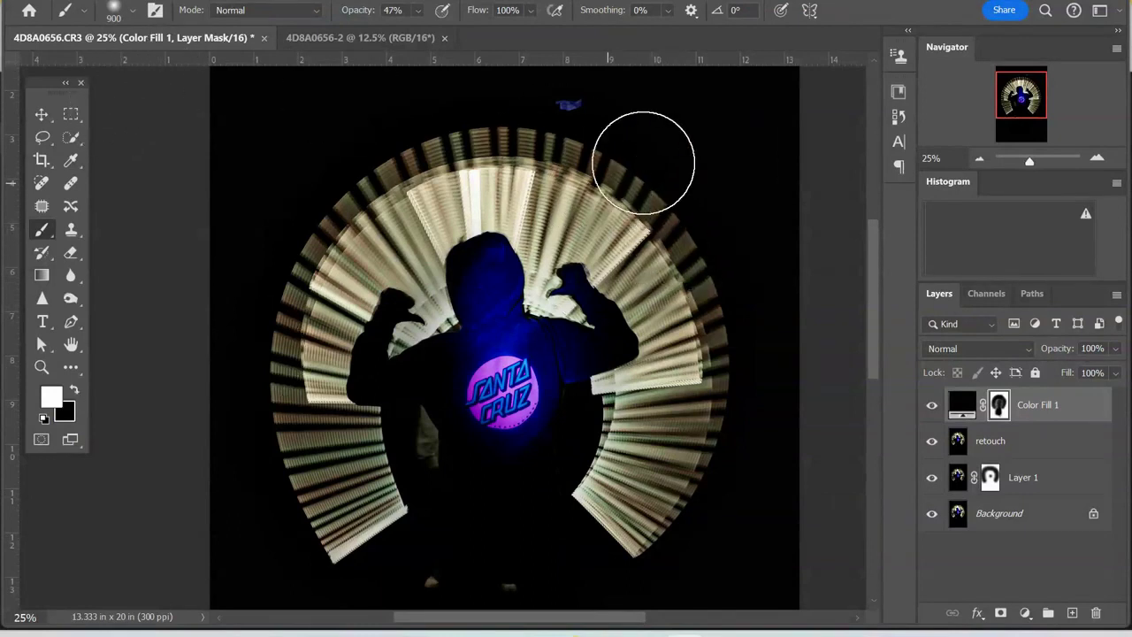
pyautogui.press('[')
pyautogui.press('[')
pyautogui.press('[')
pyautogui.press('[')
pyautogui.press('[')
pyautogui.press('[')
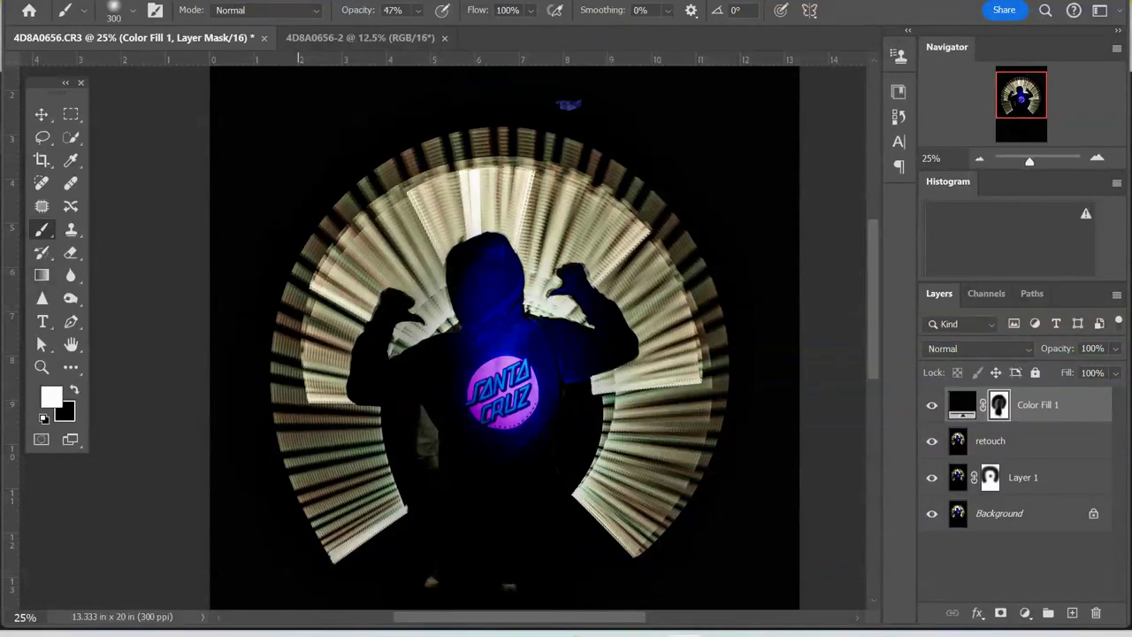
pyautogui.click(135, 12)
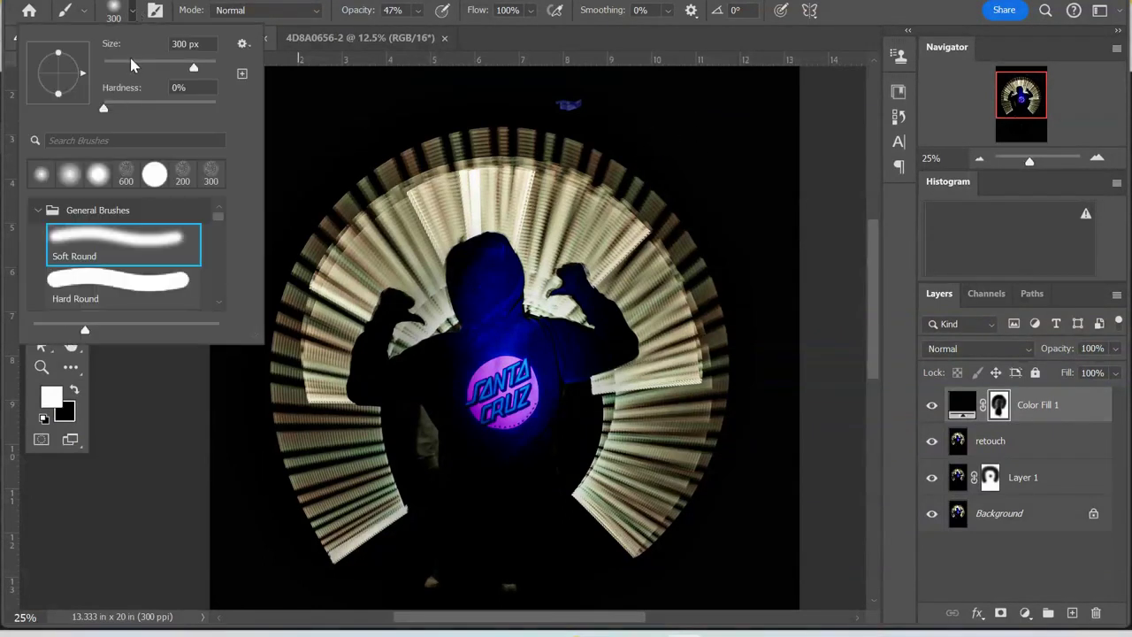
pyautogui.click(593, 111)
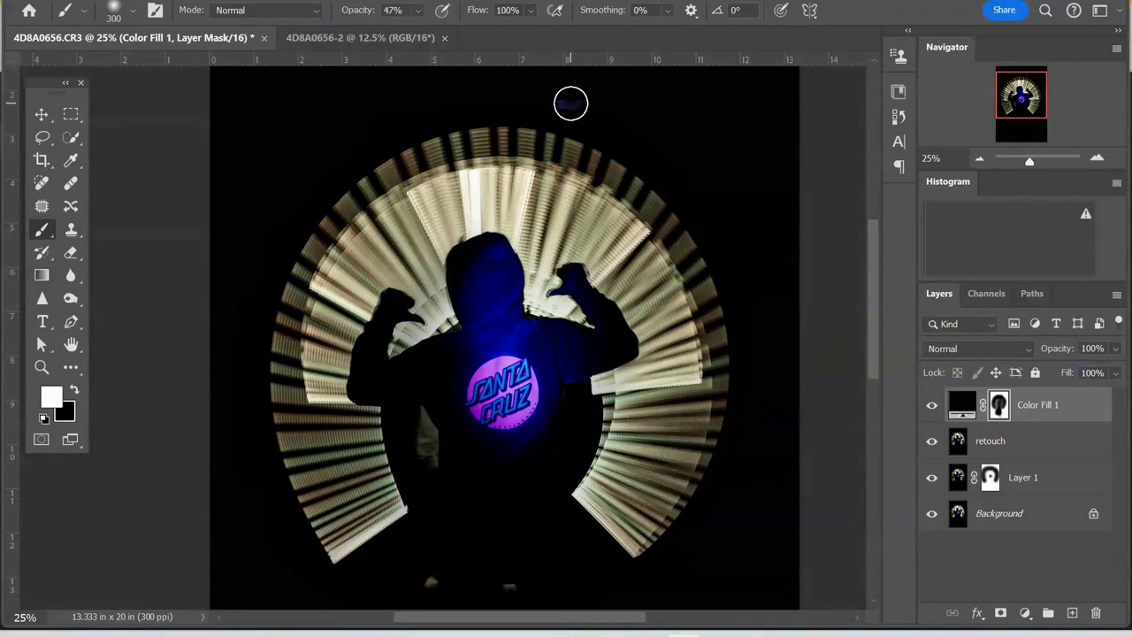
# - Paint white on the fill mask to hide the faint leg and shoe marks below the light circle
pyautogui.scroll(3, 765, 206)
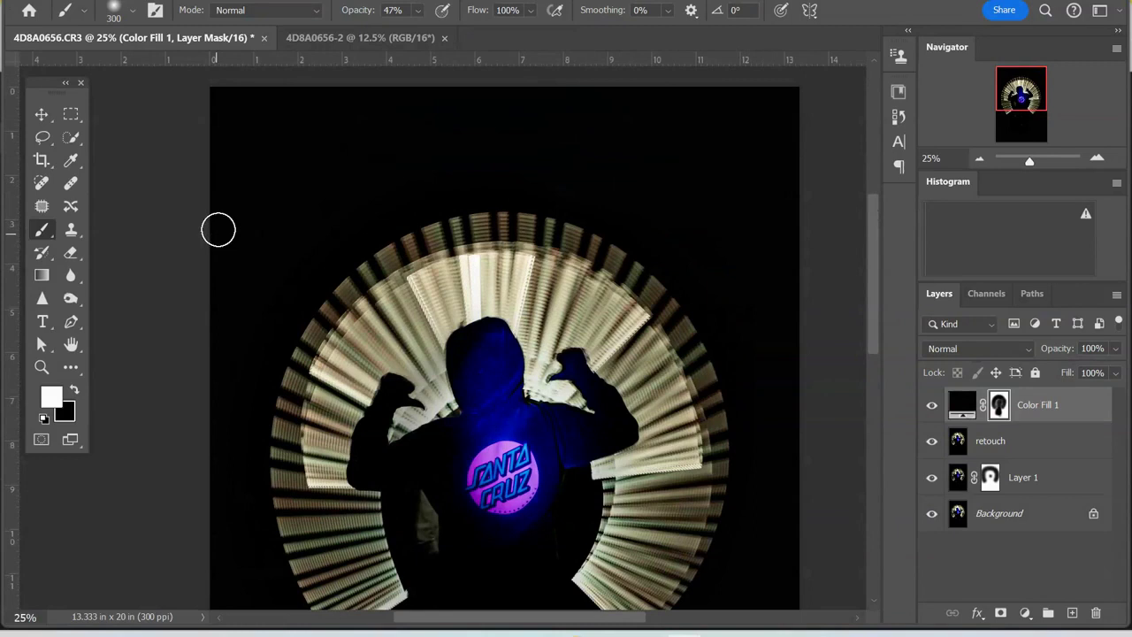
pyautogui.scroll(-9, 763, 316)
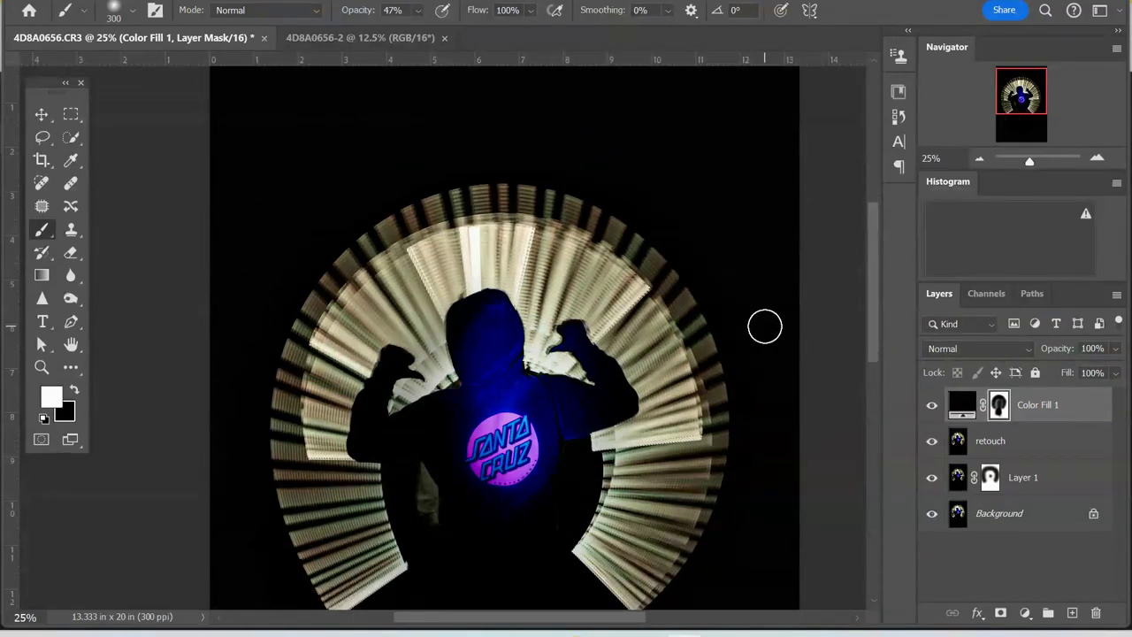
pyautogui.scroll(-4, 763, 316)
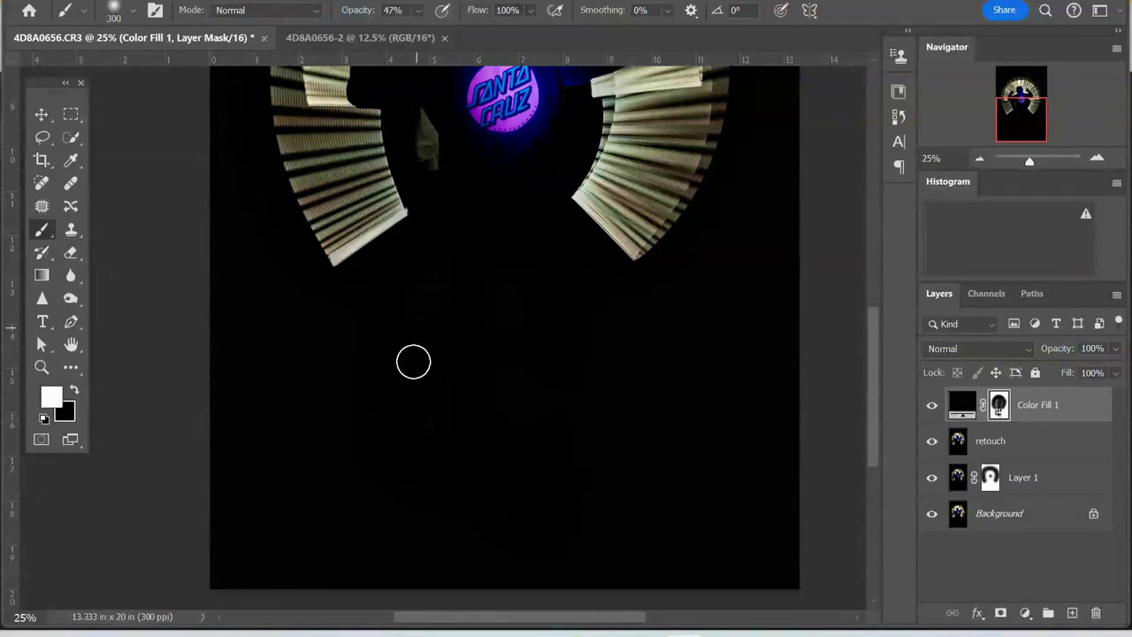
# - Hide the pale fabric patch between the torso and the arm with a 125 px white brush on the fill mask
pyautogui.scroll(5, 610, 398)
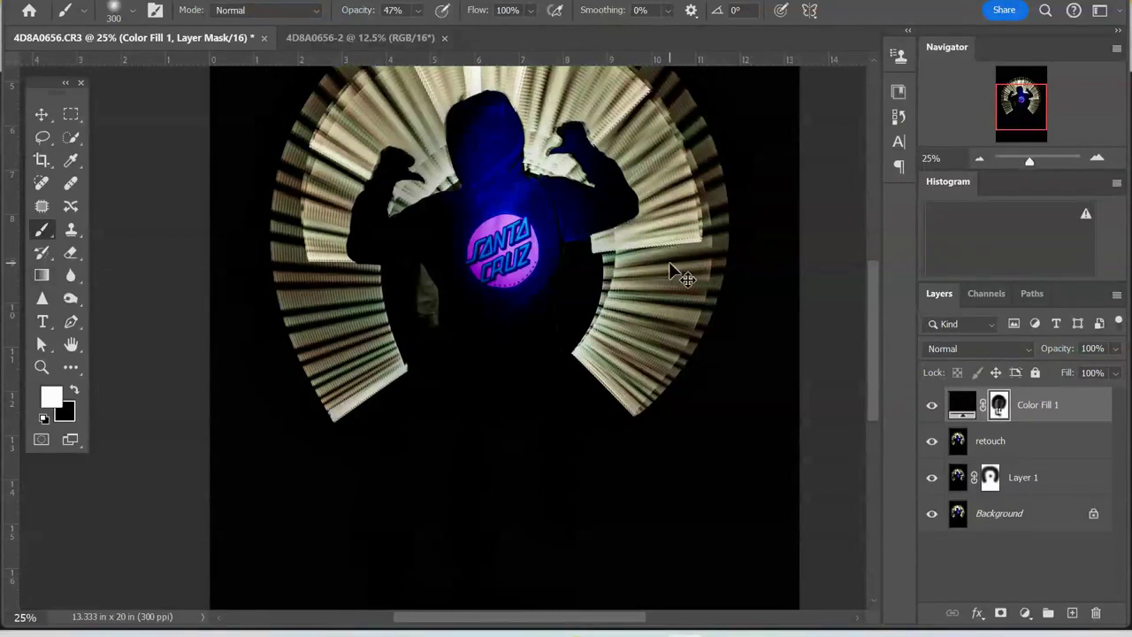
pyautogui.scroll(3, 670, 263)
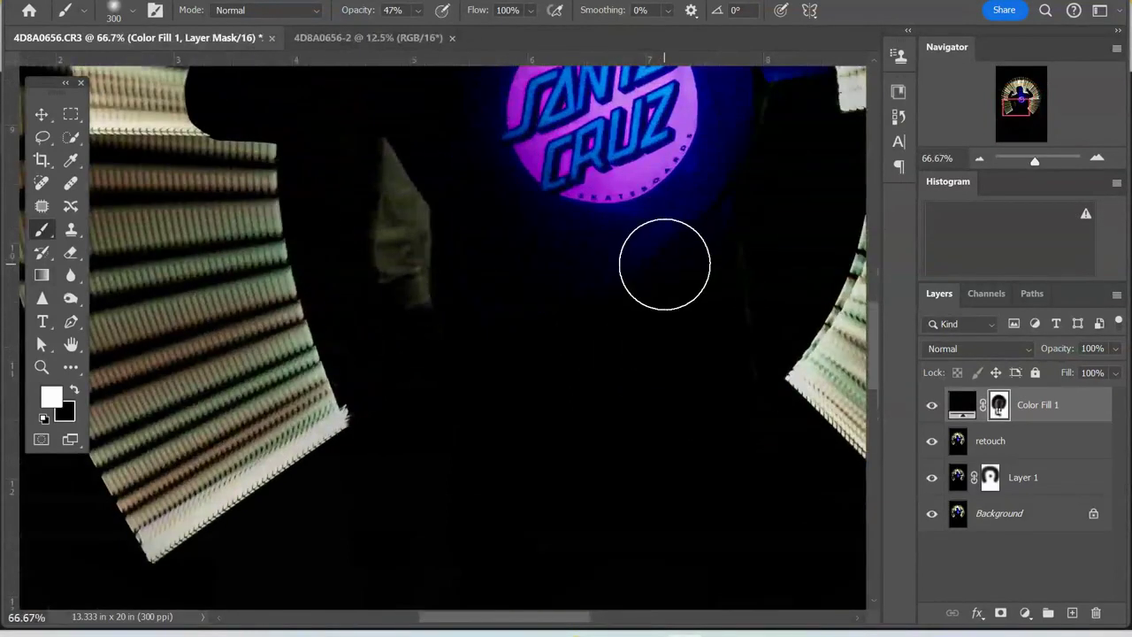
pyautogui.press('[')
pyautogui.press('[')
pyautogui.press('[')
pyautogui.press('[')
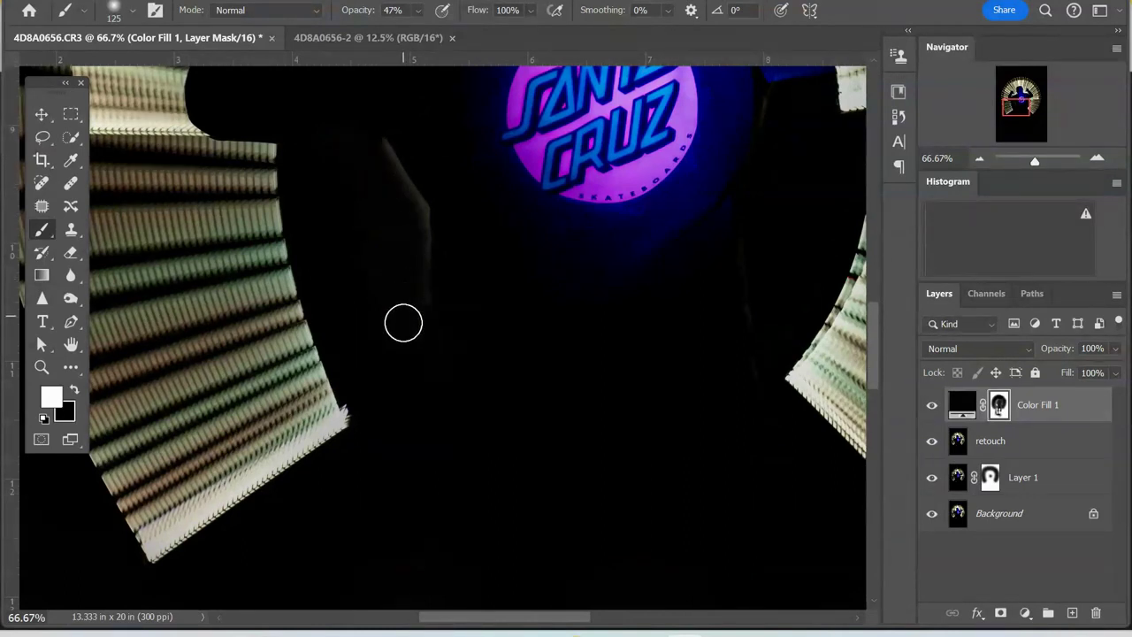
# - Examine both sides of the torso, the dark area below it and the whole picture for leftover marks
pyautogui.scroll(-4, 799, 244)
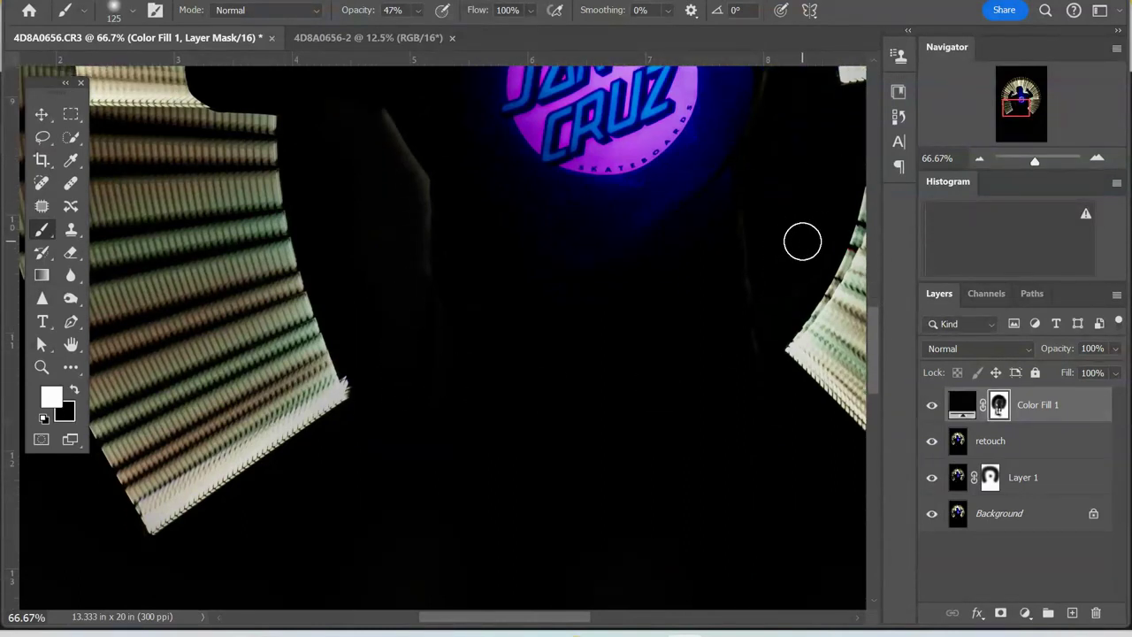
pyautogui.scroll(4, 350, 159)
pyautogui.scroll(1, 352, 194)
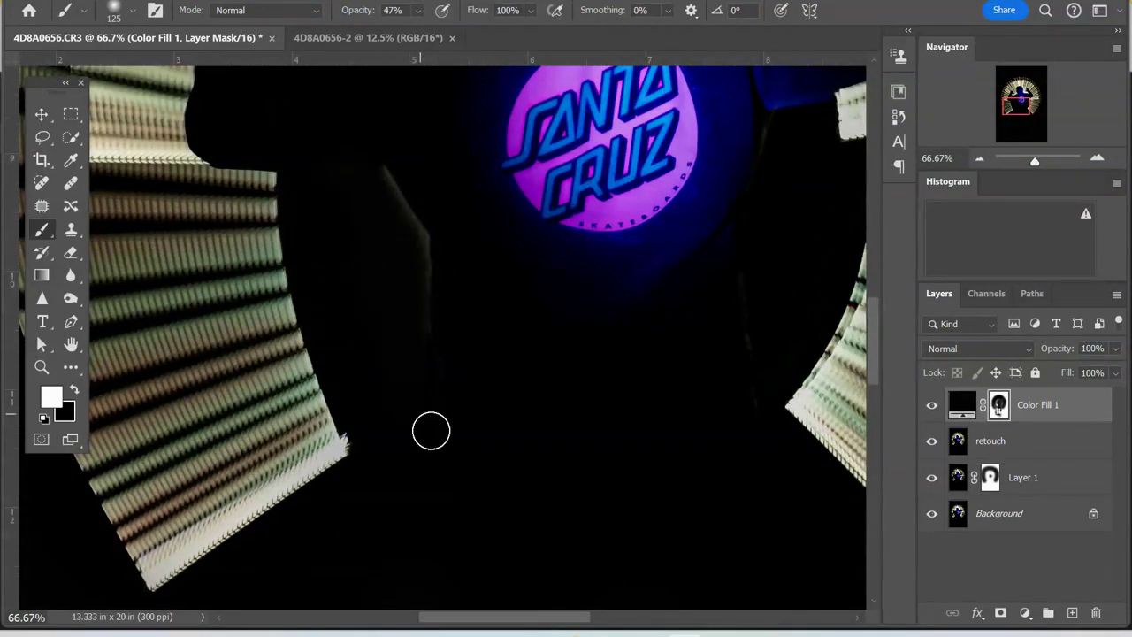
pyautogui.scroll(-4, 874, 283)
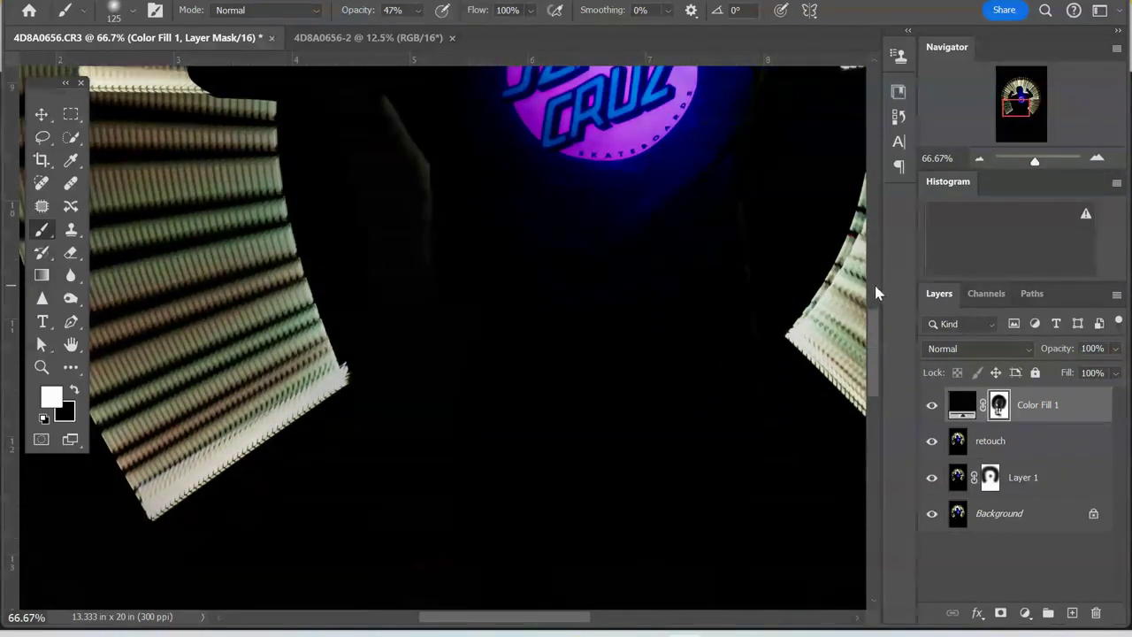
pyautogui.scroll(-3, 791, 276)
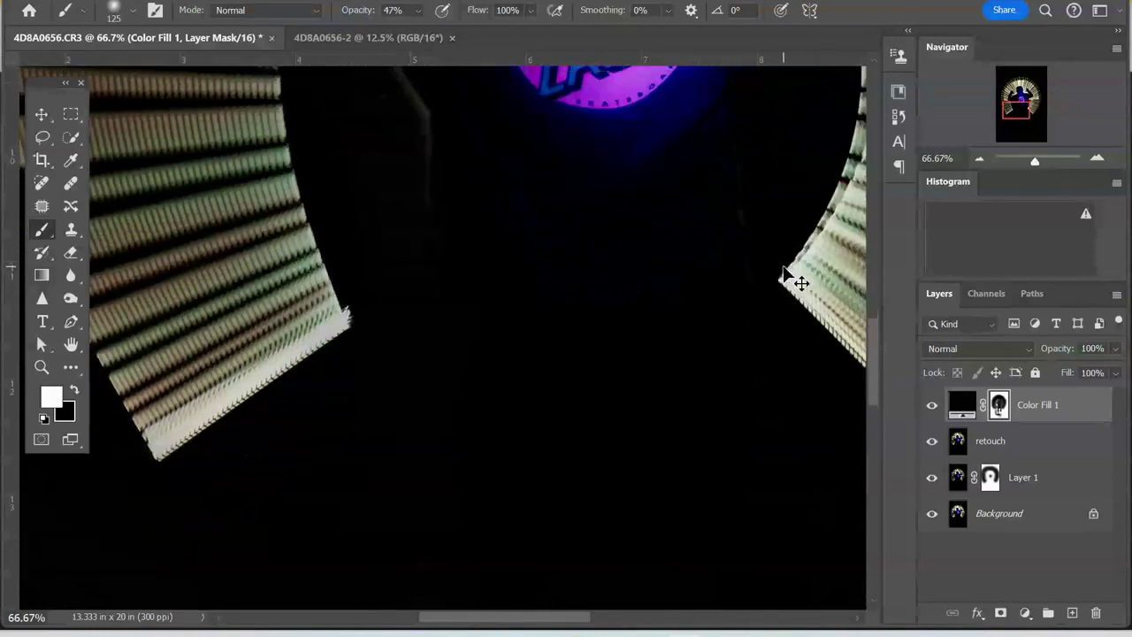
pyautogui.scroll(-1, 749, 283)
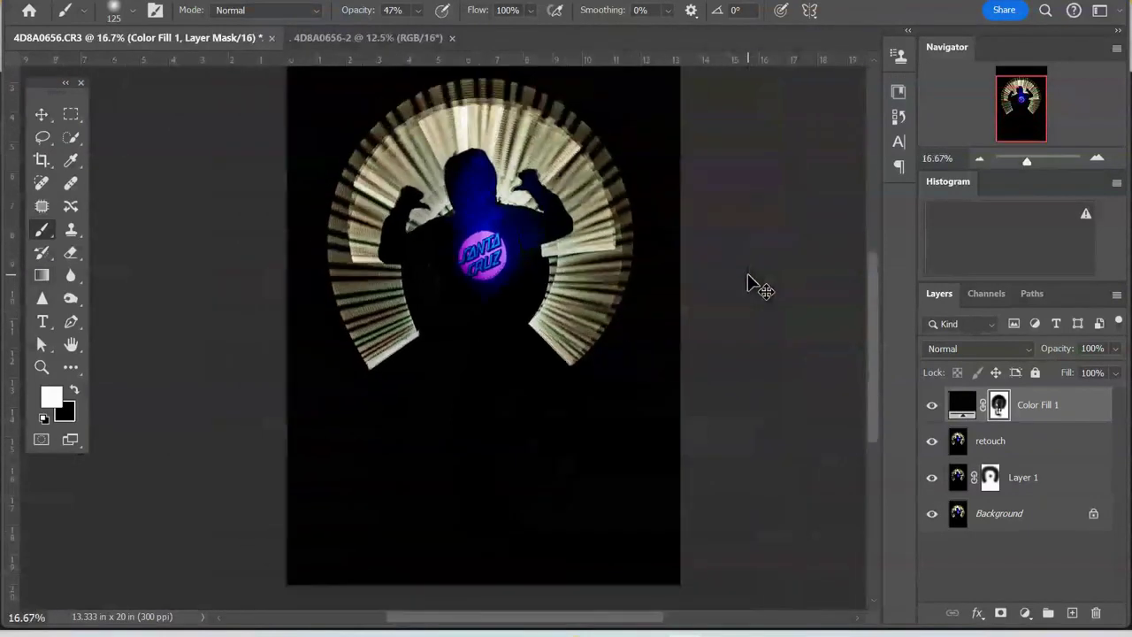
pyautogui.scroll(4, 759, 272)
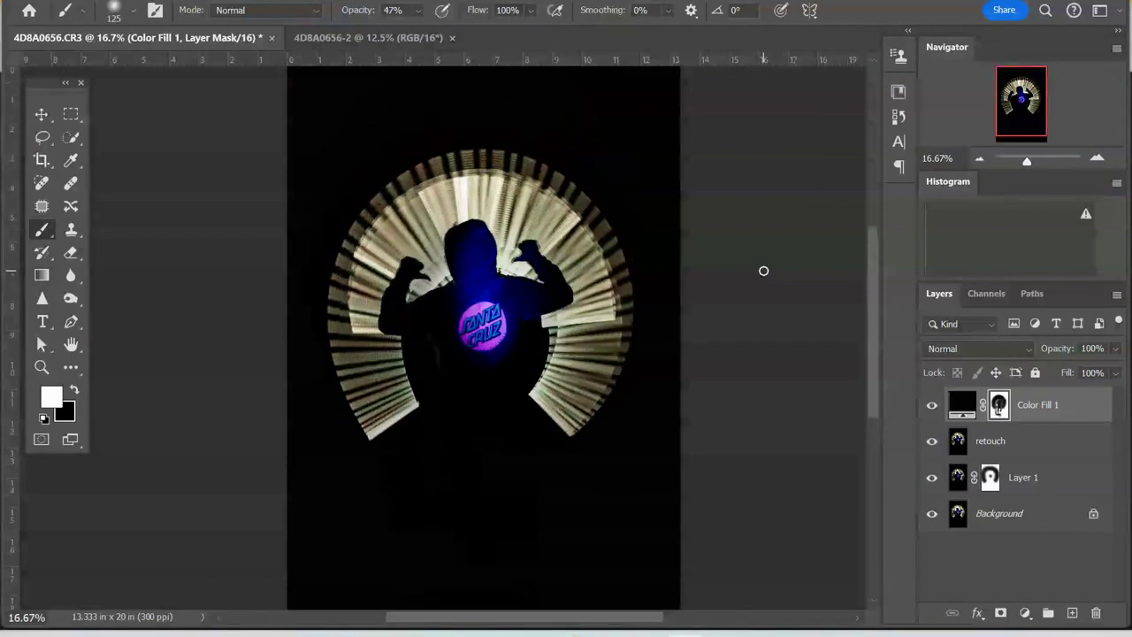
# - Save the layered image in Photoshop format in the tube ex folder, named TSP_ plus first initial and last name, with Maximize Compatibility on
pyautogui.scroll(-5, 723, 289)
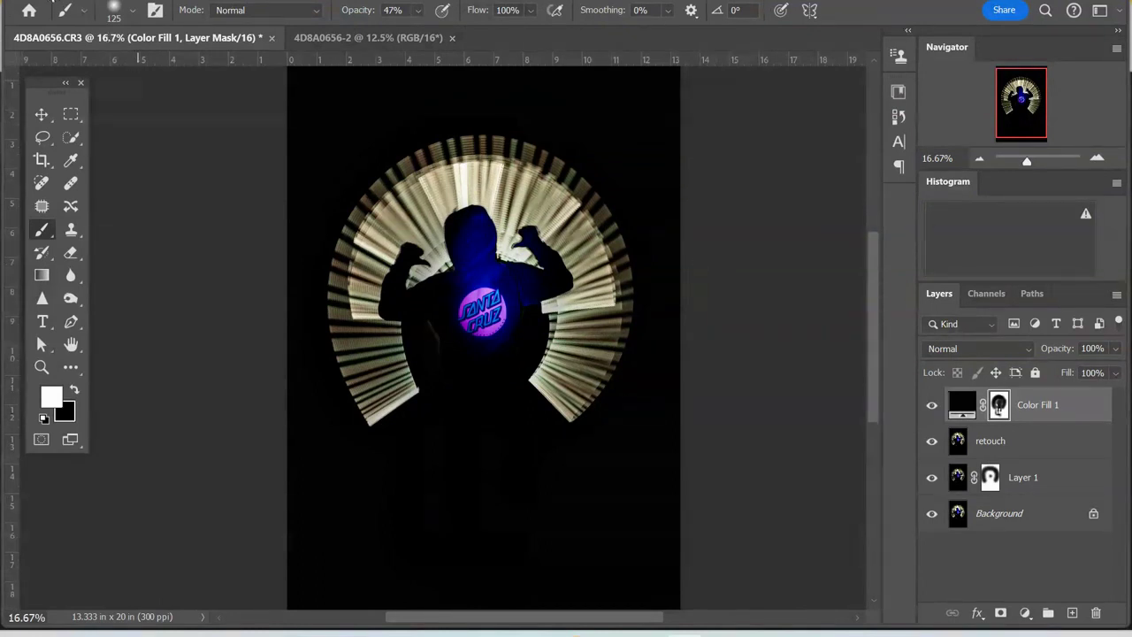
pyautogui.hotkey('alt', 'f')
pyautogui.click(53, 182)
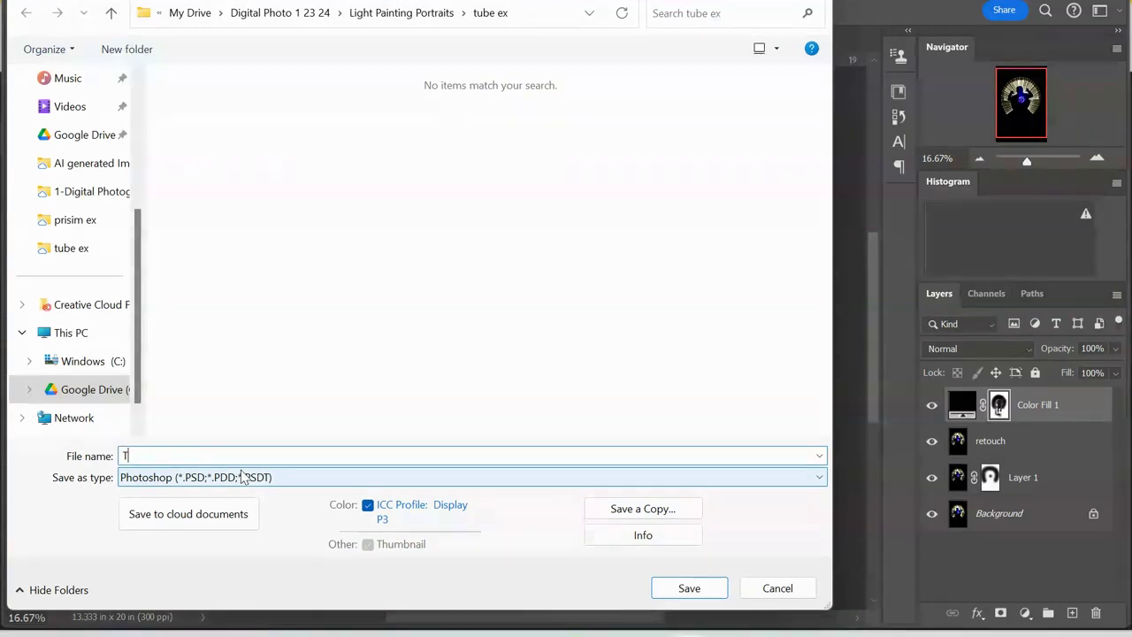
pyautogui.write('P_CSalinas')
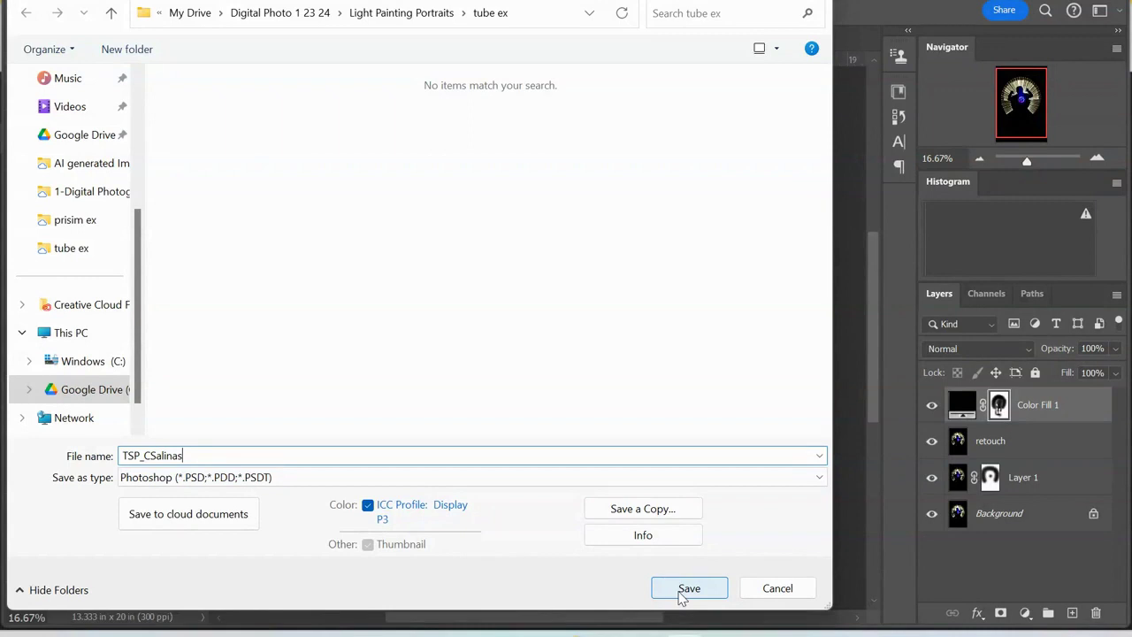
pyautogui.click(683, 588)
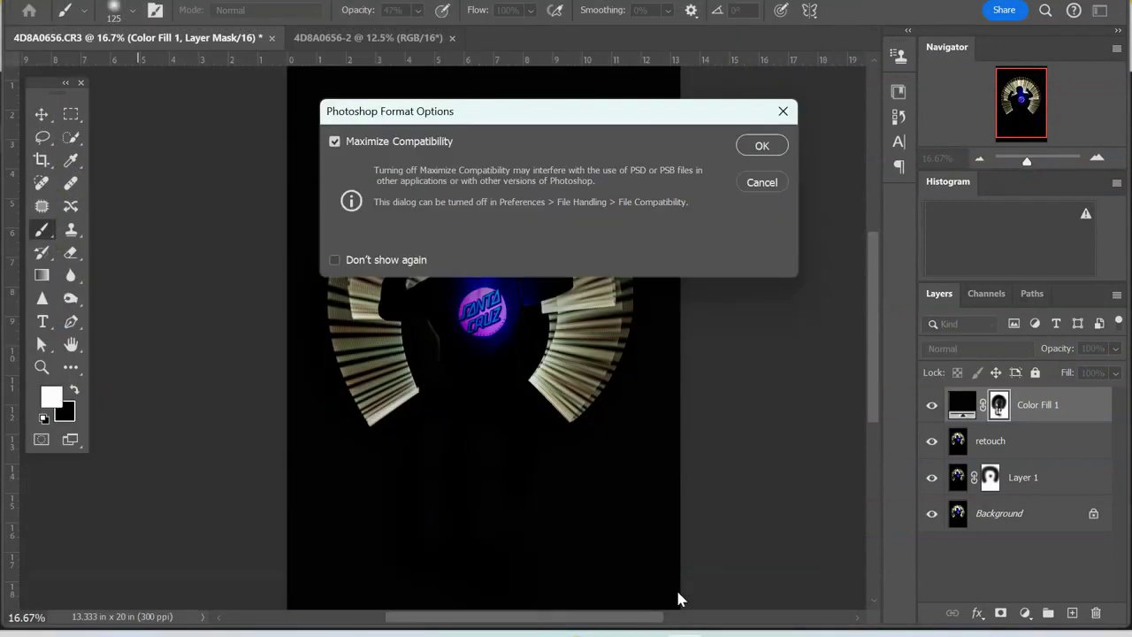
pyautogui.click(761, 144)
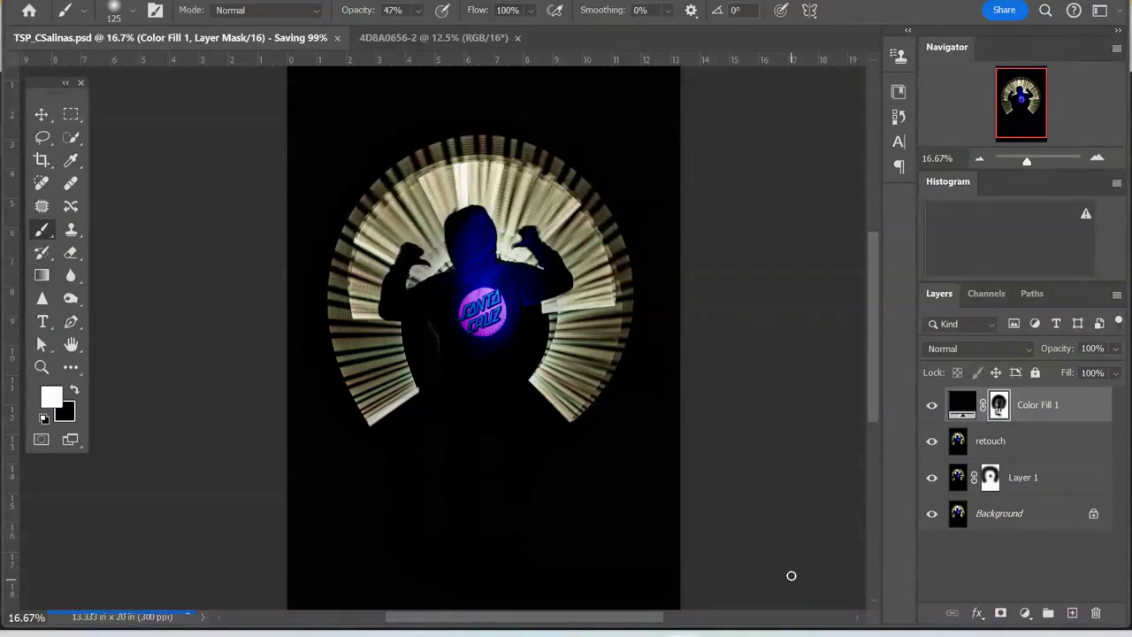
# - Switch to the Canvas assignment page in Chrome and read the file naming and turn-in instructions in section 3
pyautogui.moveTo(839, 633)
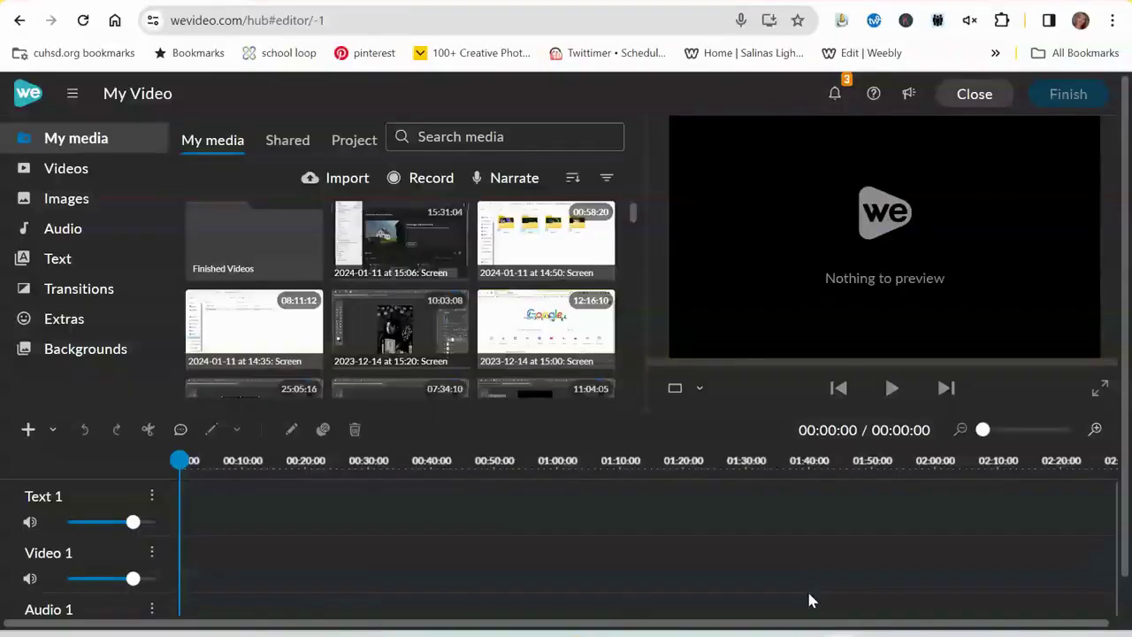
pyautogui.click(808, 596)
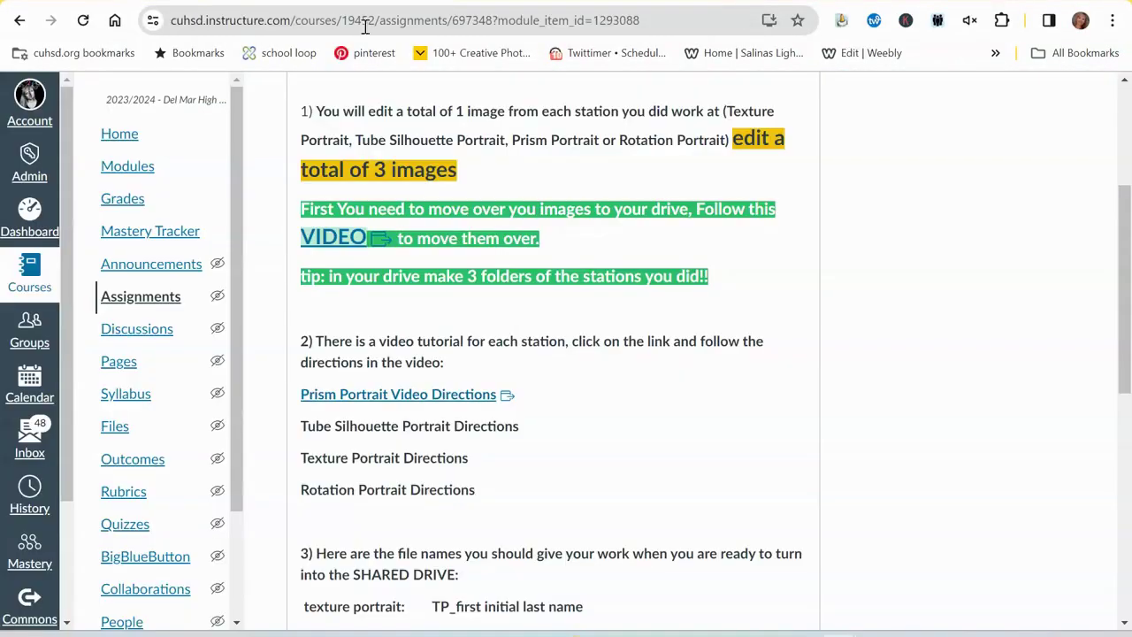
pyautogui.scroll(-6, 611, 359)
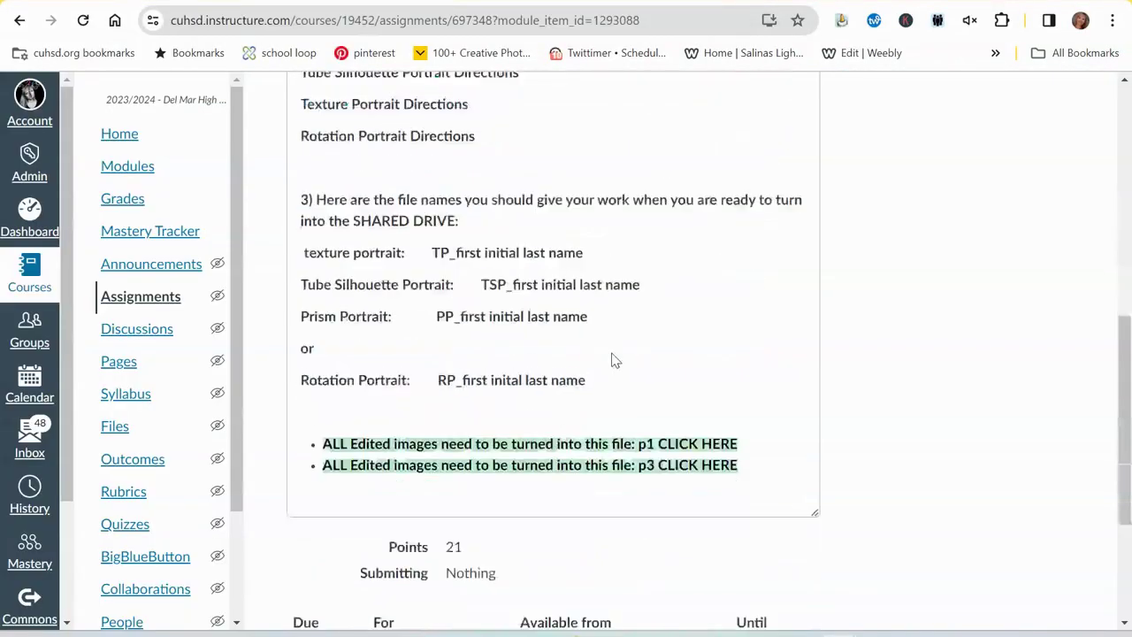